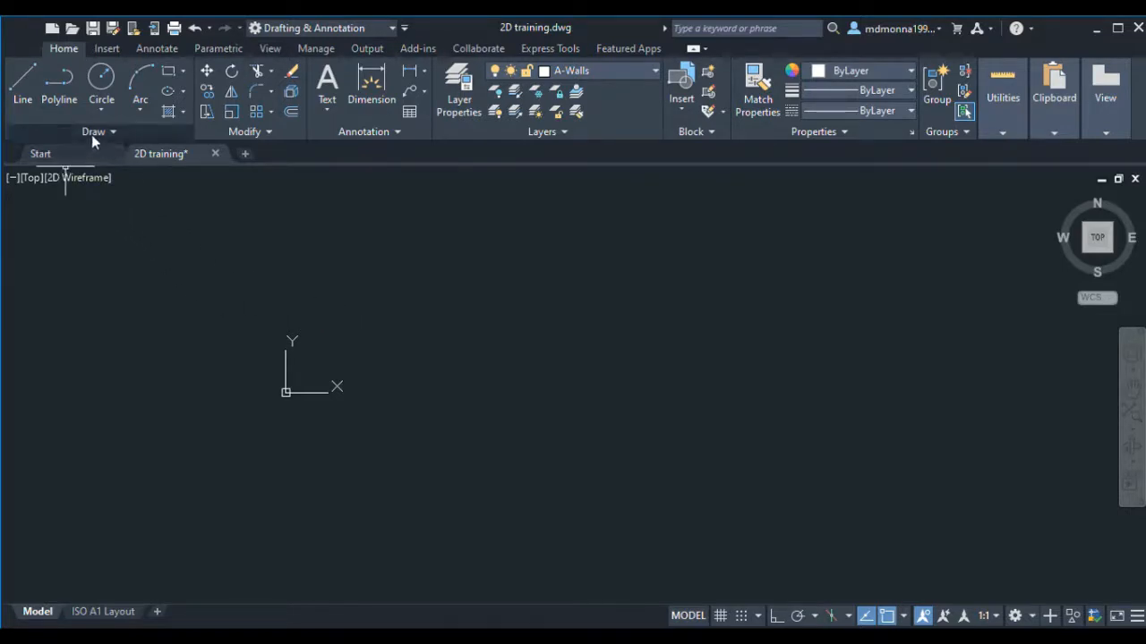
pyautogui.press('l')
pyautogui.press('Return')
pyautogui.click(392, 273)
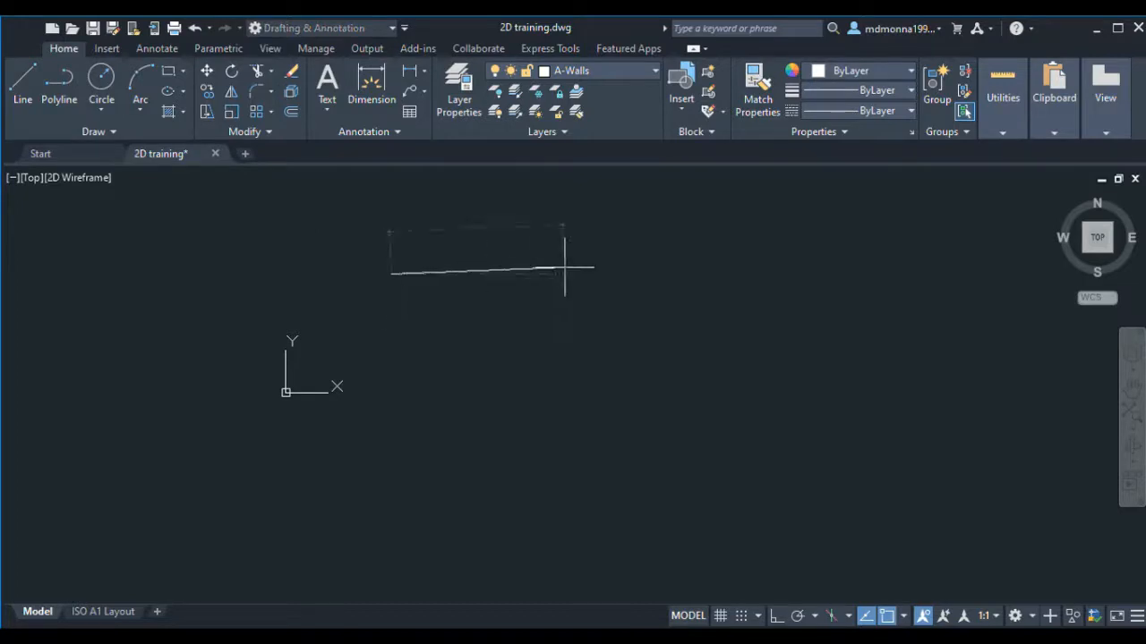
pyautogui.click(575, 265)
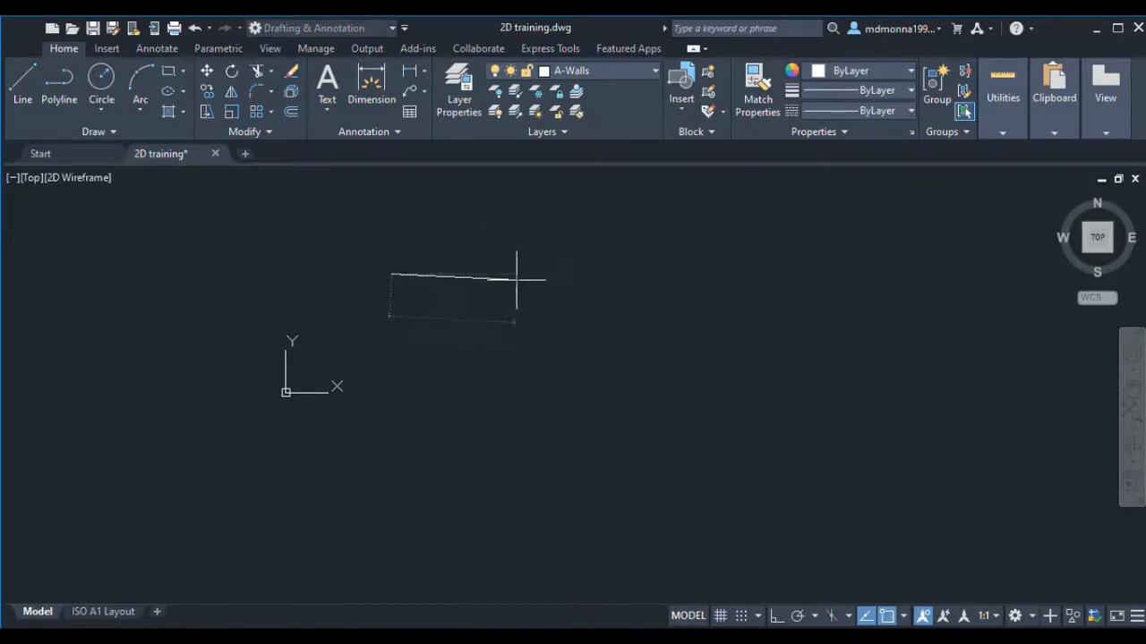
# Turn on ortho mode and draw a short horizontal line to the upper right of the origin
pyautogui.press('F8')
pyautogui.press('Escape')
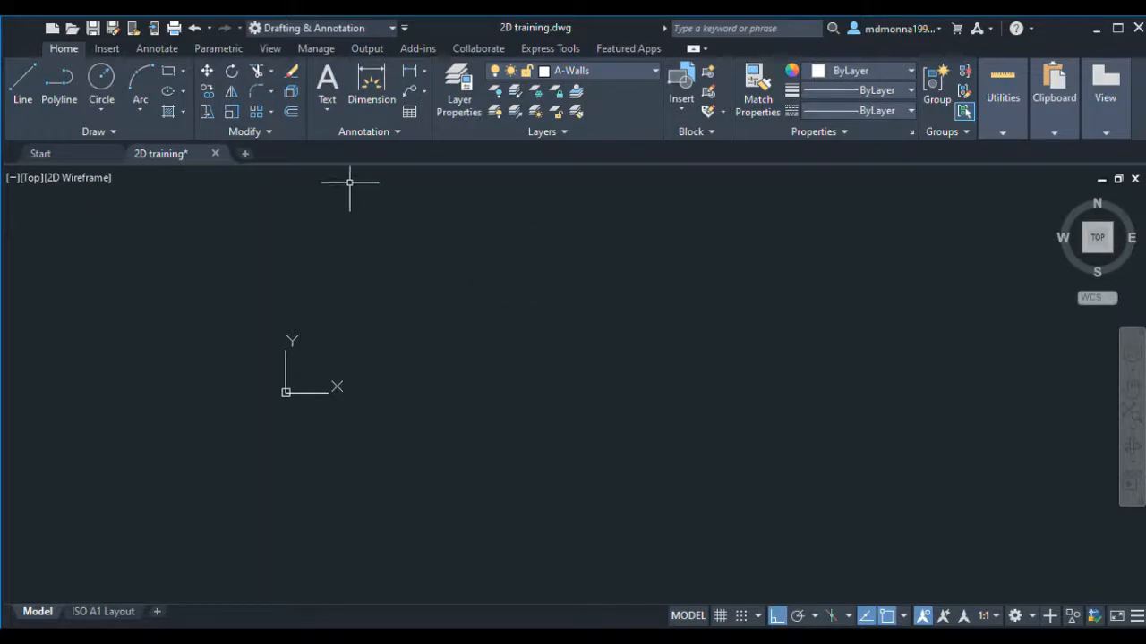
pyautogui.press('l')
pyautogui.press('Return')
pyautogui.click(453, 332)
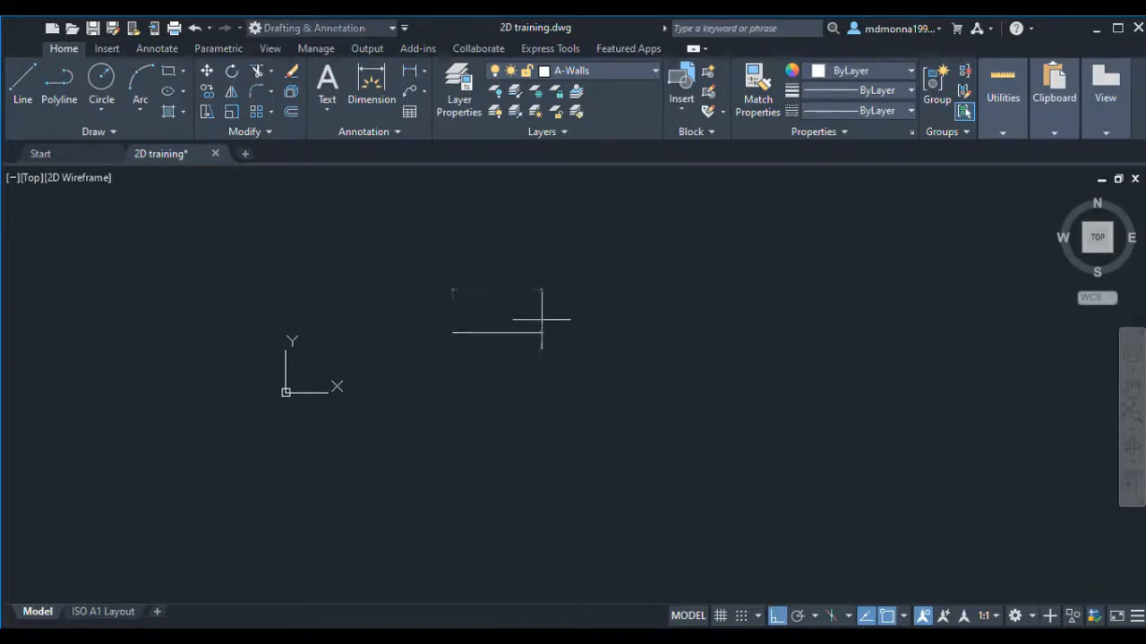
pyautogui.click(565, 321)
pyautogui.press('Return')
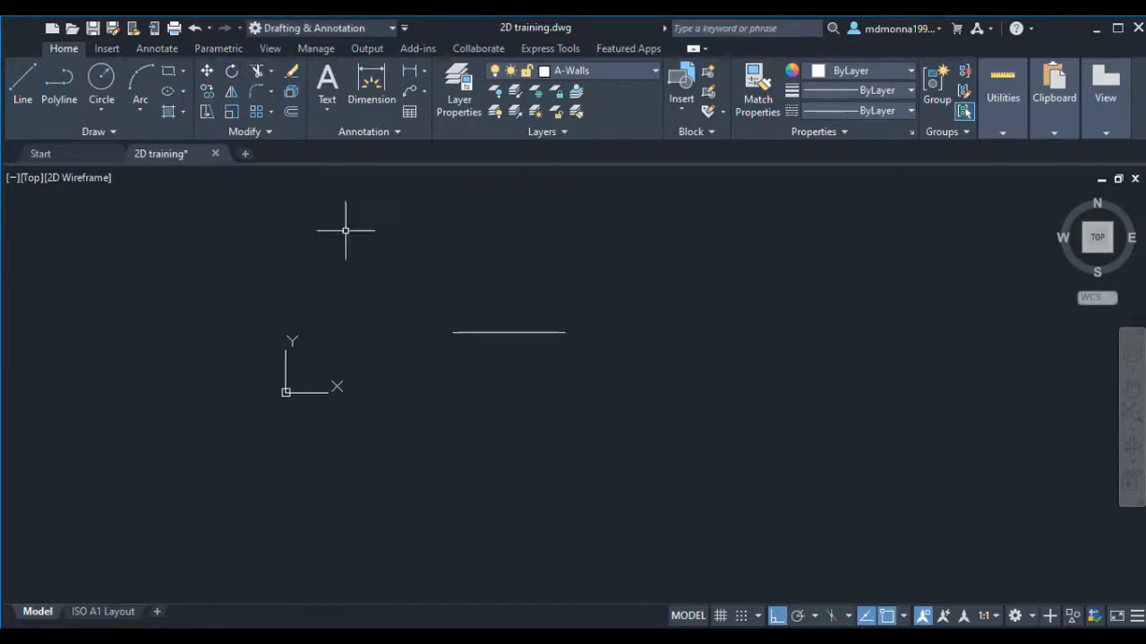
# Draw a rectangle just below the horizontal line, roughly as wide as the line
pyautogui.write('rec')
pyautogui.press('Return')
pyautogui.click(448, 369)
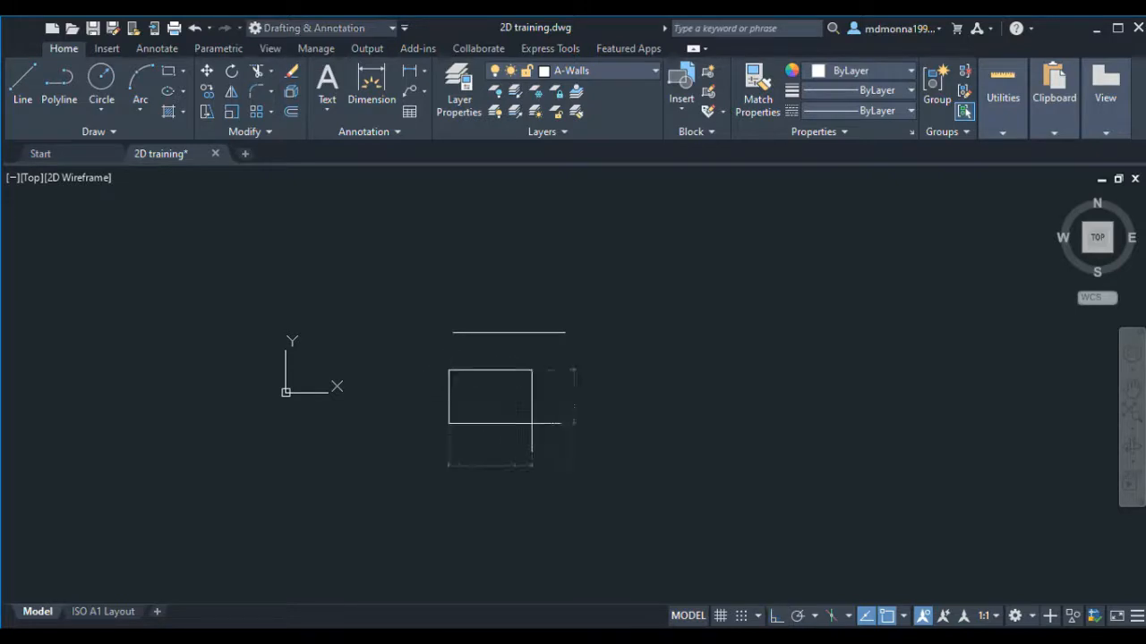
pyautogui.press('F8')
pyautogui.click(570, 432)
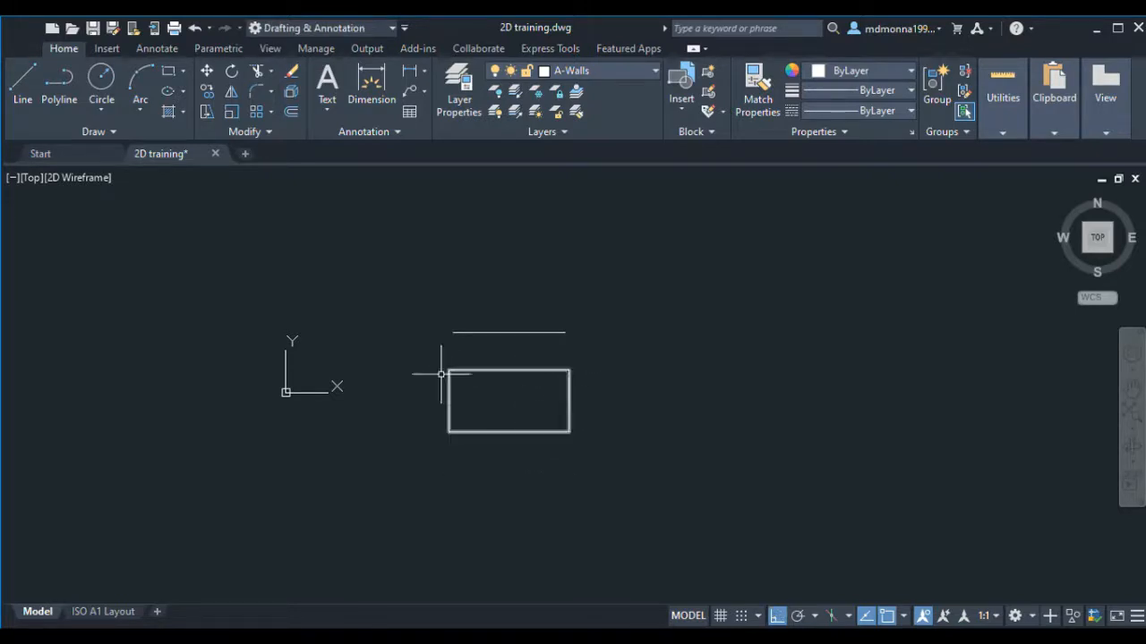
# Draw a circle centered below the rectangle, about half the rectangle's width in diameter
pyautogui.press('c')
pyautogui.press('Return')
pyautogui.click(511, 484)
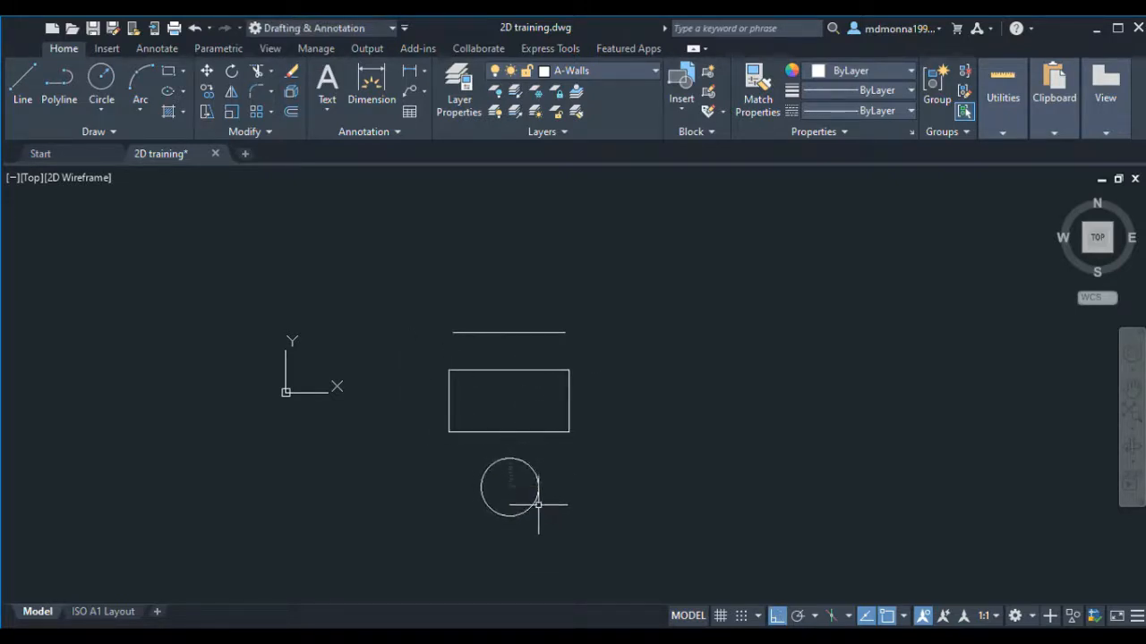
pyautogui.click(532, 506)
pyautogui.scroll(-2, 436, 400)
pyautogui.scroll(2, 508, 451)
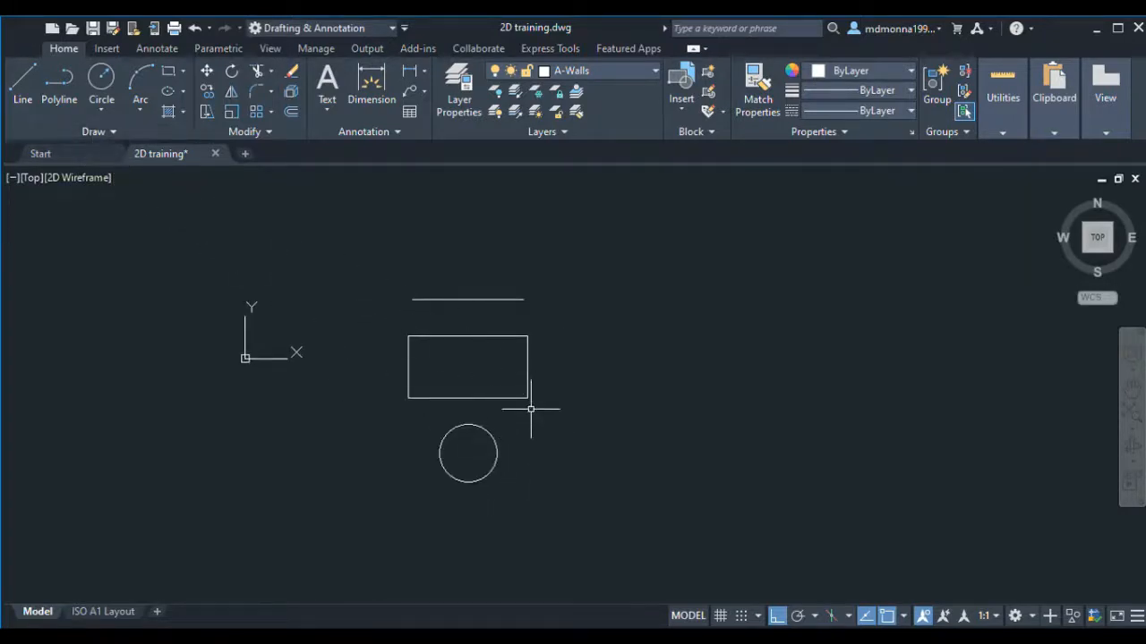
pyautogui.scroll(-1, 421, 248)
pyautogui.scroll(1, 447, 360)
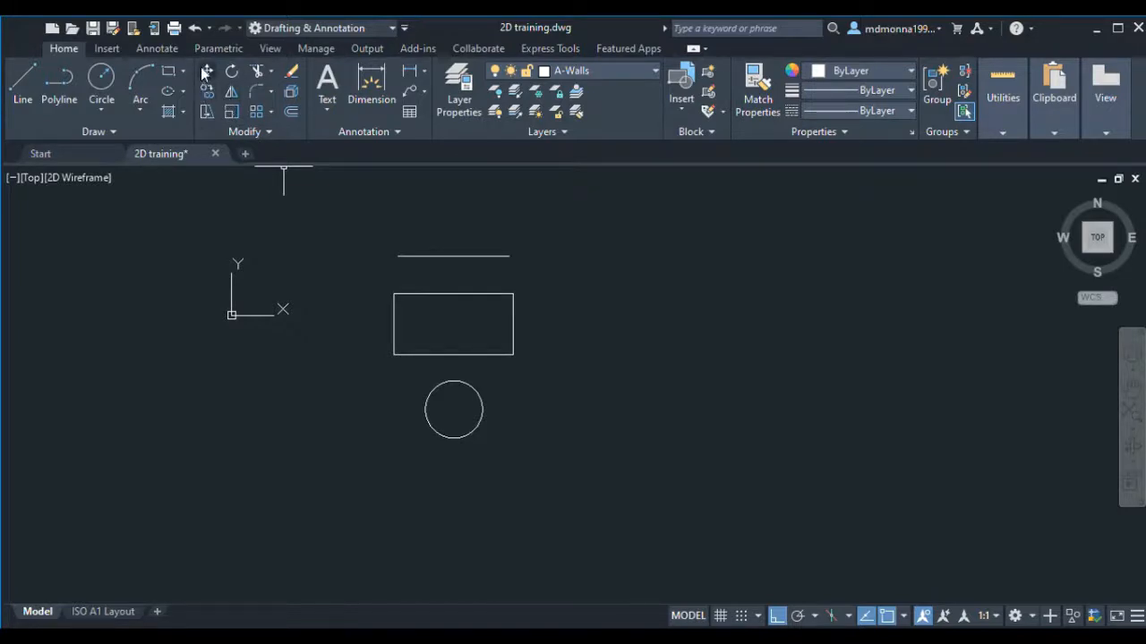
# Try moving the horizontal line by its right endpoint to a spot right of the rectangle, and undo the move
pyautogui.click(469, 229)
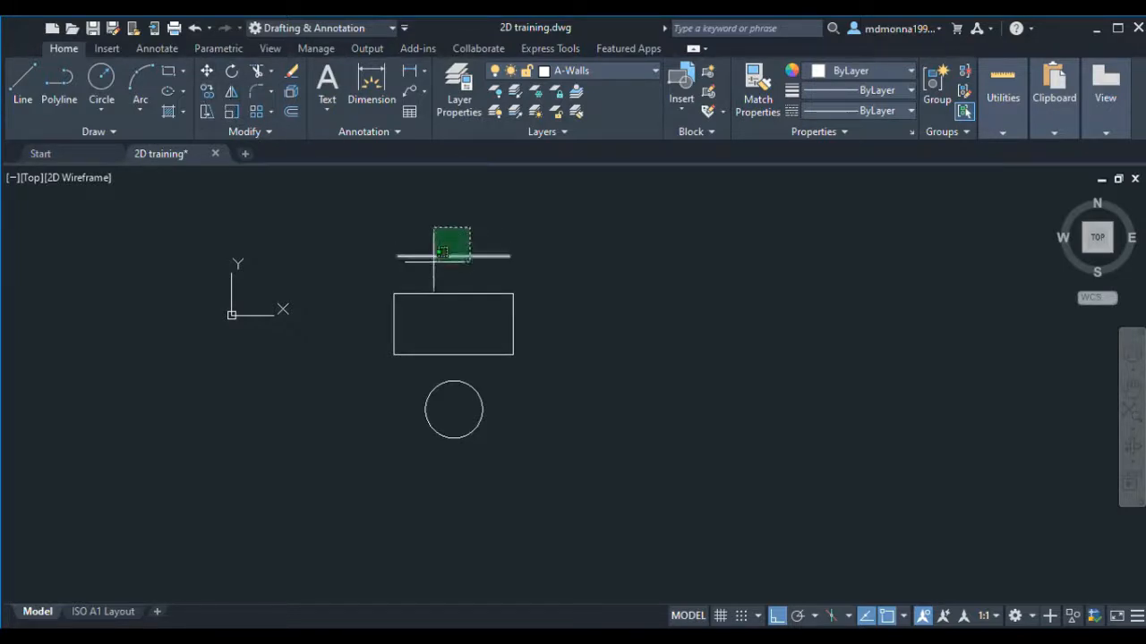
pyautogui.click(431, 266)
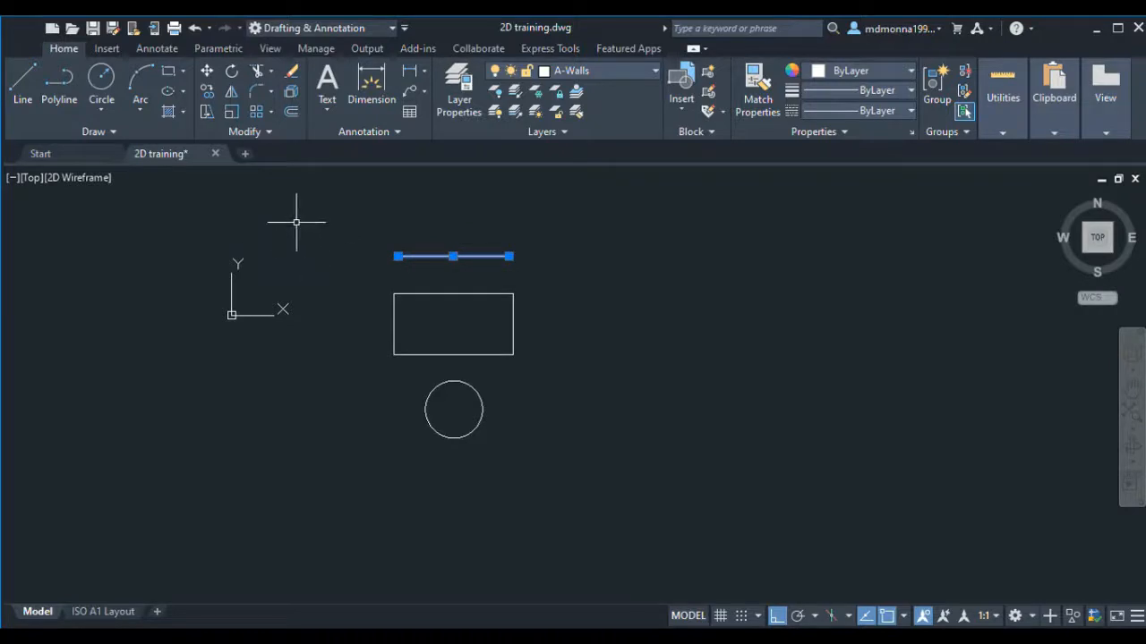
pyautogui.click(205, 73)
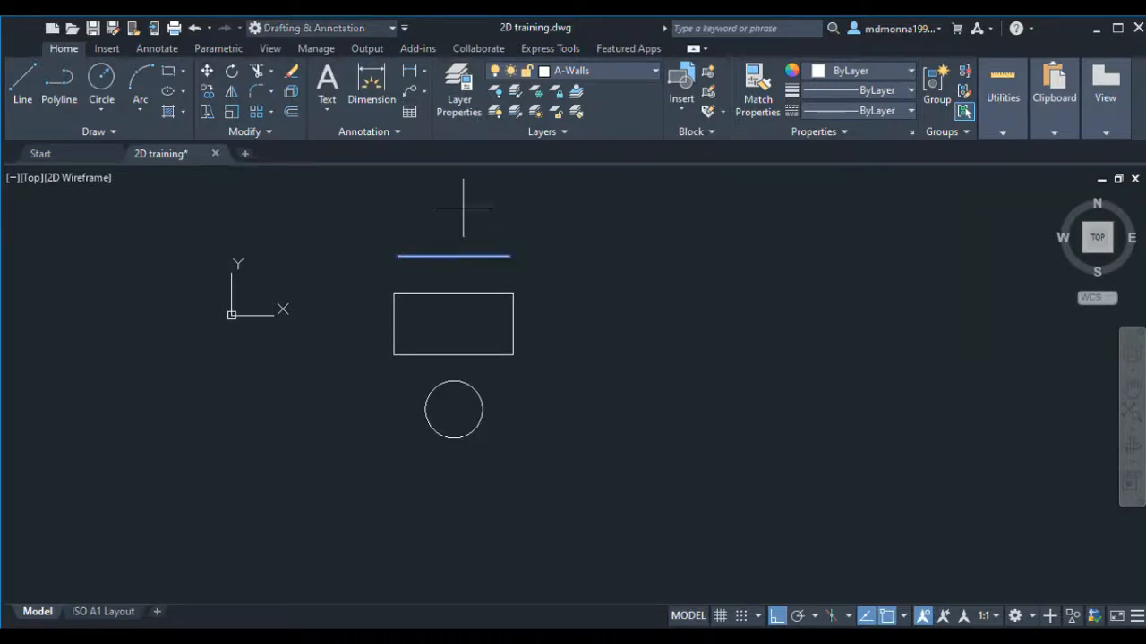
pyautogui.click(509, 256)
pyautogui.click(678, 263)
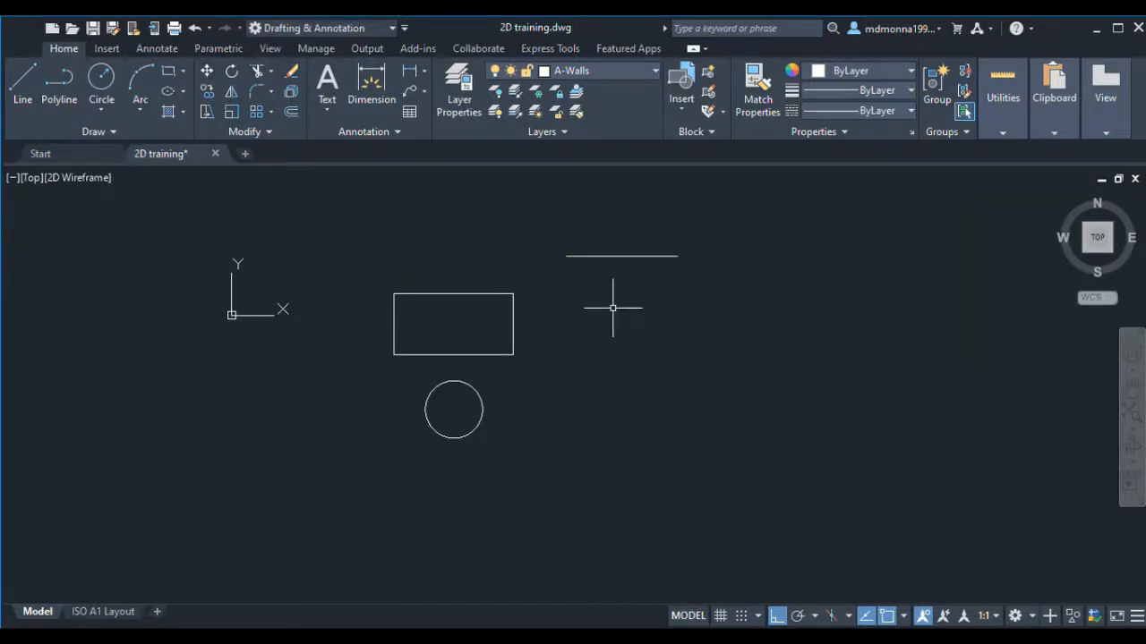
pyautogui.hotkey('ctrl', 'z')
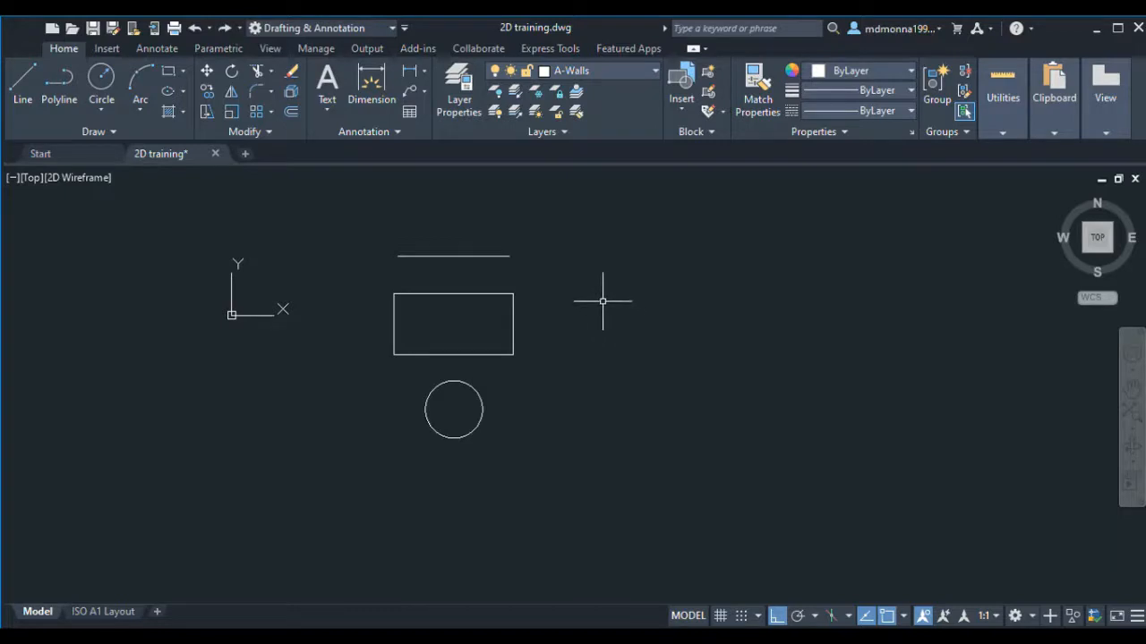
# Try shifting the horizontal line farther to the right once more, and undo the change
pyautogui.click(486, 271)
pyautogui.click(453, 224)
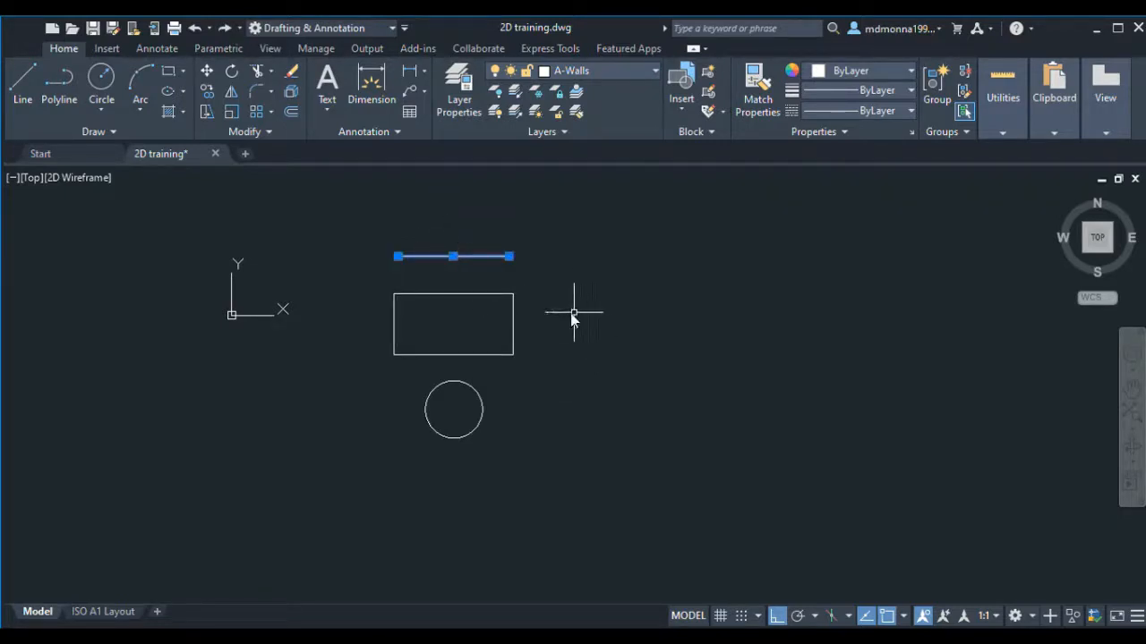
pyautogui.moveTo(515, 254); pyautogui.dragTo(703, 256)
pyautogui.hotkey('ctrl', 'z')
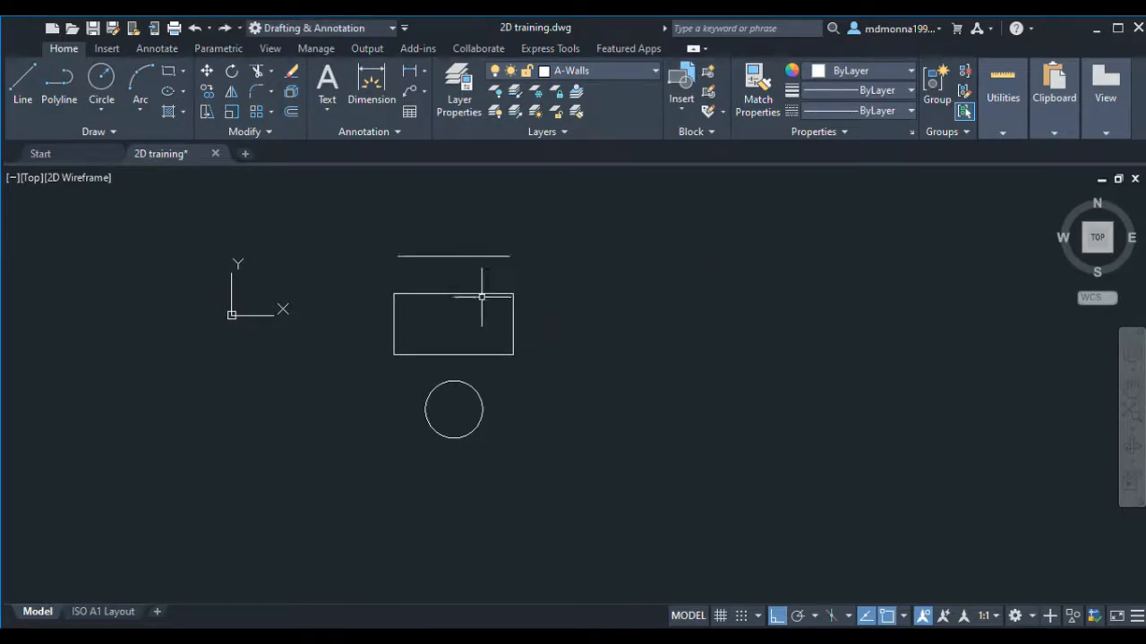
pyautogui.click(205, 91)
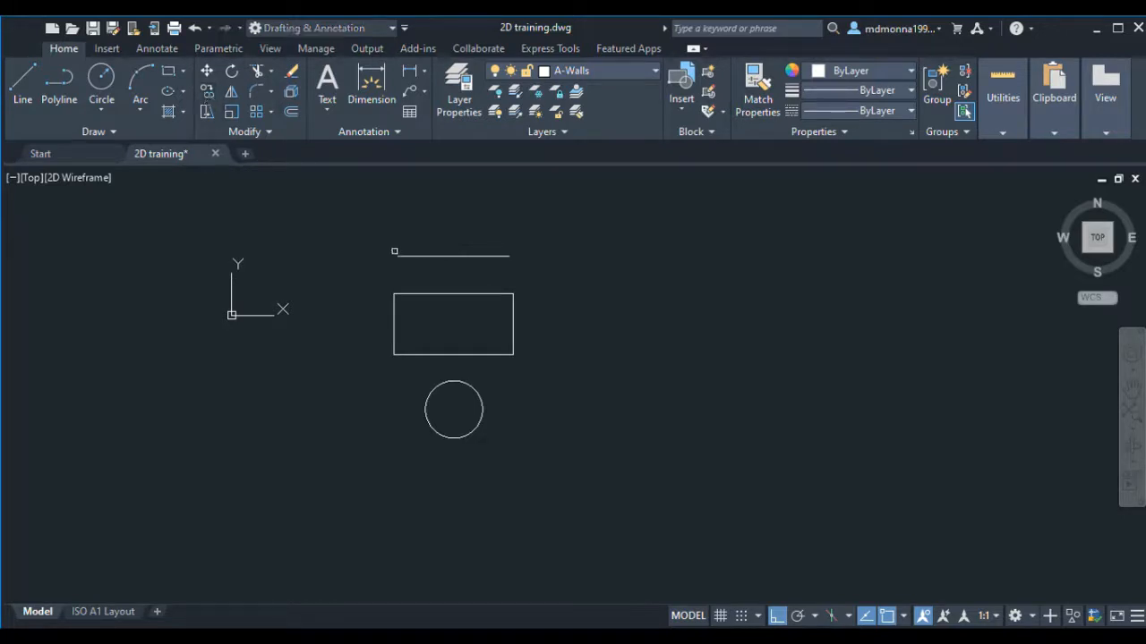
pyautogui.click(449, 272)
pyautogui.click(425, 228)
pyautogui.press('Escape')
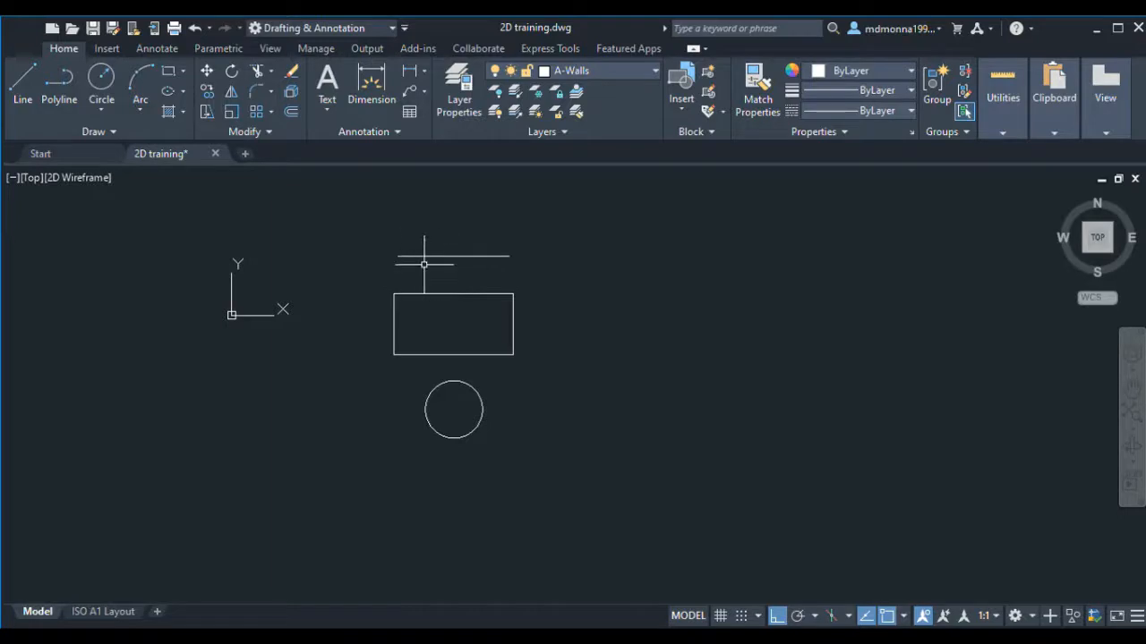
# Copy the horizontal line straight to the right, using its right endpoint as base point
pyautogui.click(472, 278)
pyautogui.click(449, 248)
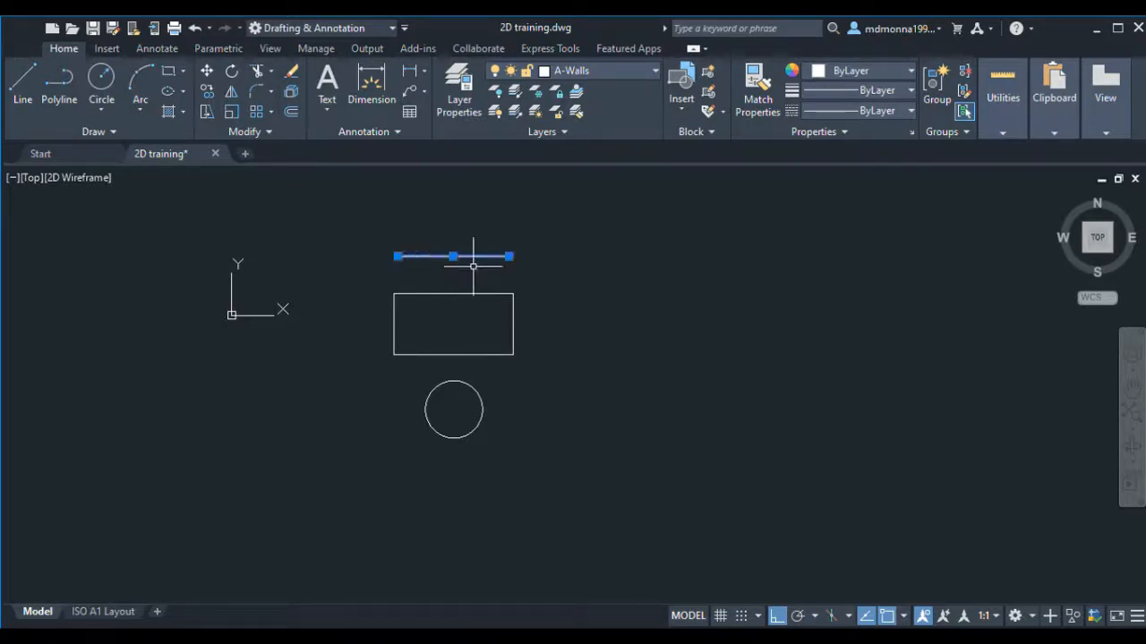
pyautogui.click(207, 92)
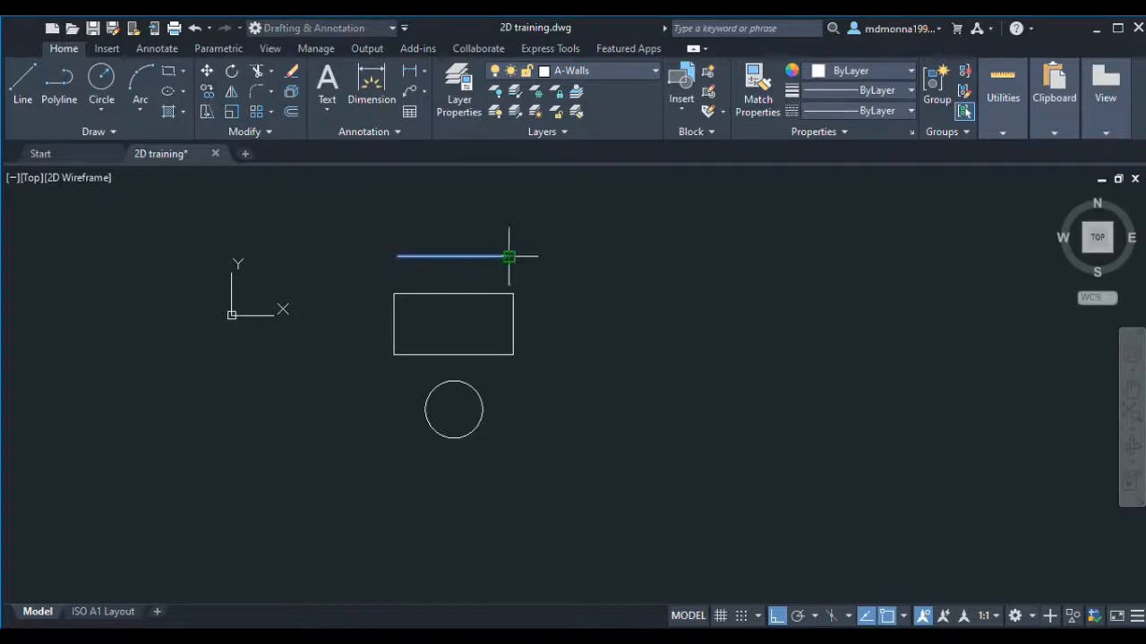
pyautogui.click(720, 287)
pyautogui.press('Escape')
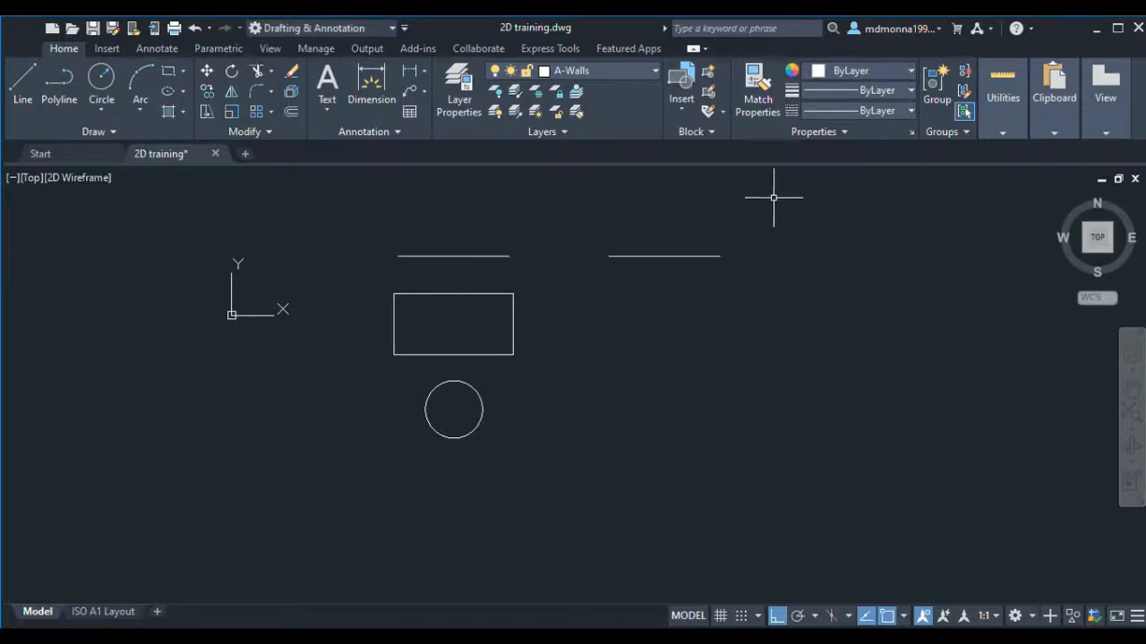
# Copy the rectangle to the right from its upper-right corner, placing the copy beneath the copied line
pyautogui.click(542, 342)
pyautogui.press('Escape')
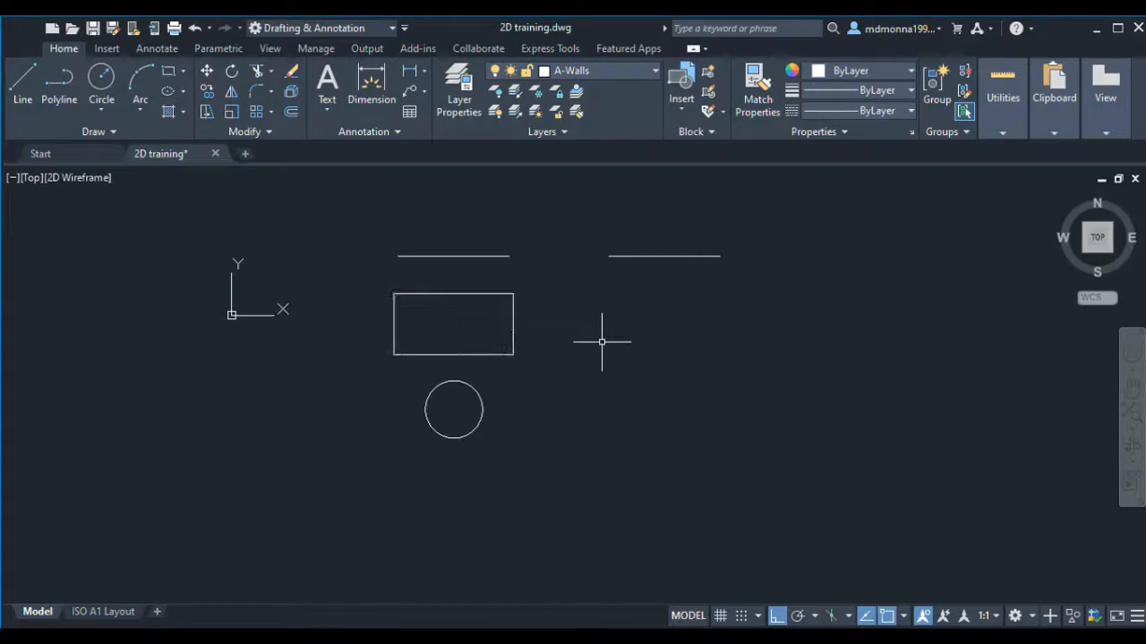
pyautogui.click(562, 352)
pyautogui.click(479, 327)
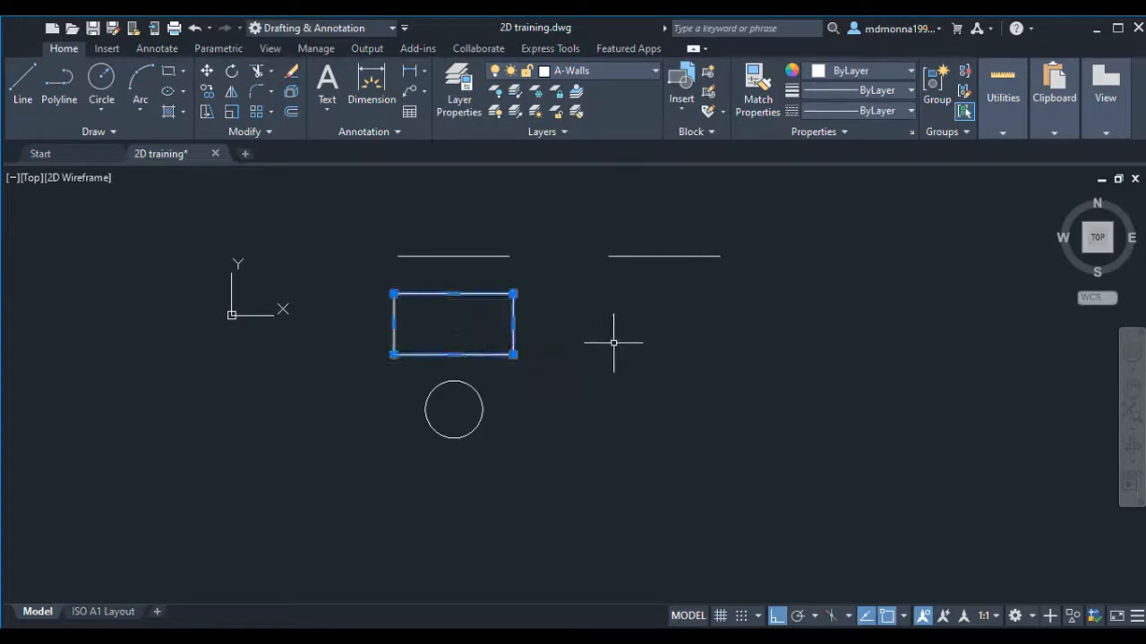
pyautogui.press('space')
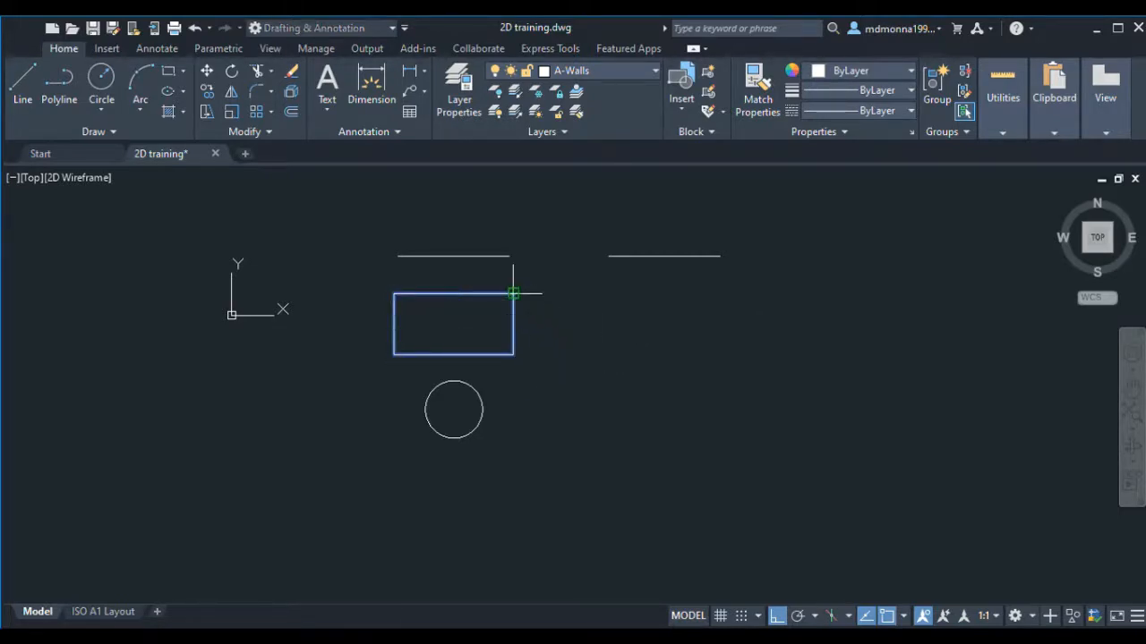
pyautogui.click(513, 293)
pyautogui.click(725, 293)
pyautogui.press('Escape')
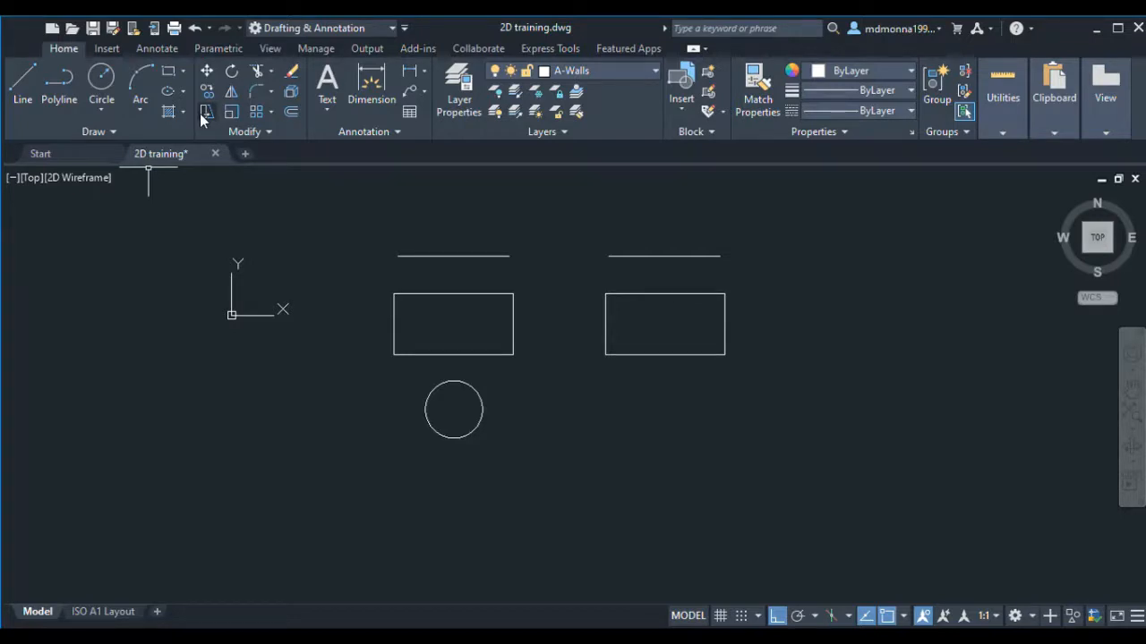
# Try the Stretch command on the original line above the left rectangle
pyautogui.click(465, 256)
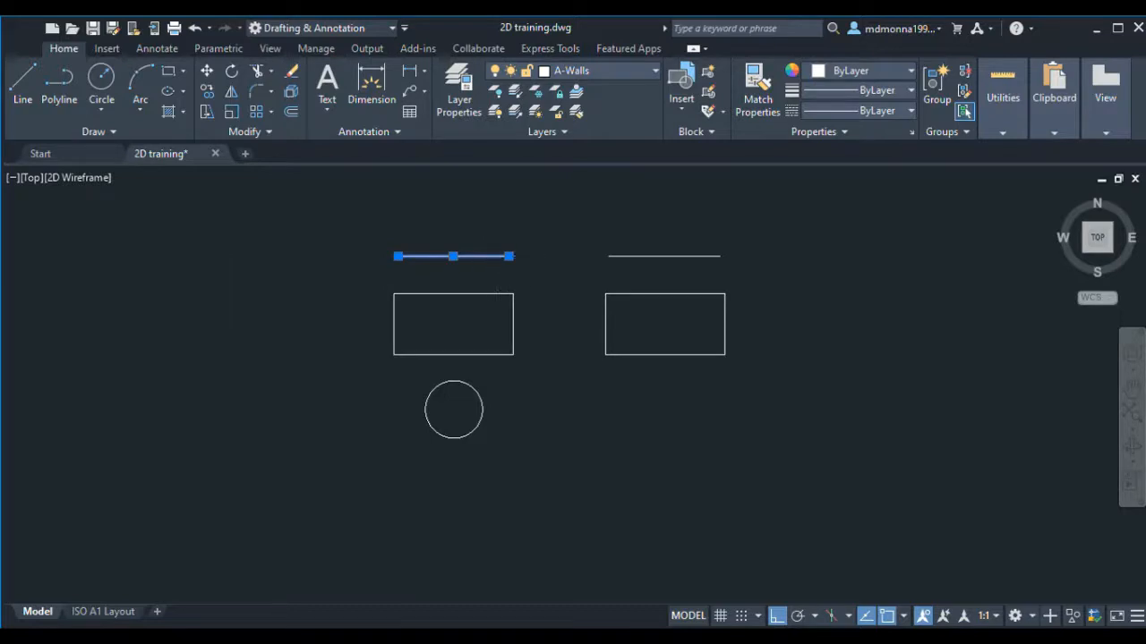
pyautogui.scroll(2, 515, 260)
pyautogui.press('Escape')
pyautogui.click(448, 270)
pyautogui.click(422, 236)
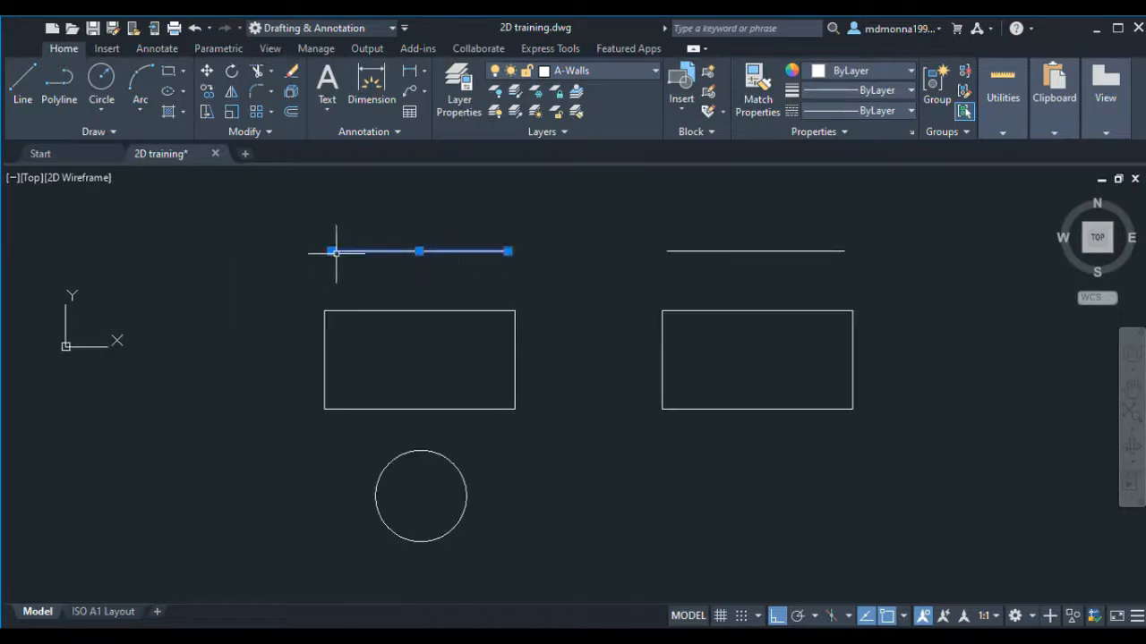
pyautogui.click(206, 112)
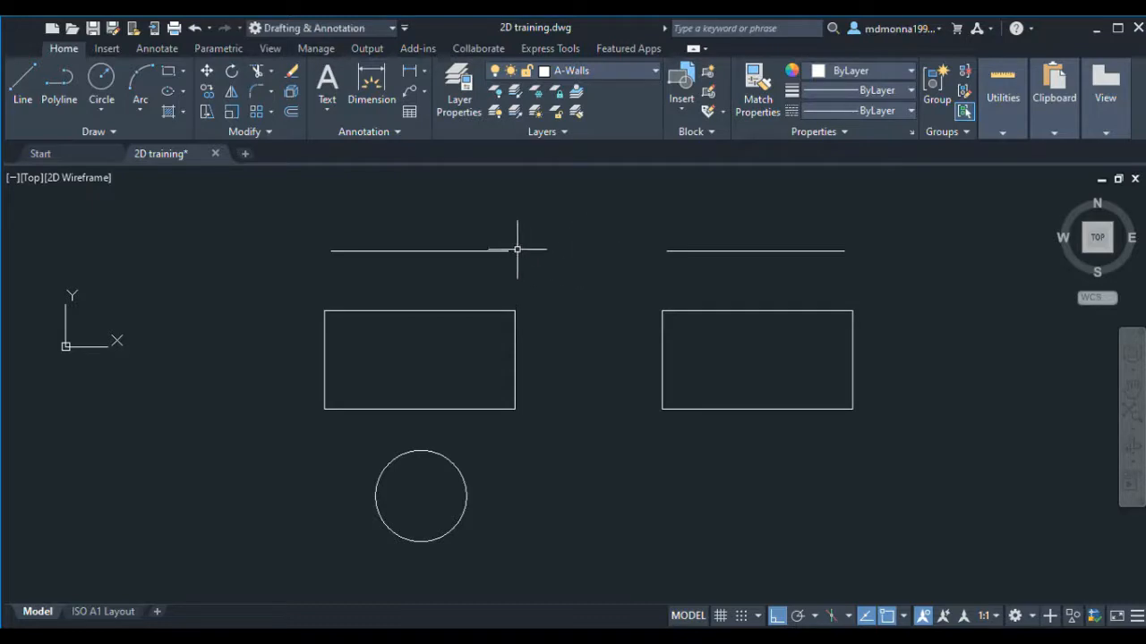
# Lengthen the original line by pulling its right endpoint horizontally past the rectangle's right edge
pyautogui.click(518, 250)
pyautogui.click(482, 285)
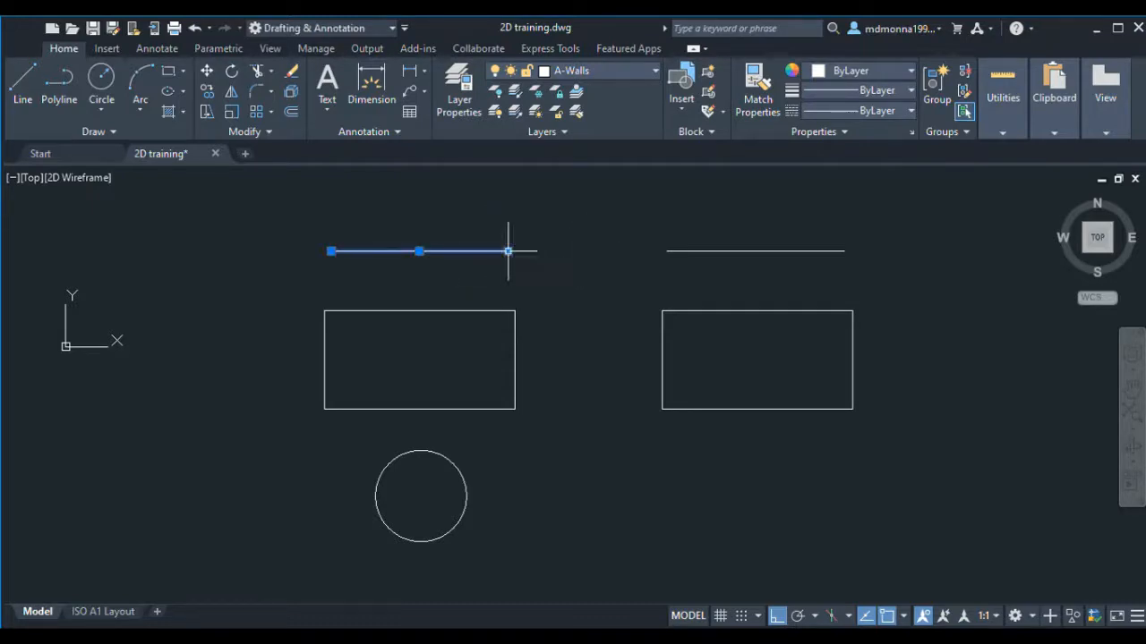
pyautogui.click(508, 252)
pyautogui.click(565, 257)
pyautogui.press('Escape')
pyautogui.click(493, 249)
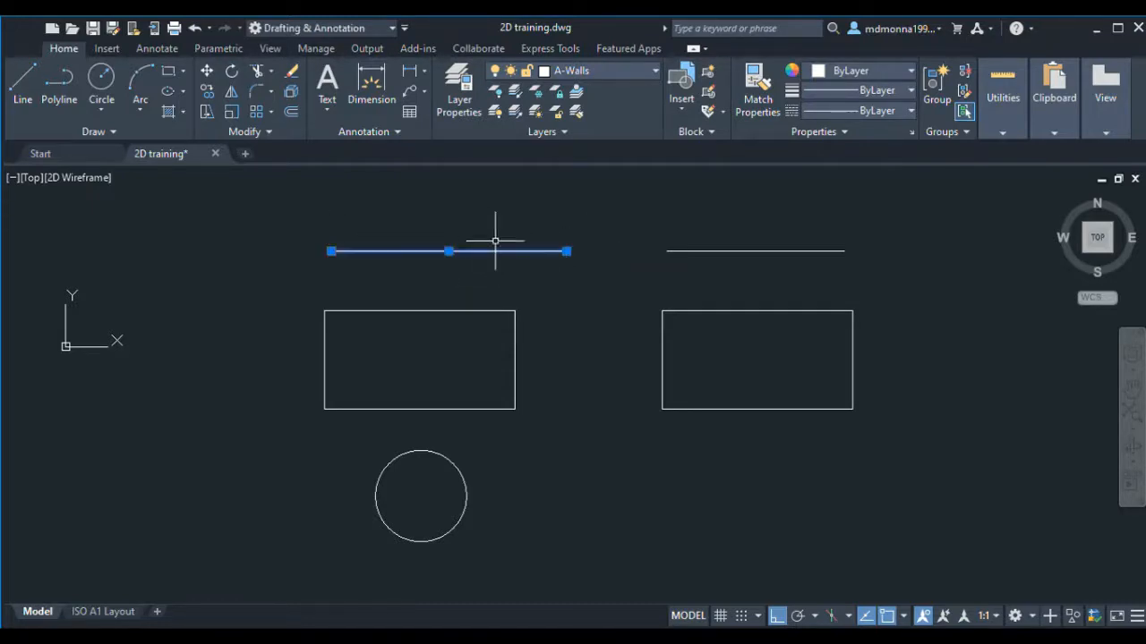
pyautogui.press('Escape')
pyautogui.click(501, 250)
pyautogui.press('Escape')
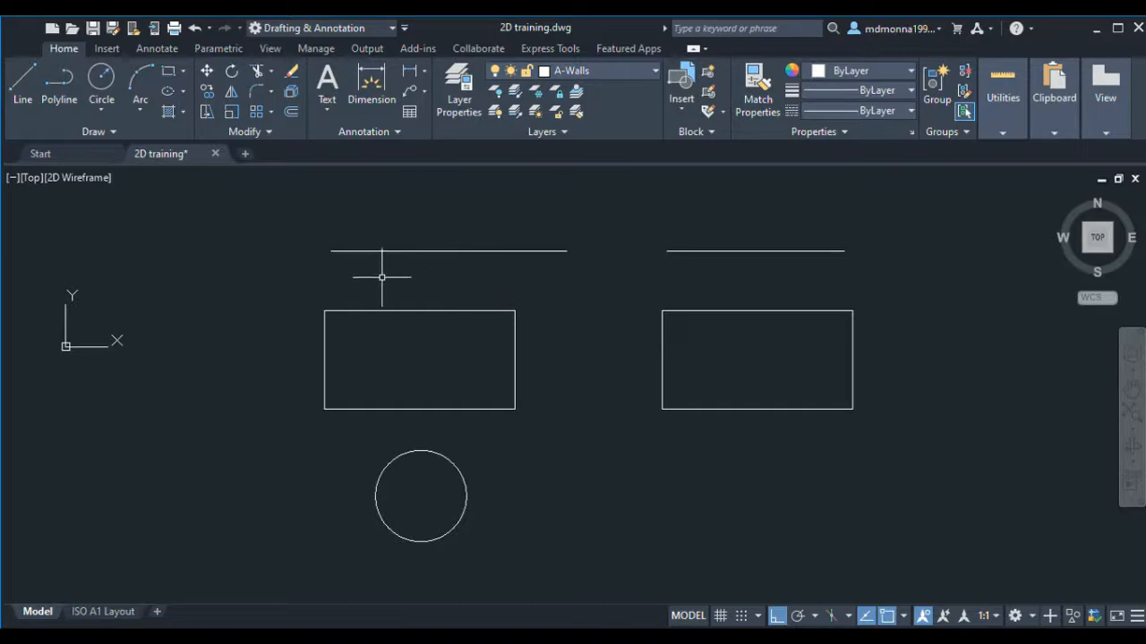
# Delete the copied line and the copied rectangle on the right
pyautogui.scroll(-2, 367, 278)
pyautogui.moveTo(713, 398); pyautogui.dragTo(606, 230)
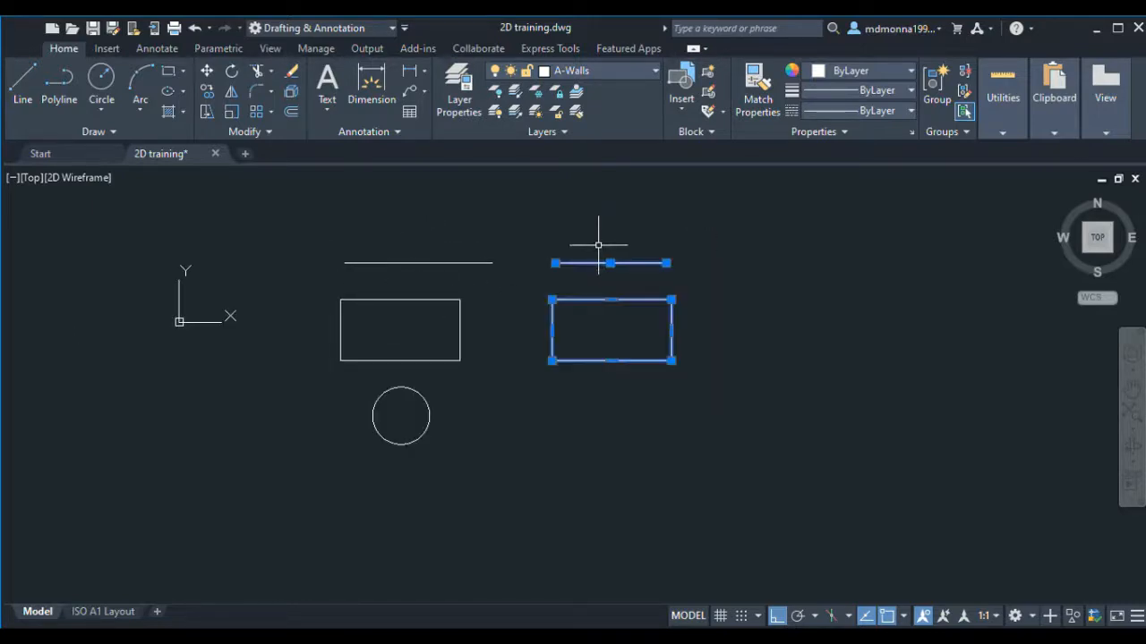
pyautogui.press('Delete')
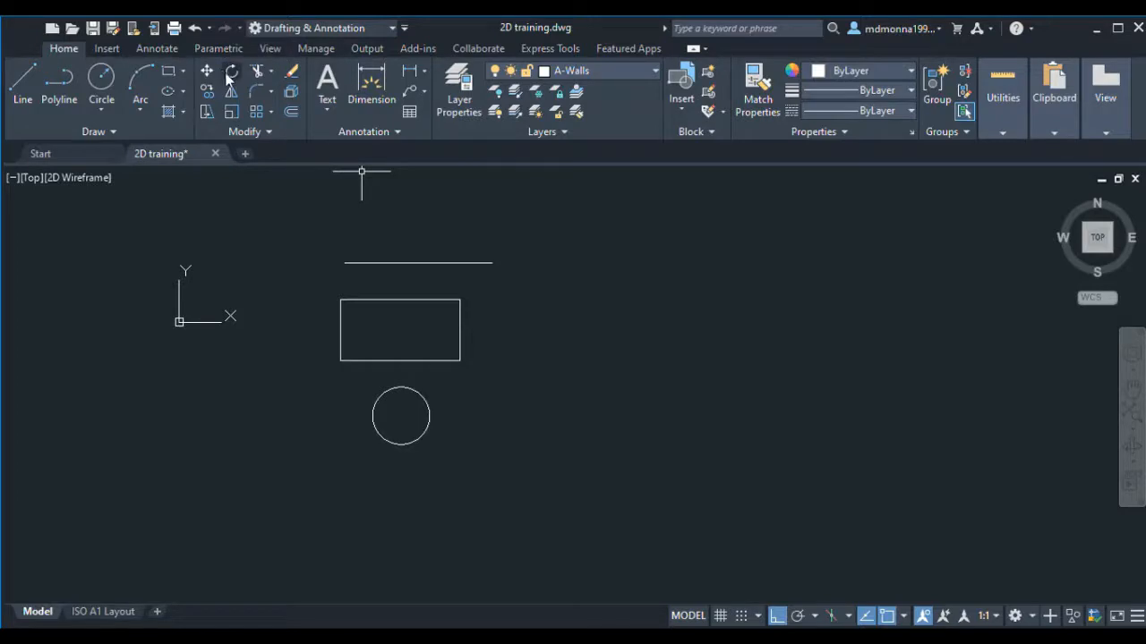
# Move the line horizontally from its midpoint to the open space above and beyond the rectangle's right edge
pyautogui.click(461, 262)
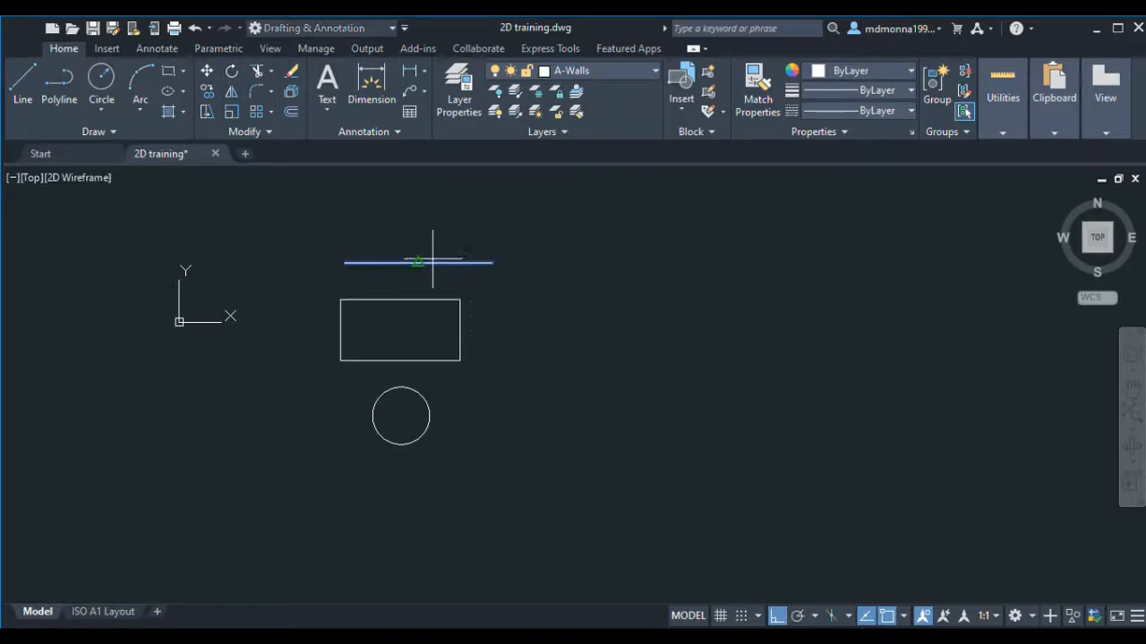
pyautogui.click(418, 264)
pyautogui.click(611, 282)
pyautogui.scroll(2, 625, 248)
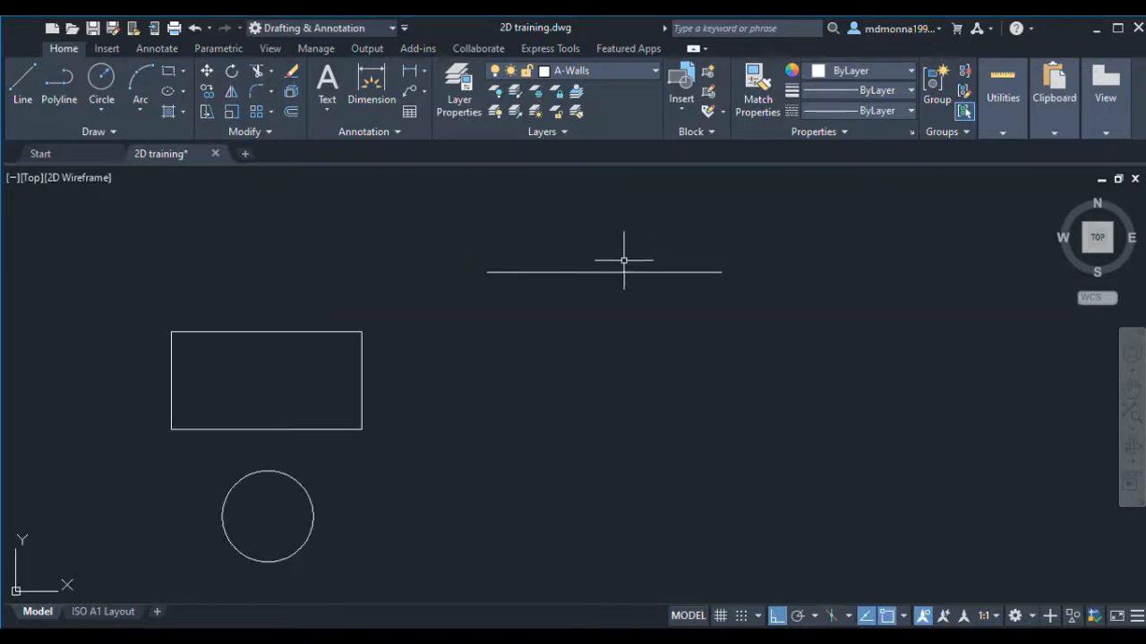
# Rotate the horizontal line about its midpoint until it stands vertical, and undo the rotation
pyautogui.click(626, 304)
pyautogui.click(596, 251)
pyautogui.press('Escape')
pyautogui.click(629, 305)
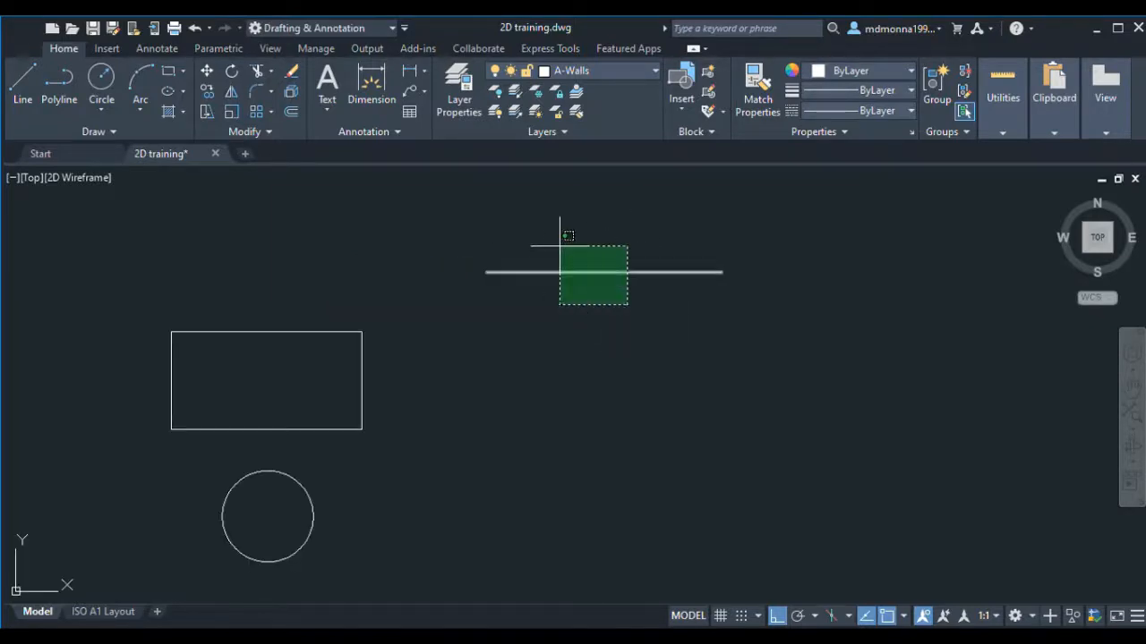
pyautogui.click(560, 245)
pyautogui.click(232, 72)
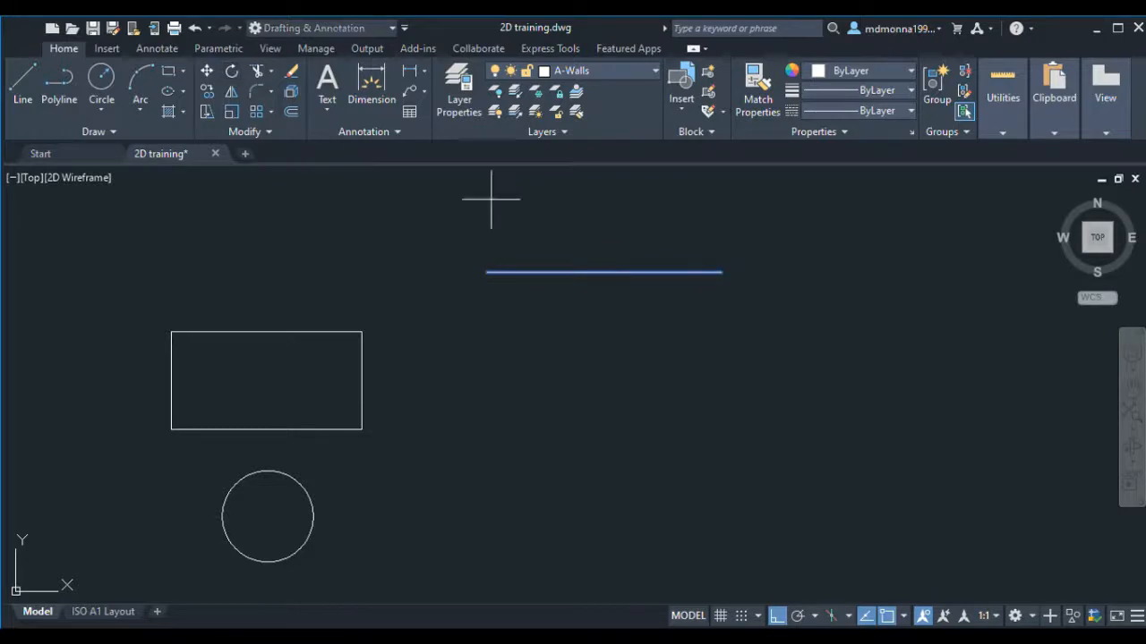
pyautogui.click(603, 273)
pyautogui.click(601, 358)
pyautogui.scroll(-4, 518, 372)
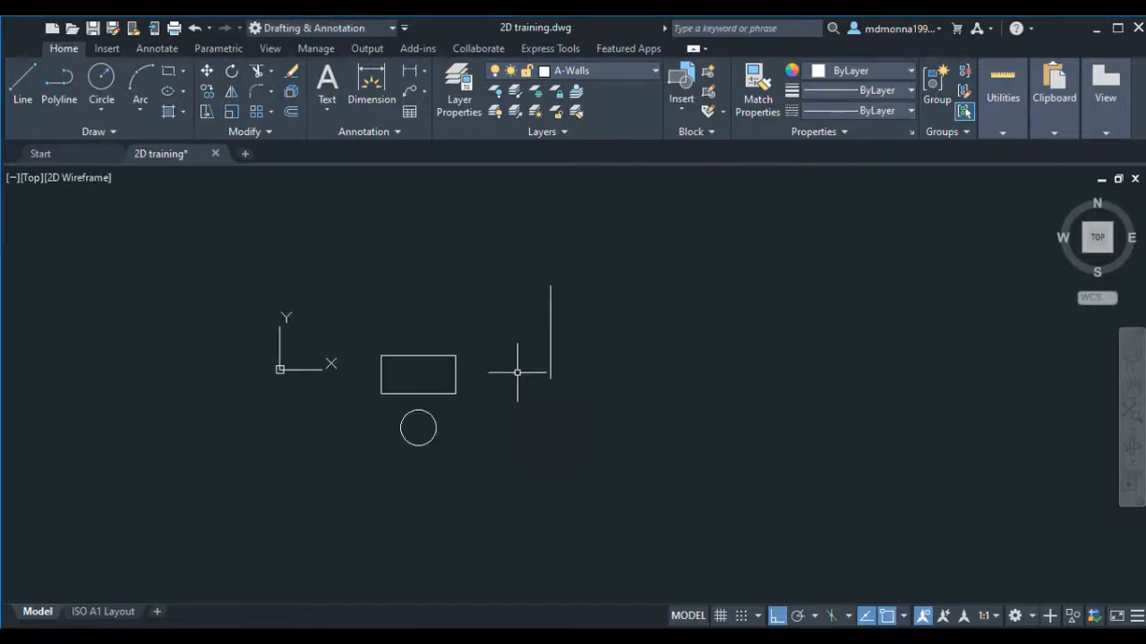
pyautogui.hotkey('ctrl', 'z')
pyautogui.hotkey('ctrl', 'z')
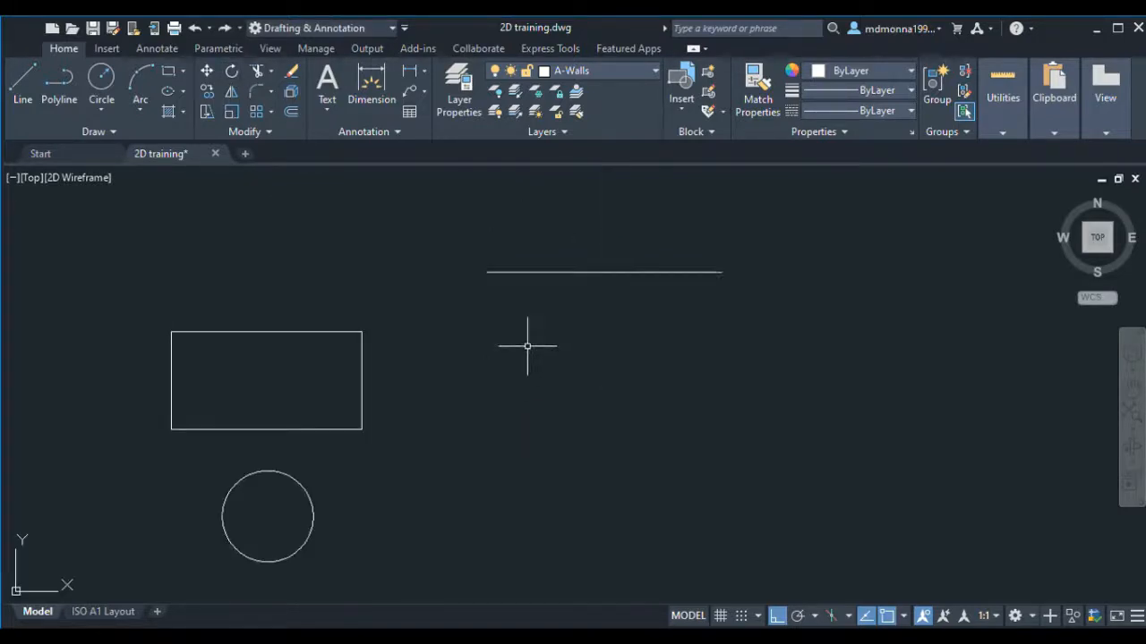
# Repeat the rotation of the line to vertical about its midpoint and undo it again
pyautogui.click(614, 304)
pyautogui.click(587, 251)
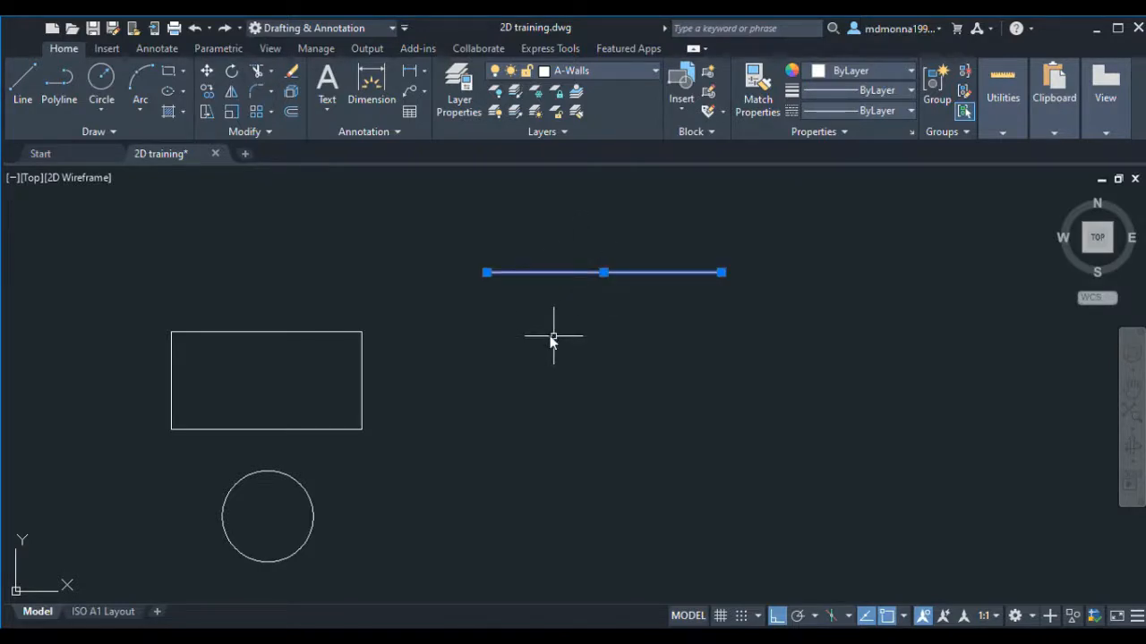
pyautogui.click(603, 272)
pyautogui.click(606, 364)
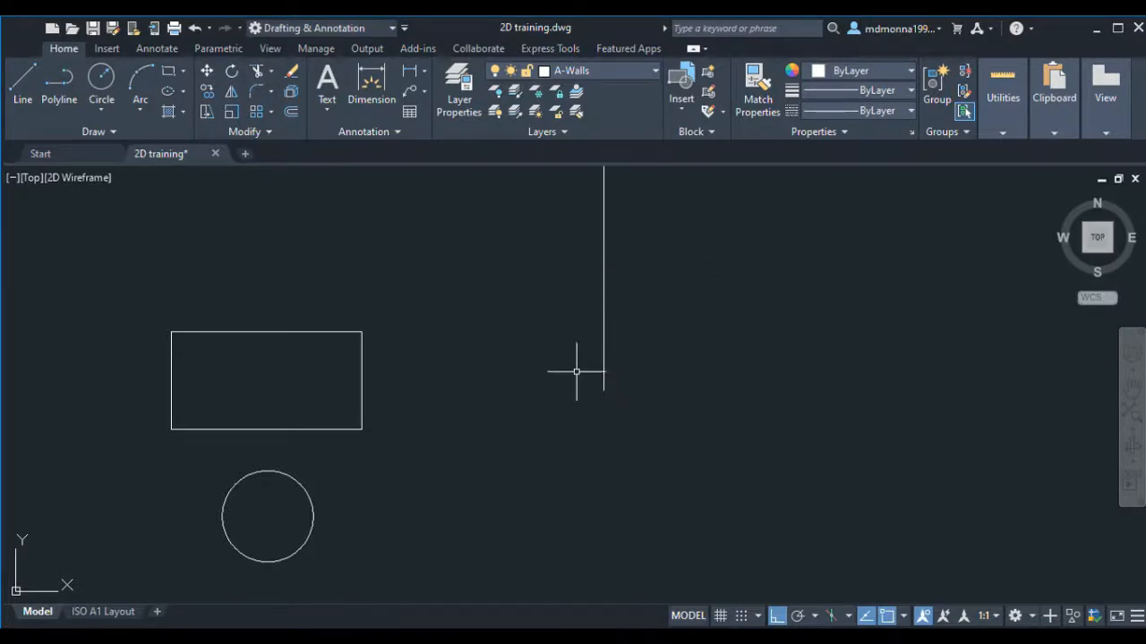
pyautogui.scroll(-4, 577, 371)
pyautogui.scroll(4, 579, 376)
pyautogui.hotkey('ctrl', 'z')
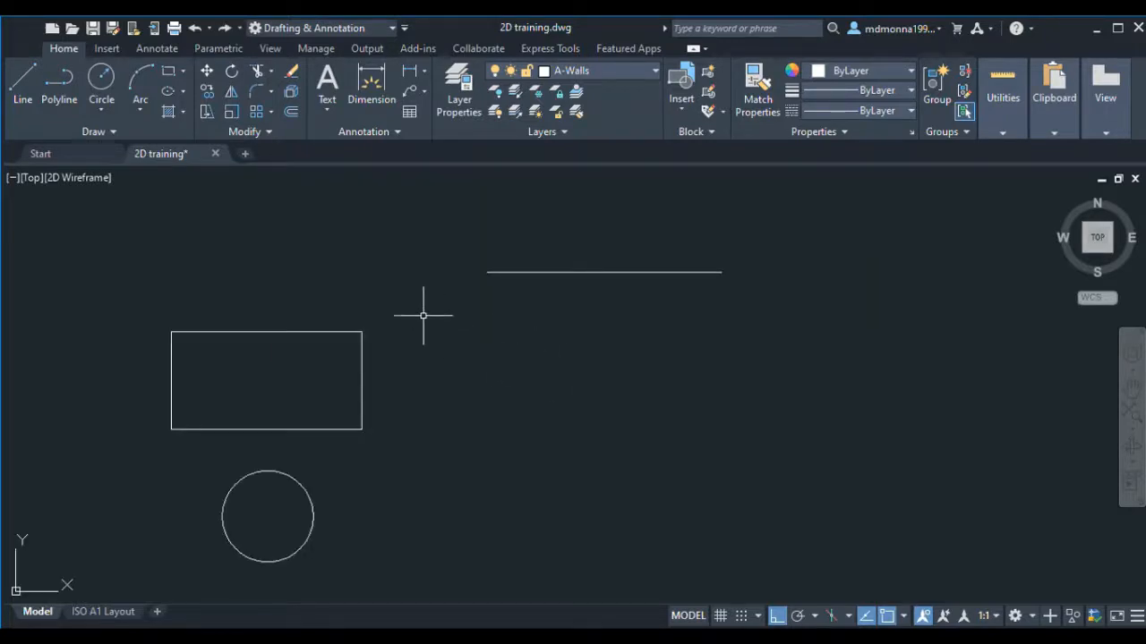
# Draw a closed triangle of three line segments below the line, with a vertical right side and its apex pointing left
pyautogui.scroll(-3, 443, 327)
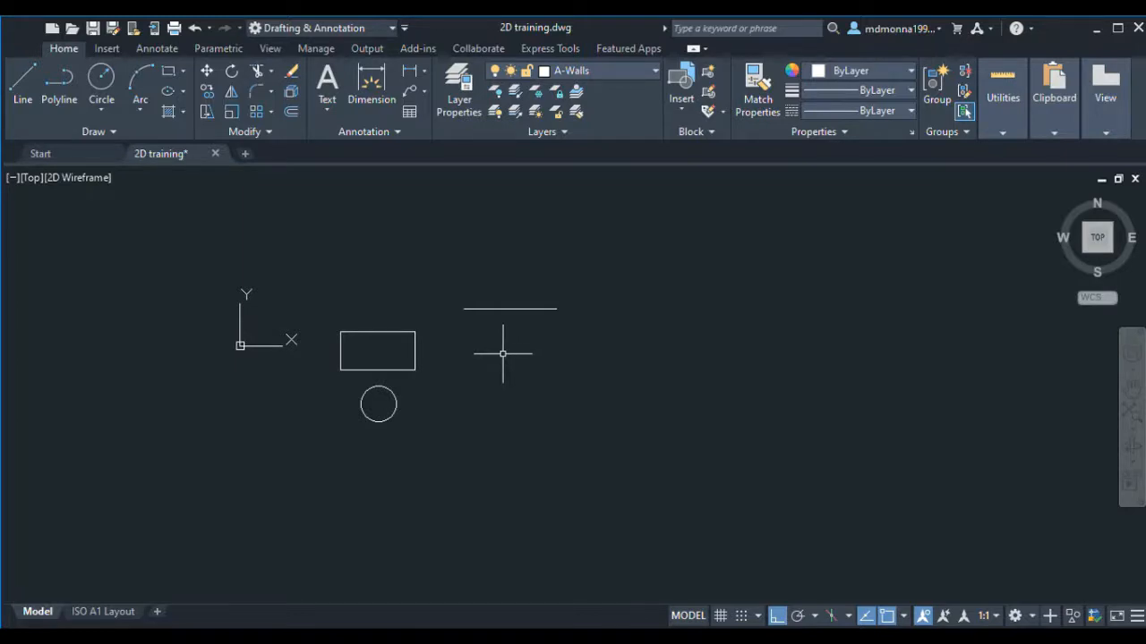
pyautogui.scroll(2, 473, 327)
pyautogui.scroll(-2, 471, 327)
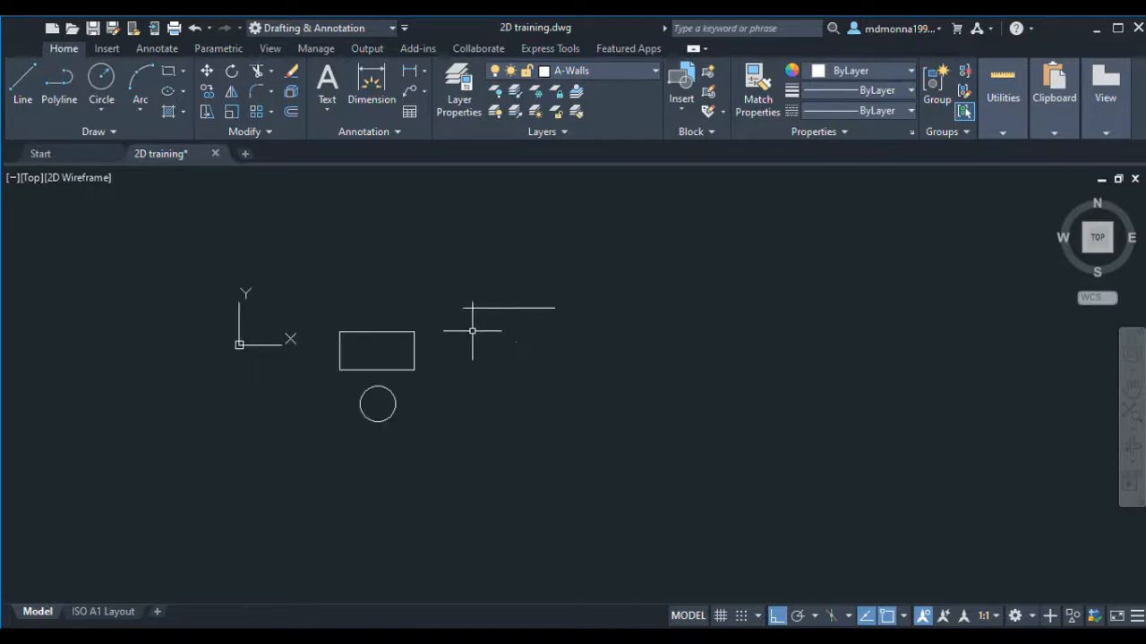
pyautogui.scroll(2, 503, 328)
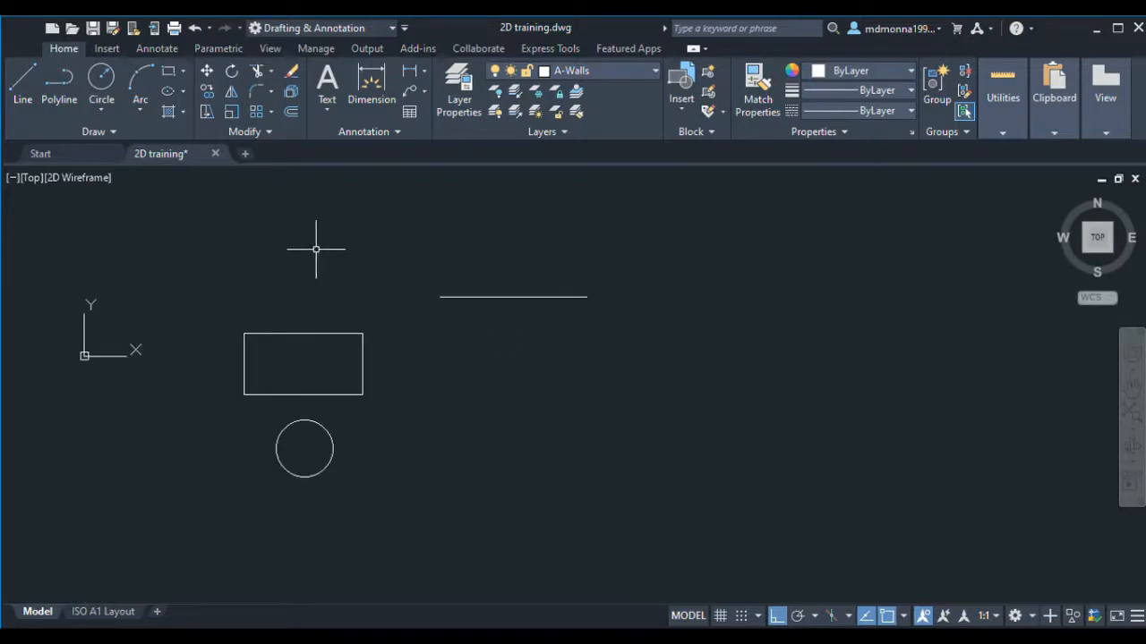
pyautogui.click(23, 86)
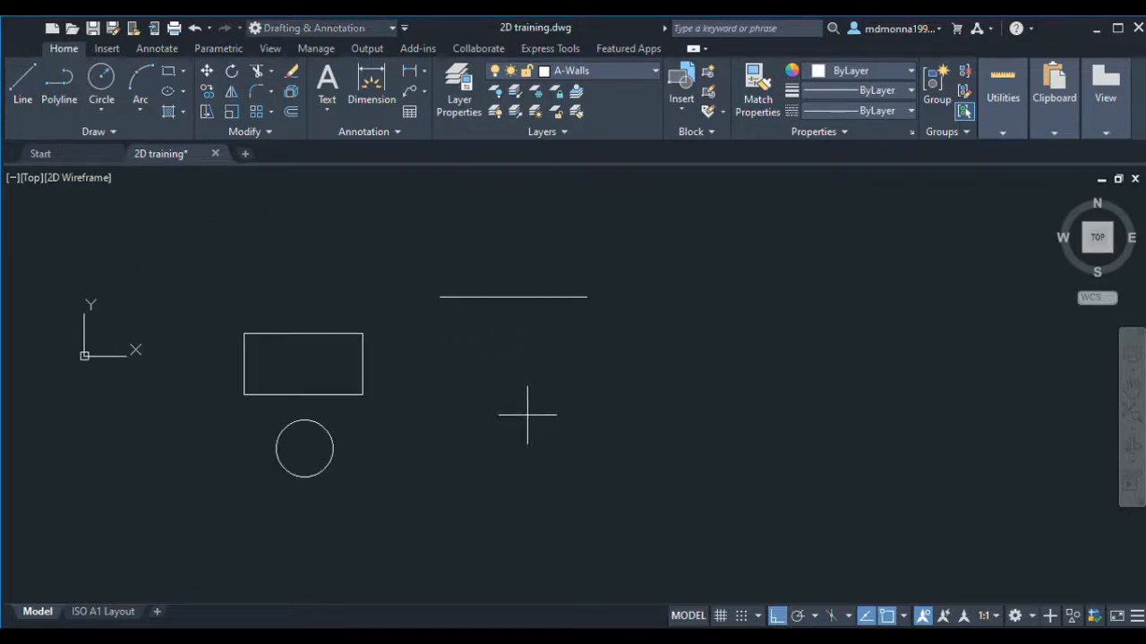
pyautogui.click(442, 362)
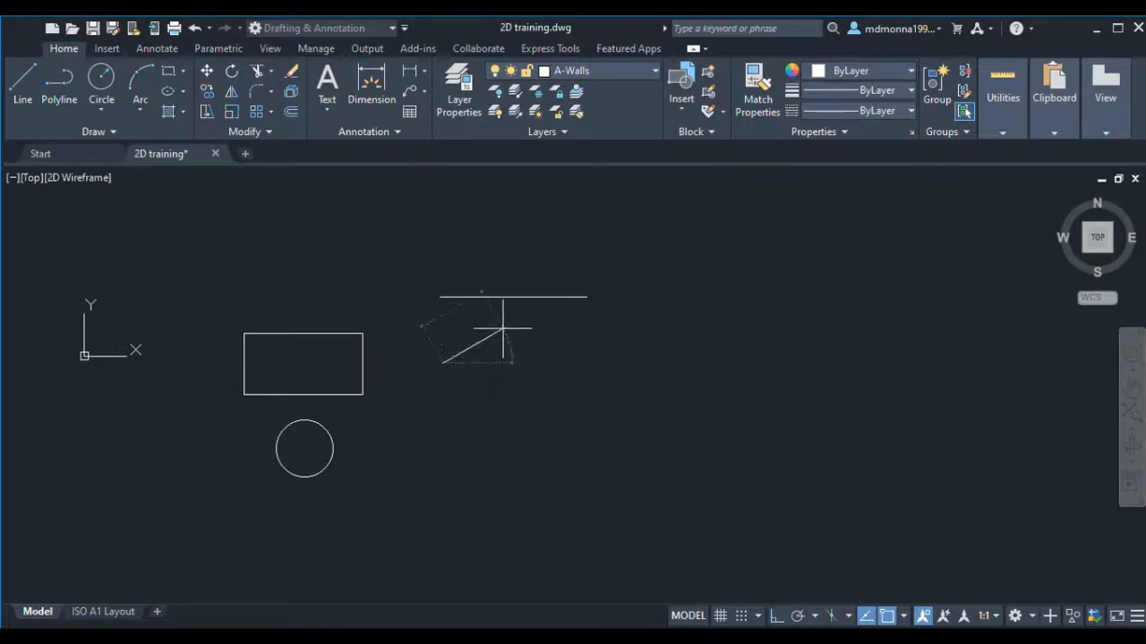
pyautogui.click(505, 328)
pyautogui.click(505, 395)
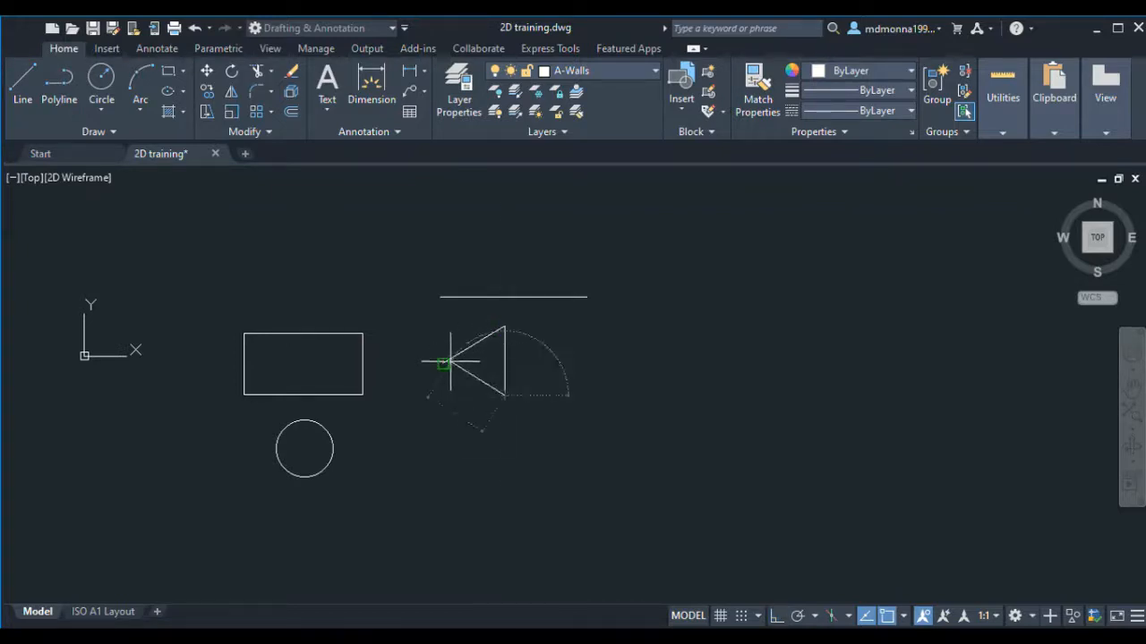
pyautogui.click(442, 363)
pyautogui.press('Return')
# Mirror the triangle across a vertical axis on its right, keeping the original, and undo the mirroring
pyautogui.scroll(2, 504, 340)
pyautogui.scroll(-2, 514, 391)
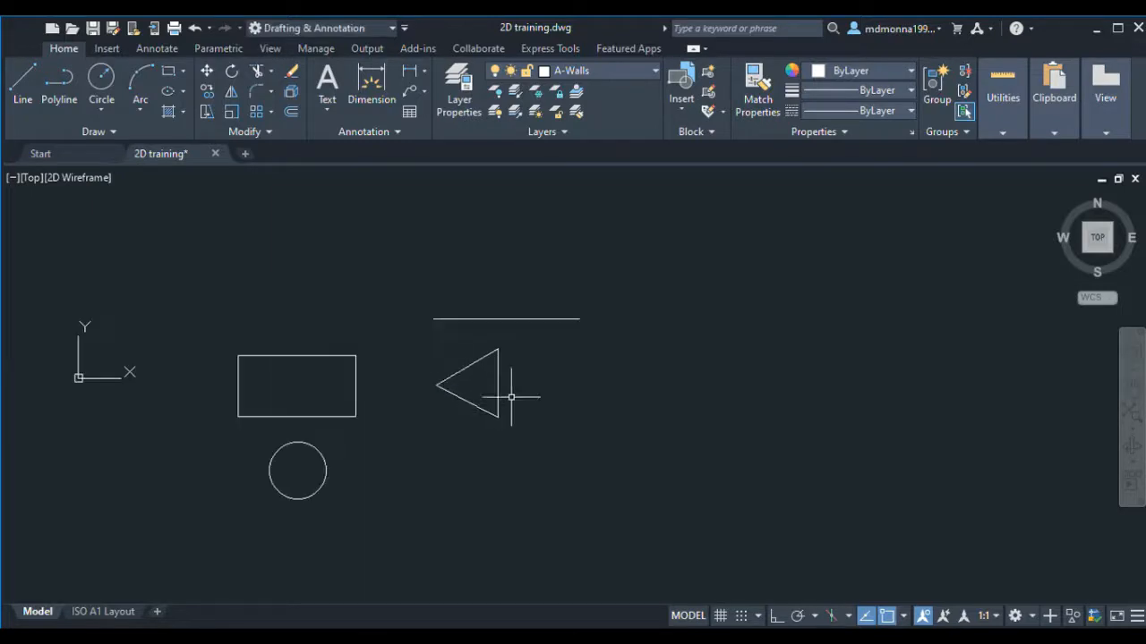
pyautogui.scroll(2, 507, 369)
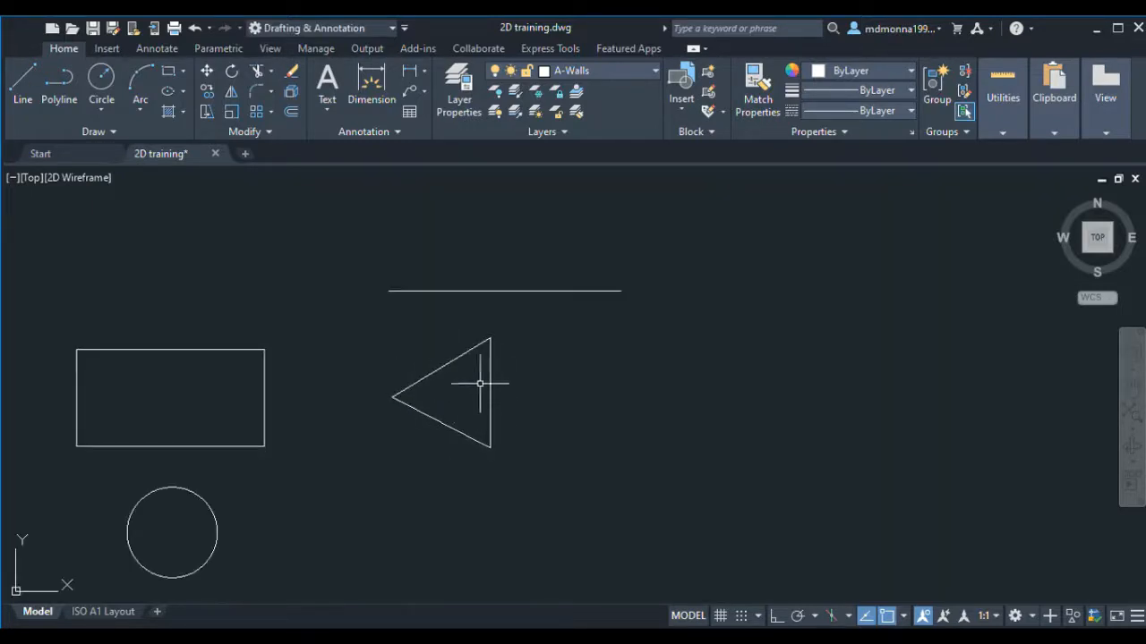
pyautogui.scroll(-2, 470, 368)
pyautogui.click(512, 449)
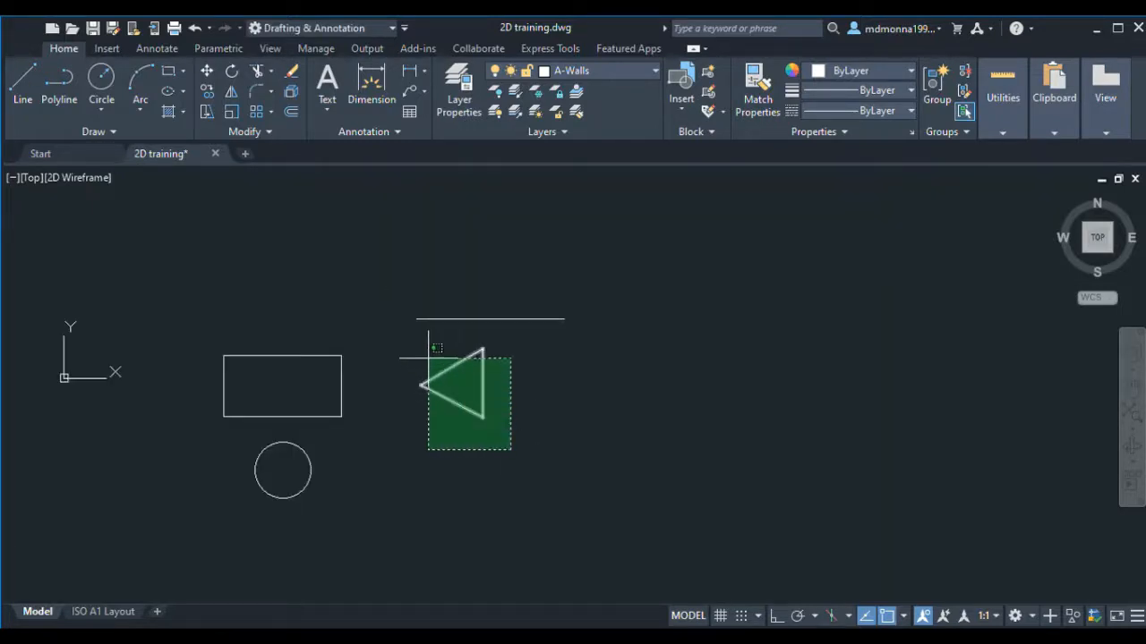
pyautogui.click(394, 326)
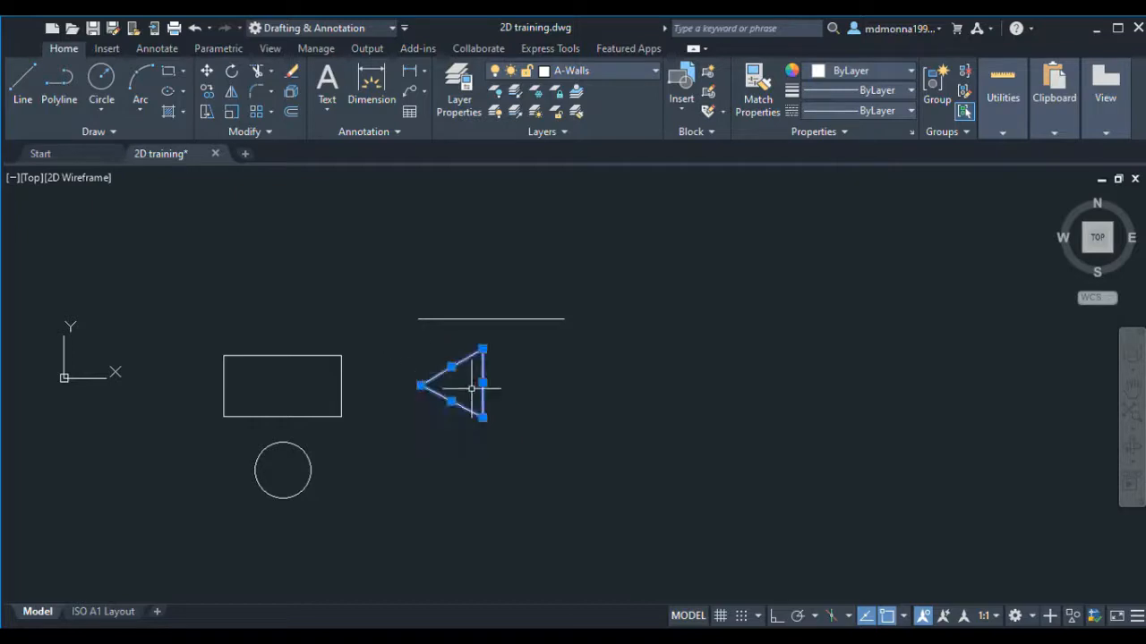
pyautogui.click(231, 93)
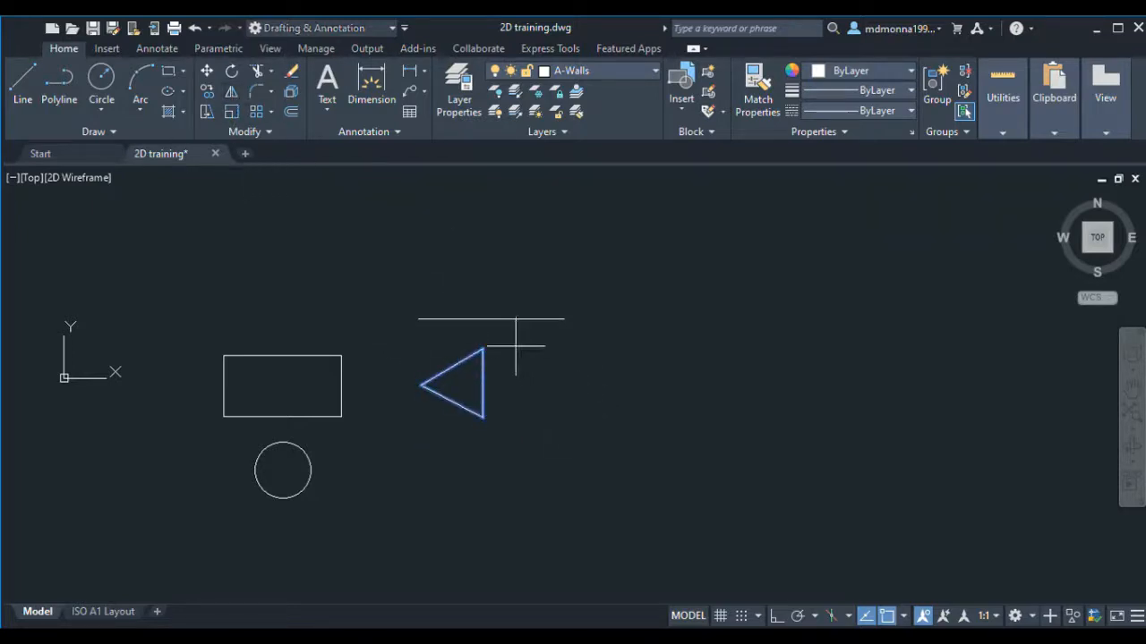
pyautogui.press('F8')
pyautogui.click(512, 340)
pyautogui.click(503, 457)
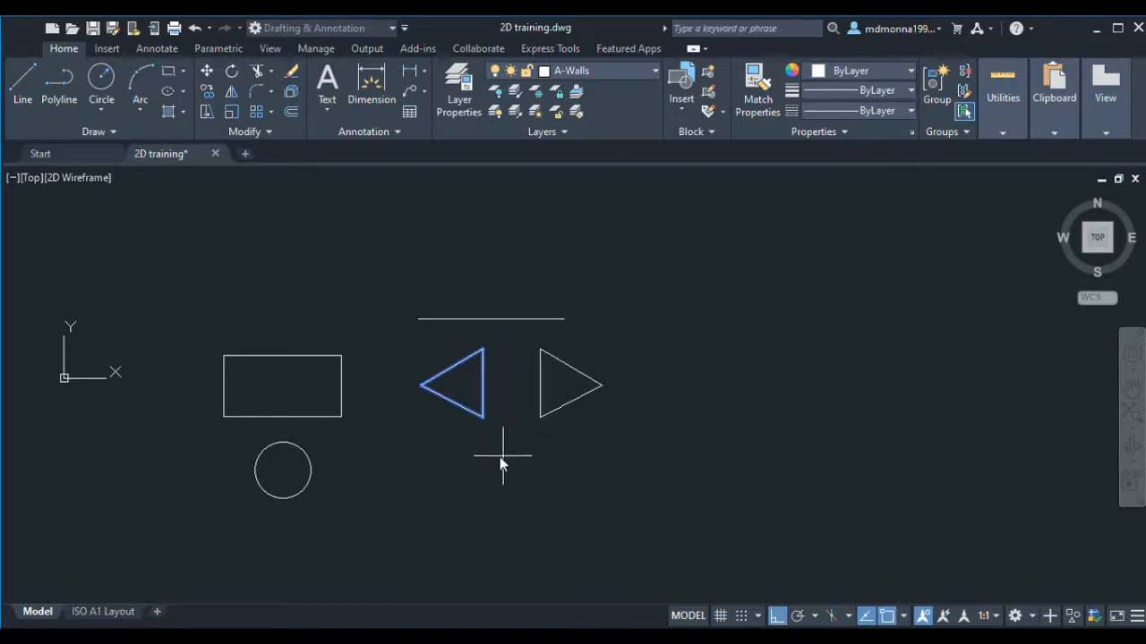
pyautogui.press('Return')
pyautogui.scroll(2, 557, 365)
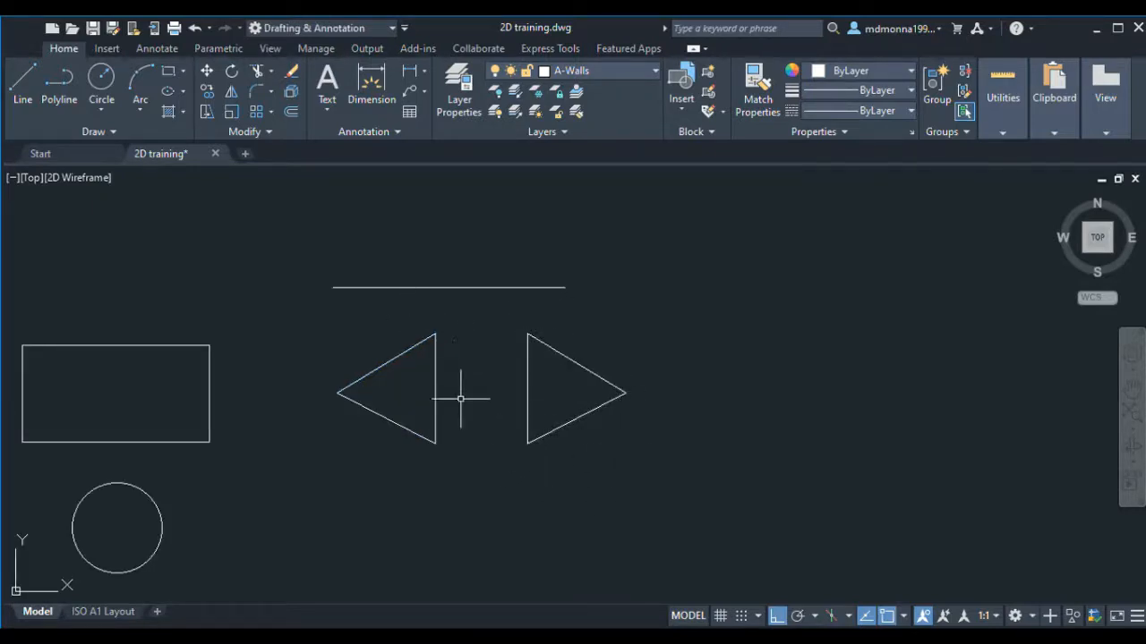
pyautogui.hotkey('ctrl', 'z')
pyautogui.hotkey('ctrl', 'z')
# Try the Mirror command on the triangle again with a vertical axis just to its right and Ortho on
pyautogui.click(526, 460)
pyautogui.click(422, 348)
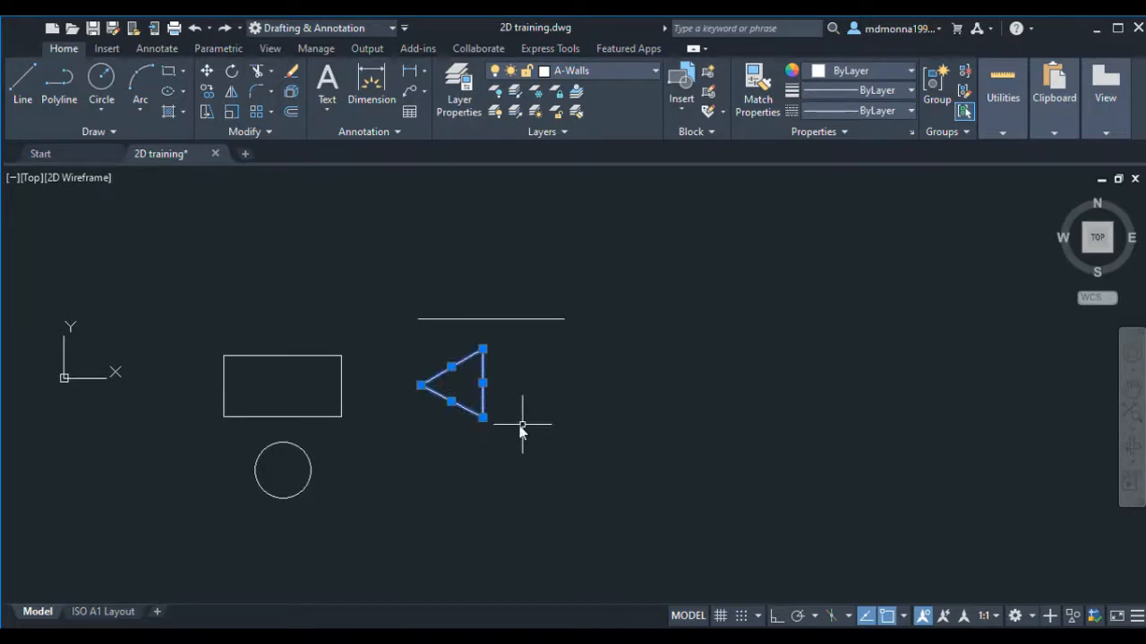
pyautogui.write('mi')
pyautogui.press('Return')
pyautogui.click(503, 340)
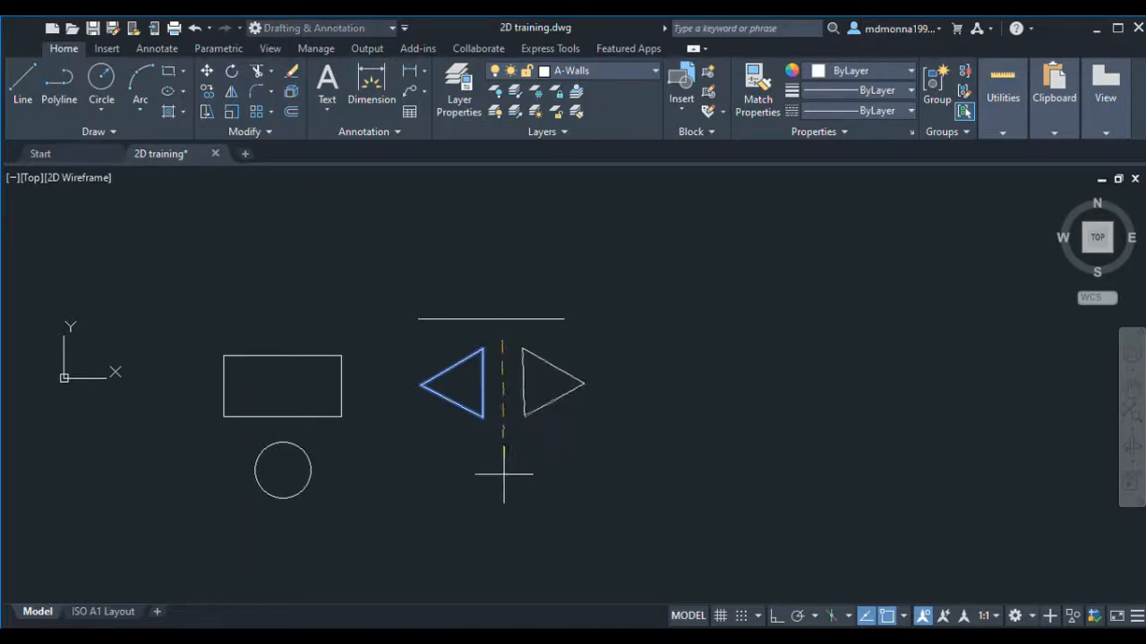
pyautogui.press('F8')
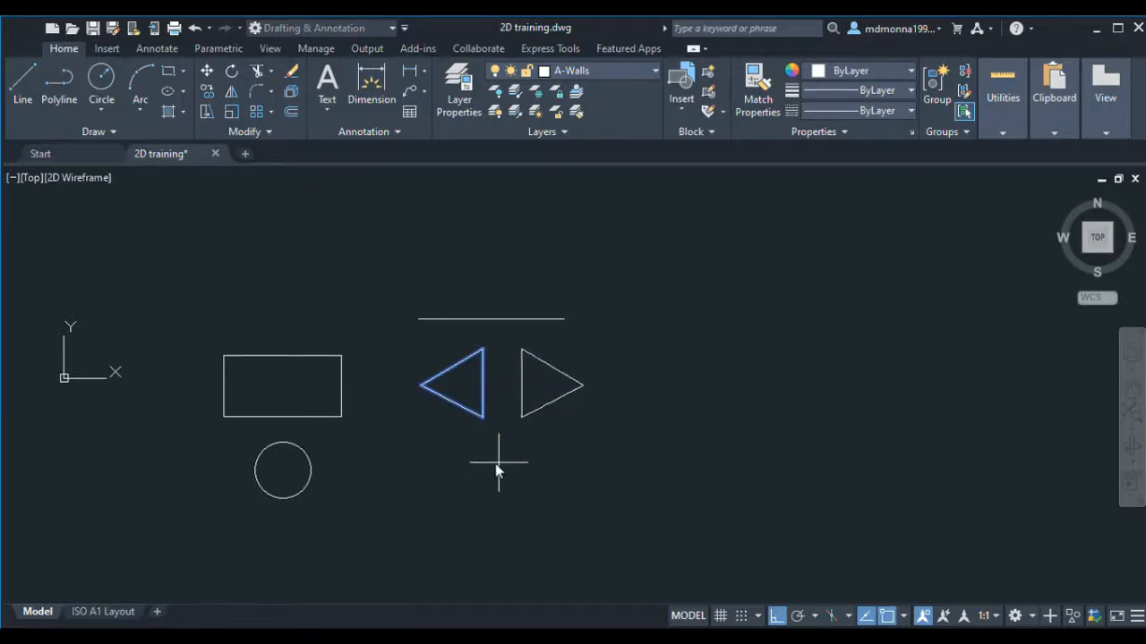
pyautogui.press('Escape')
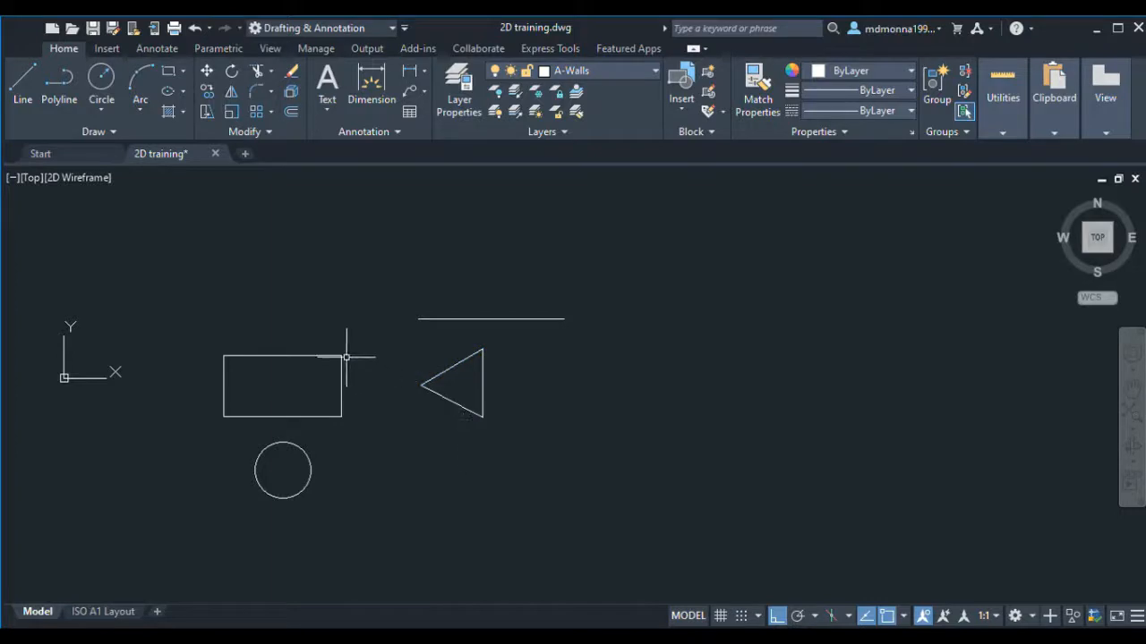
# Copy the rectangle horizontally from its lower-right corner to the empty area right of the triangle
pyautogui.scroll(-2, 424, 363)
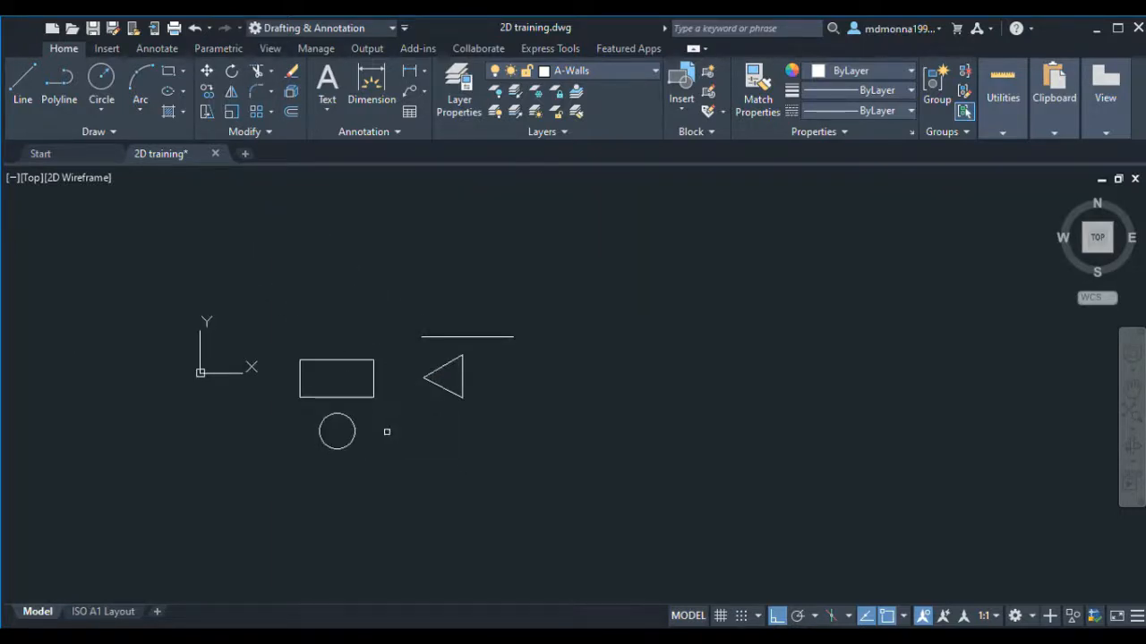
pyautogui.click(373, 395)
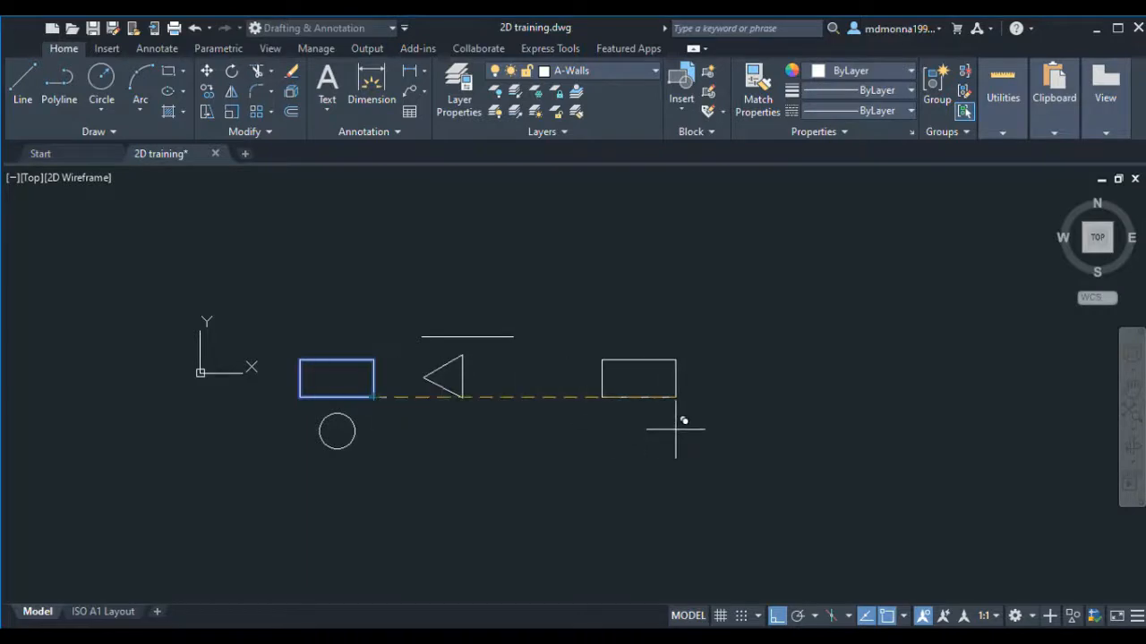
pyautogui.click(676, 397)
pyautogui.press('Escape')
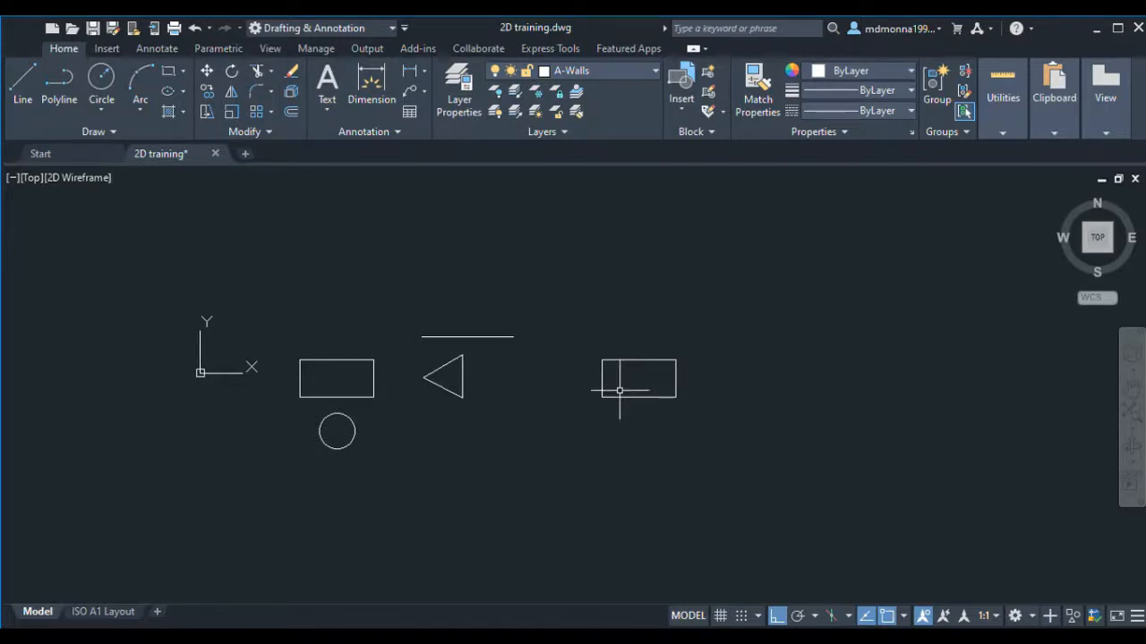
# Scale the copied rectangle up to about one and a half times its size, using its upper-right corner as base point
pyautogui.scroll(2, 626, 376)
pyautogui.scroll(-2, 591, 387)
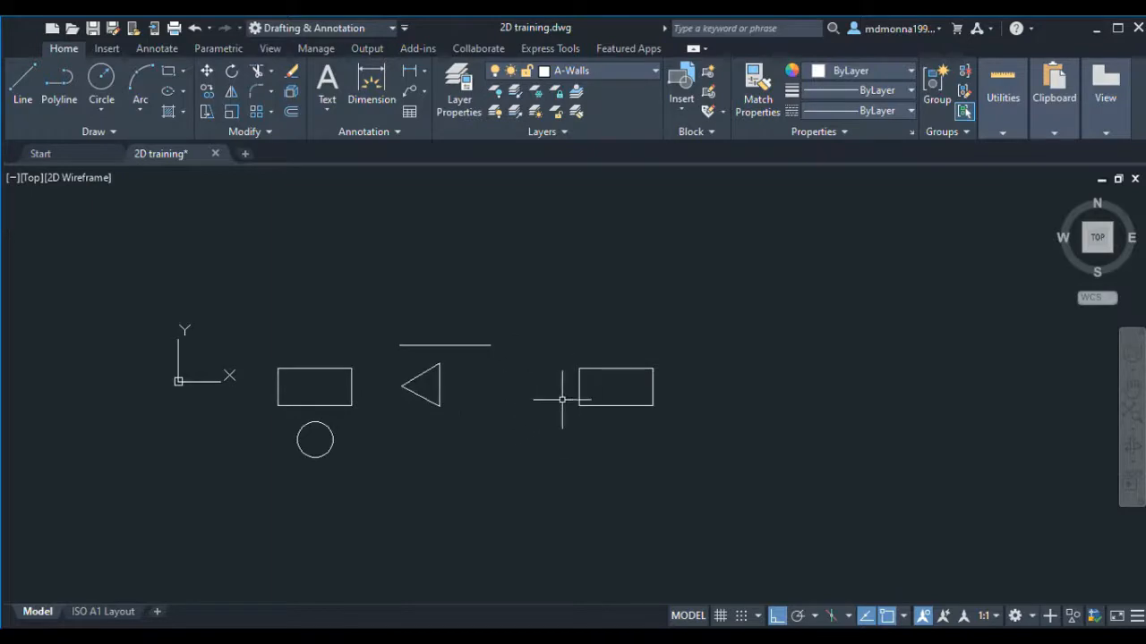
pyautogui.click(604, 368)
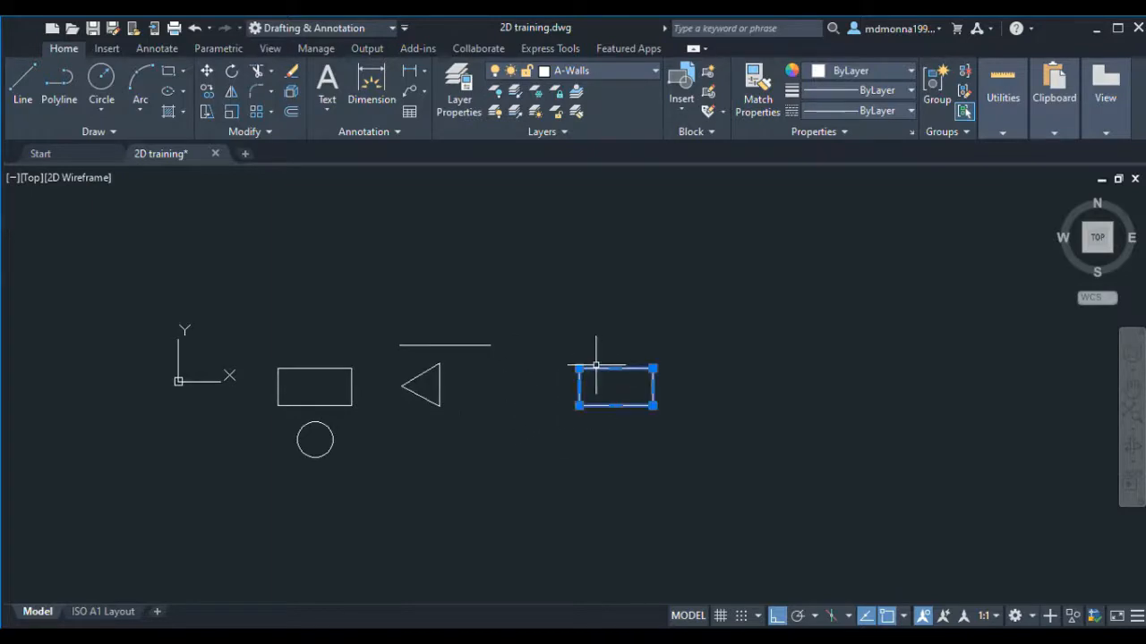
pyautogui.click(230, 114)
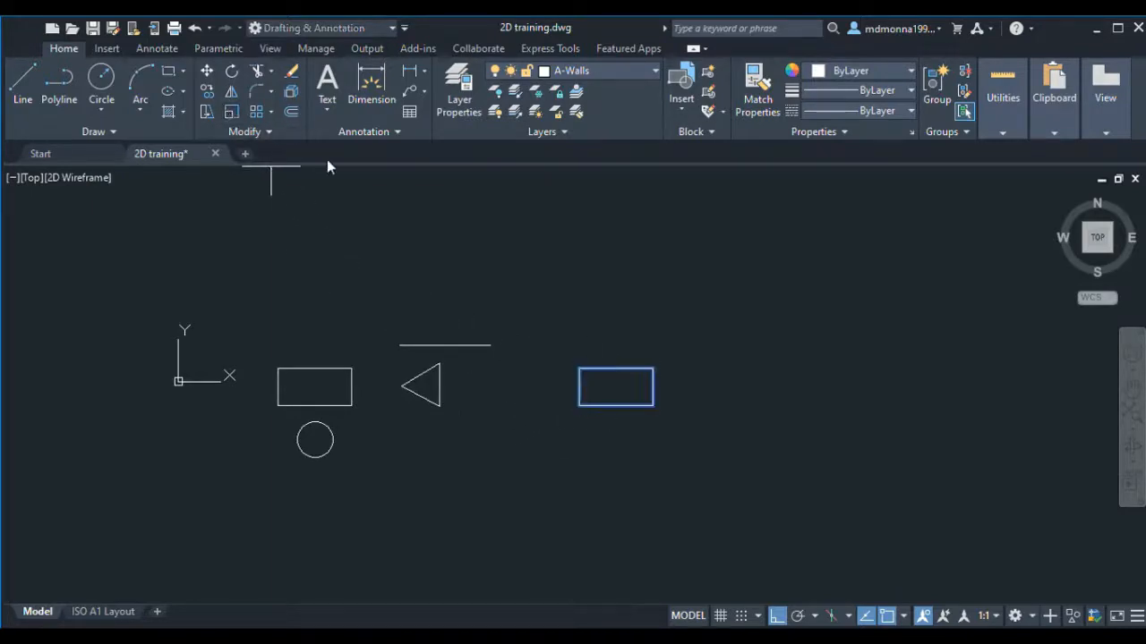
pyautogui.click(655, 368)
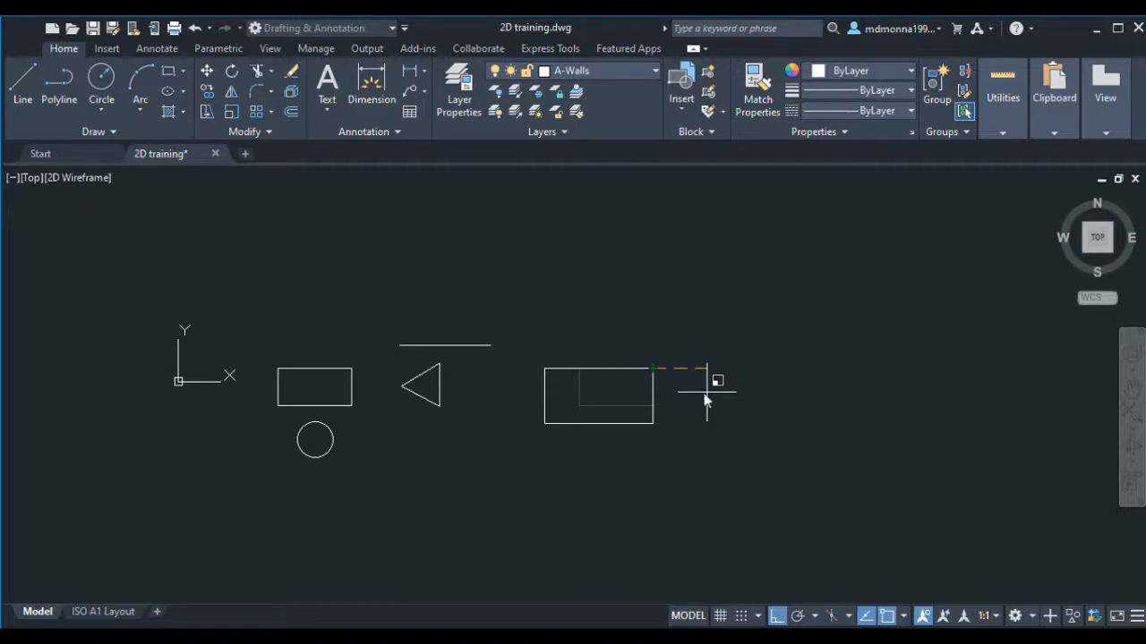
pyautogui.press('Escape')
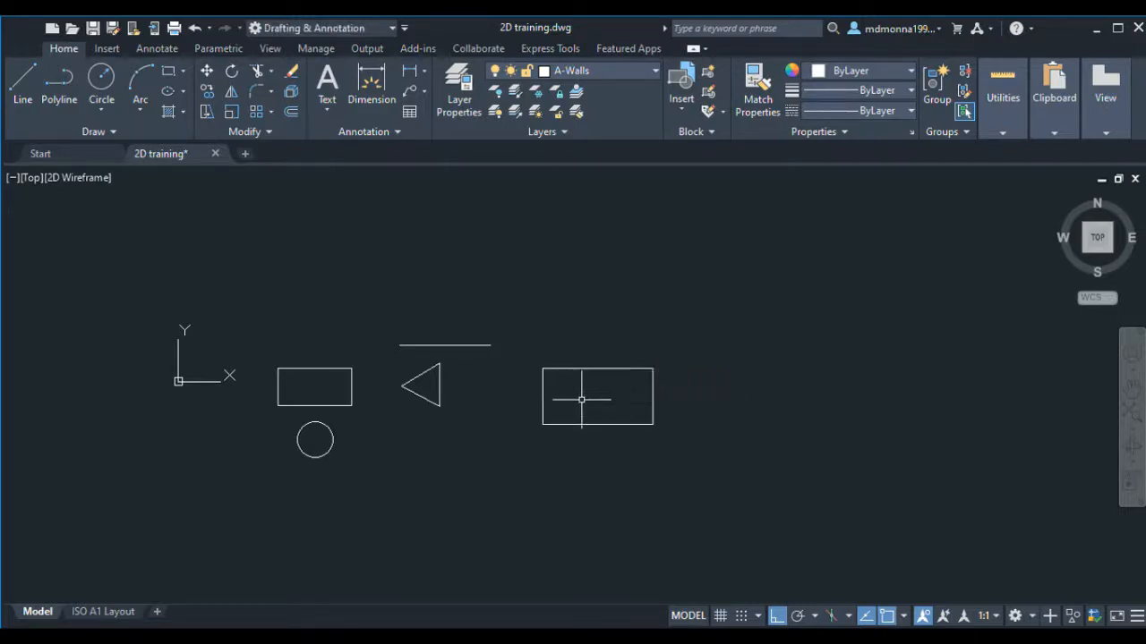
pyautogui.scroll(2, 584, 397)
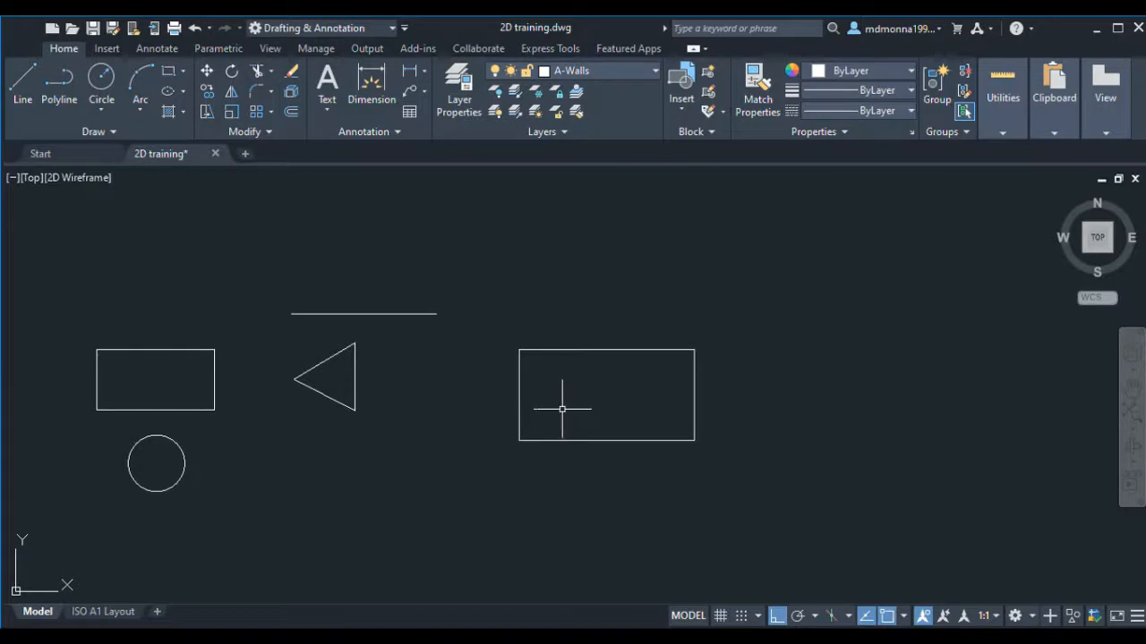
# Scale the copied rectangle down to about half its size, using its upper-right corner as base point, and undo the scaling
pyautogui.scroll(-3, 558, 410)
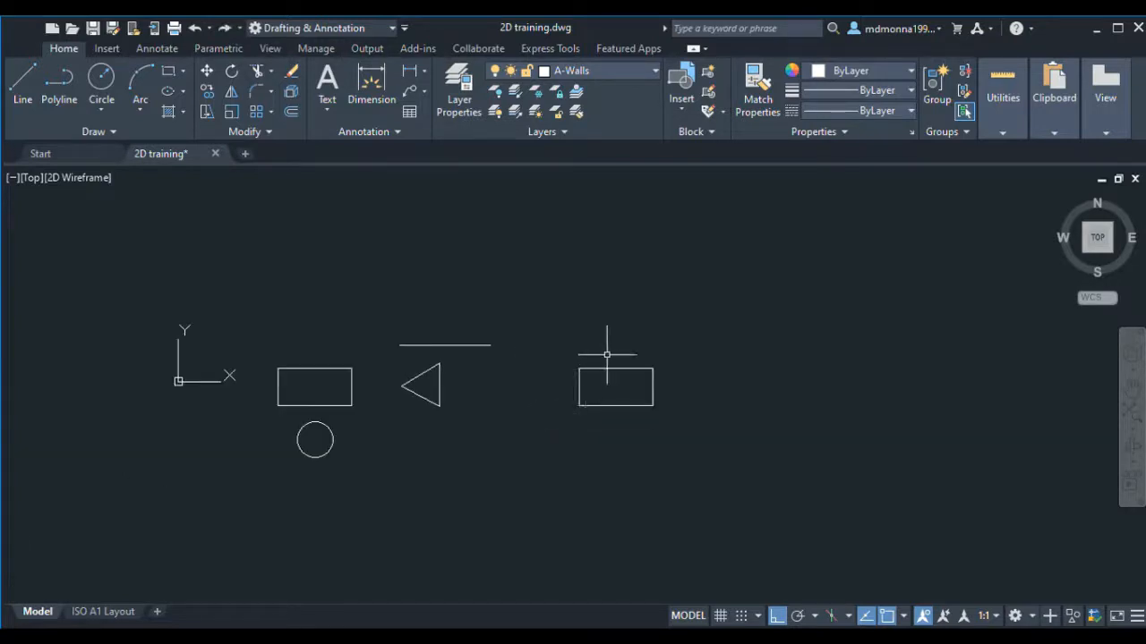
pyautogui.scroll(2, 607, 354)
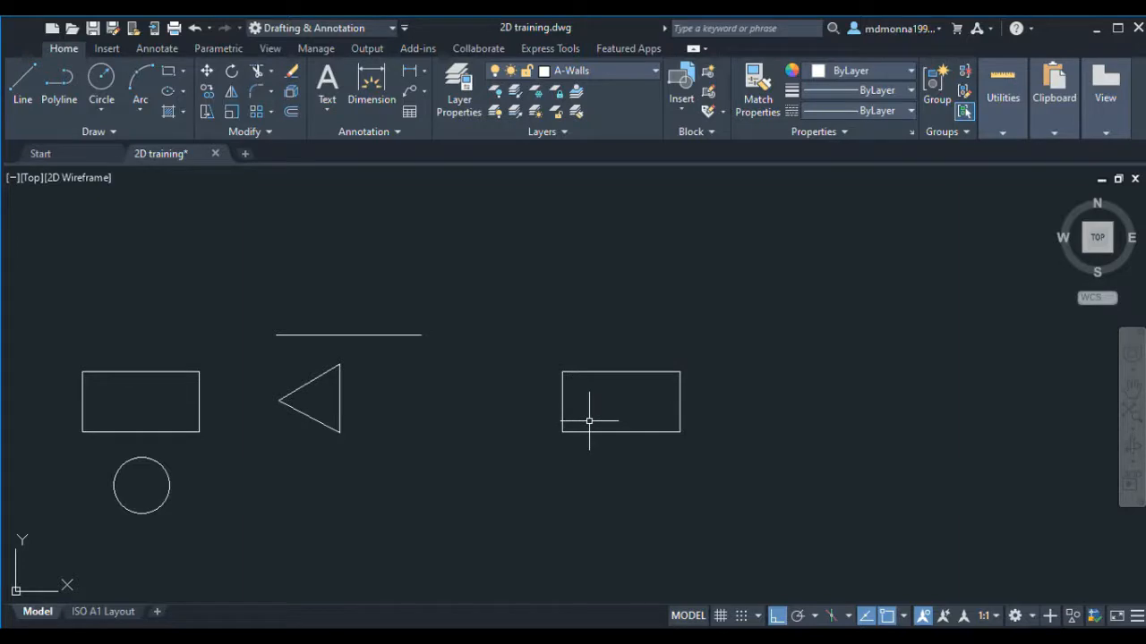
pyautogui.moveTo(632, 402); pyautogui.dragTo(604, 366)
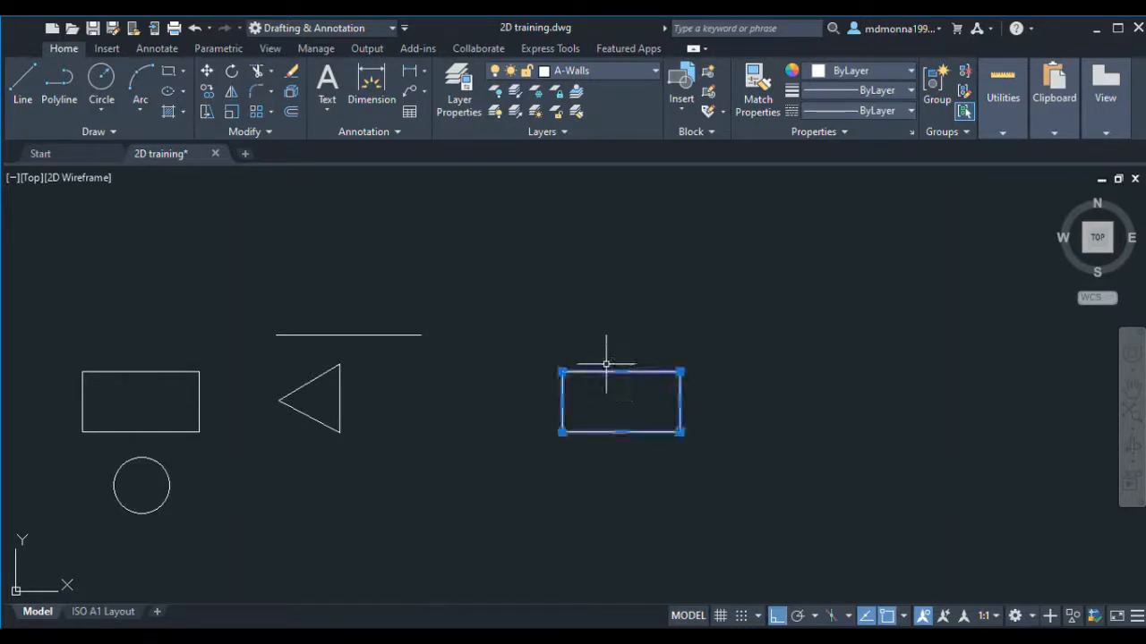
pyautogui.click(230, 112)
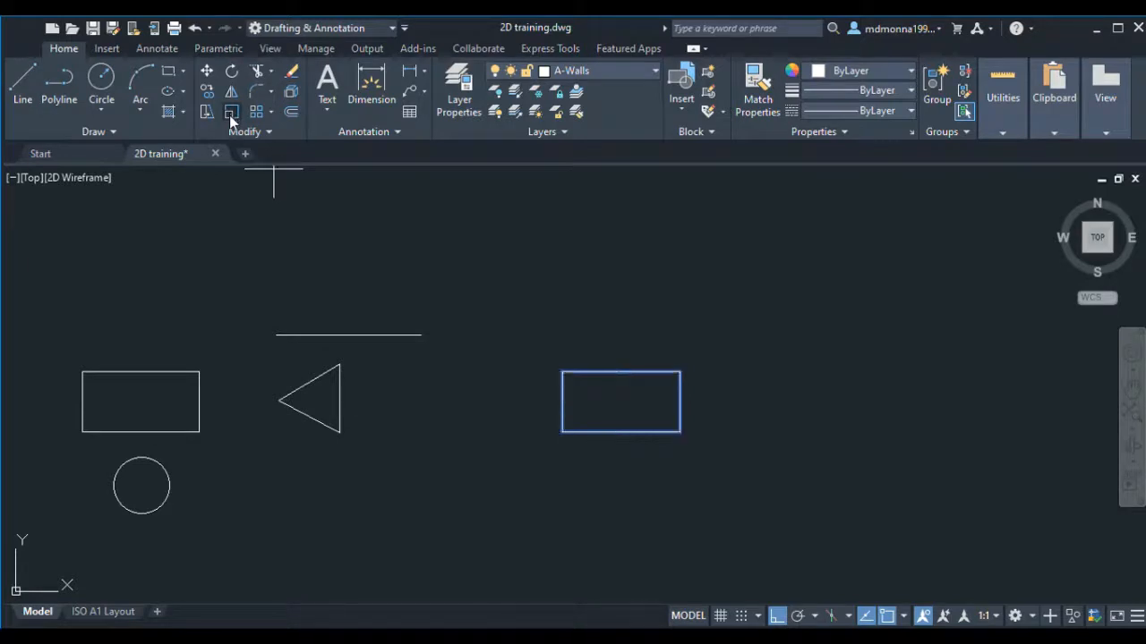
pyautogui.click(680, 371)
pyautogui.scroll(4, 620, 396)
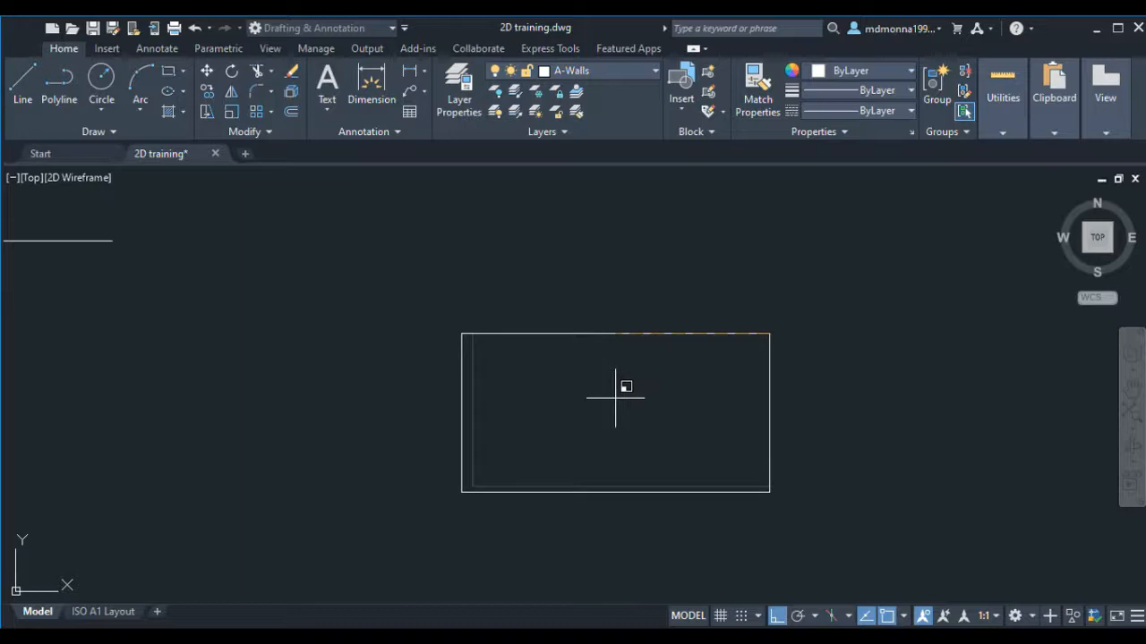
pyautogui.press('Return')
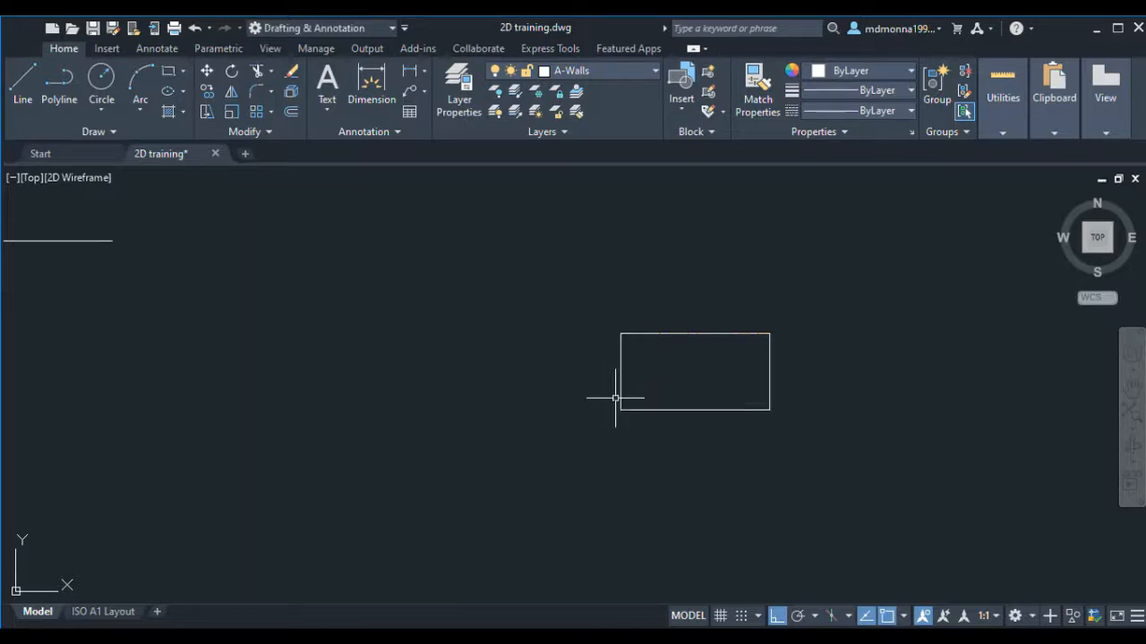
pyautogui.scroll(4, 728, 336)
pyautogui.scroll(-8, 651, 387)
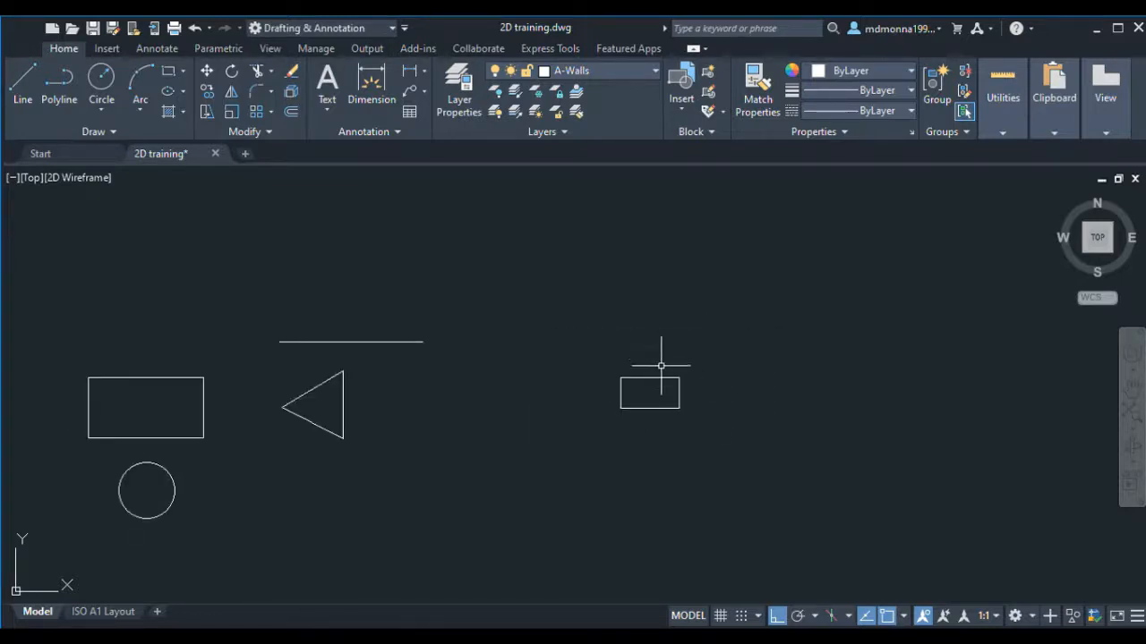
pyautogui.hotkey('ctrl', 'z')
pyautogui.hotkey('ctrl', 'z')
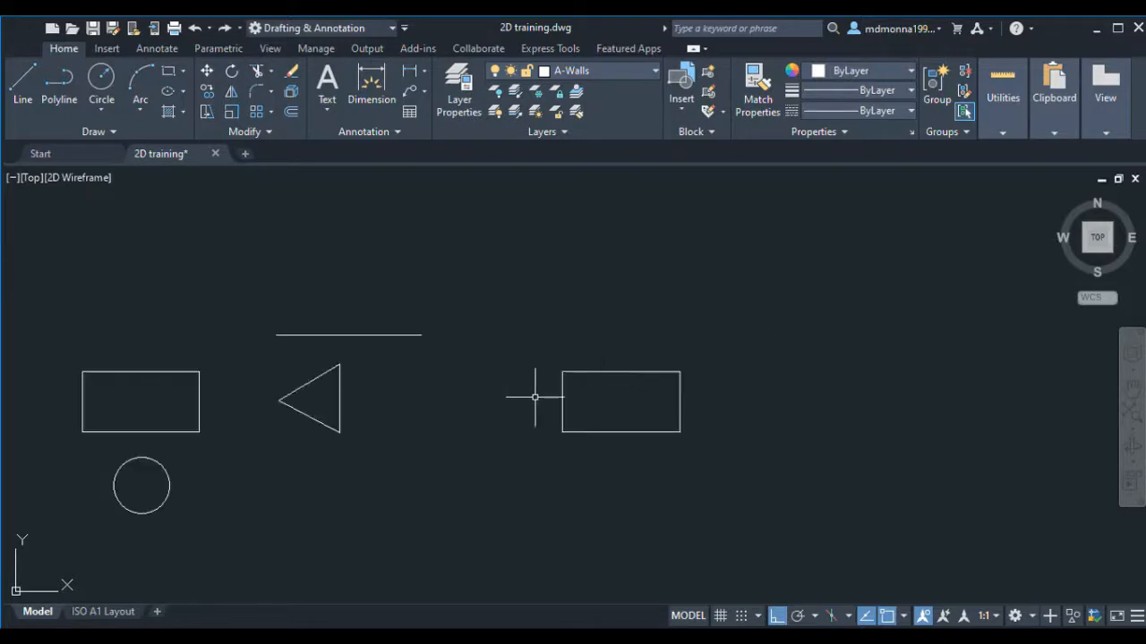
pyautogui.scroll(-2, 529, 396)
pyautogui.scroll(-2, 562, 387)
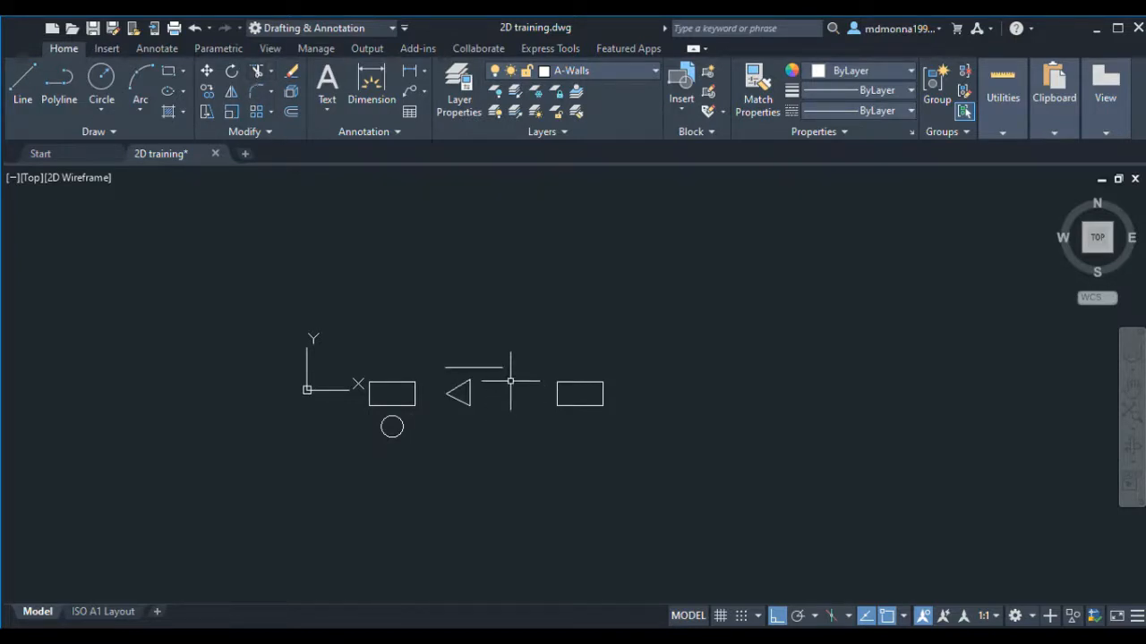
pyautogui.scroll(4, 469, 387)
pyautogui.scroll(-4, 492, 409)
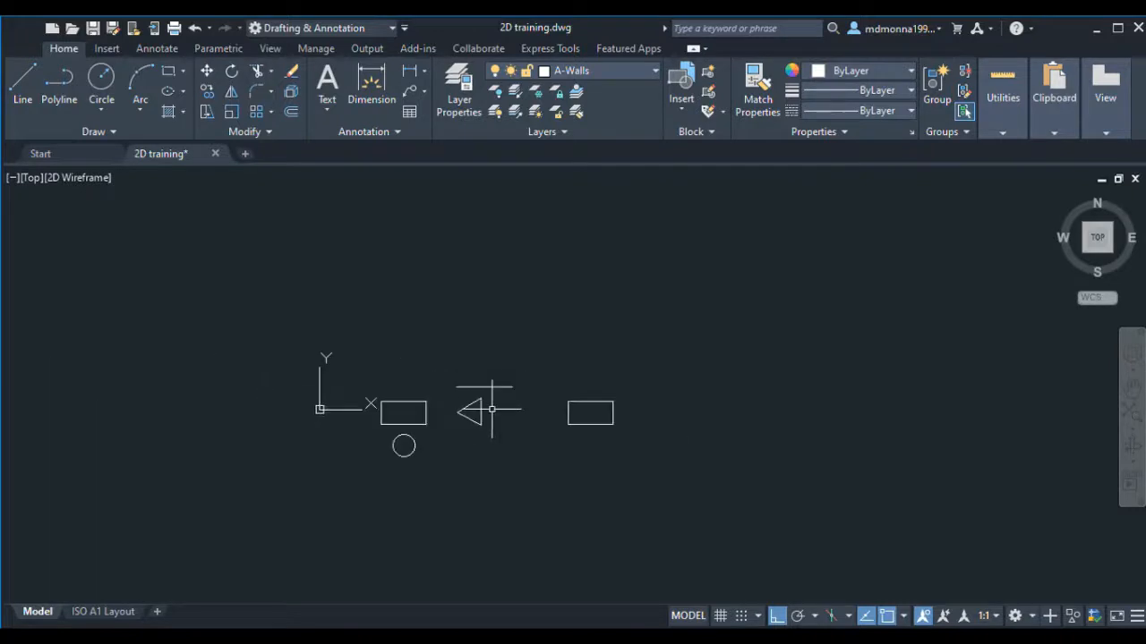
pyautogui.scroll(2, 491, 409)
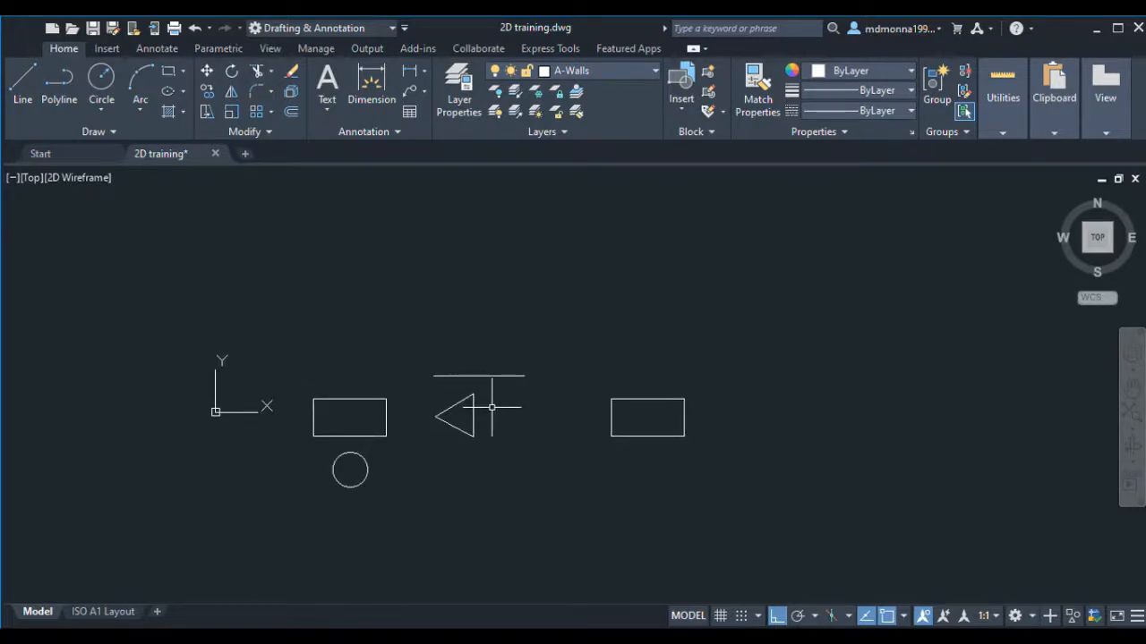
pyautogui.scroll(2, 494, 382)
pyautogui.scroll(-2, 495, 383)
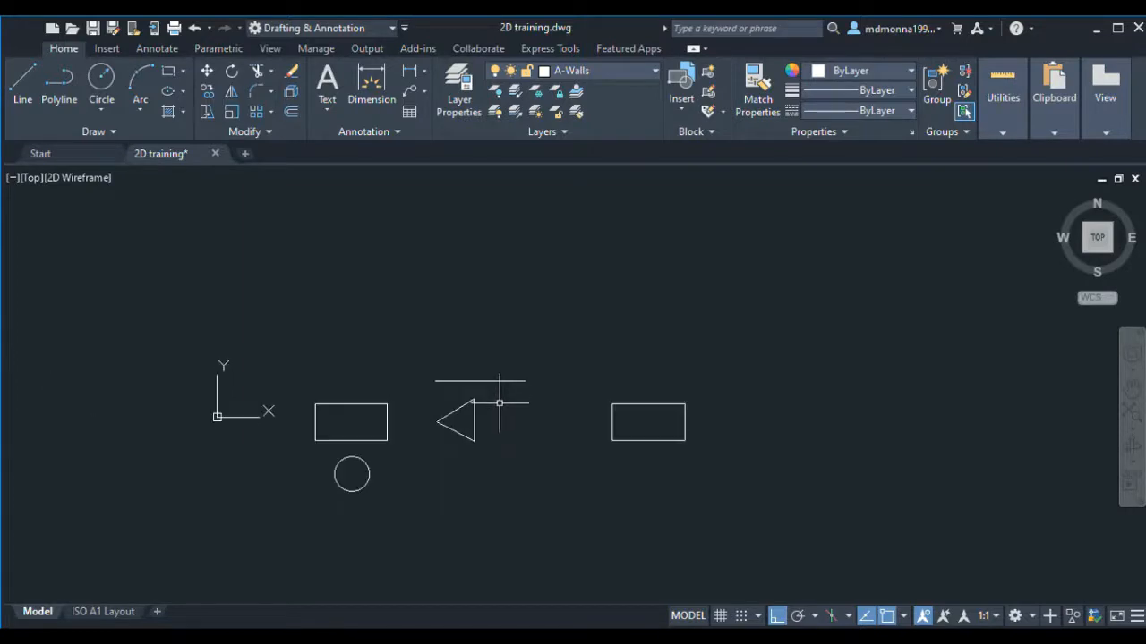
# Draw a horizontal line above the original rectangle and a vertical line crossing it near its middle
pyautogui.scroll(2, 376, 370)
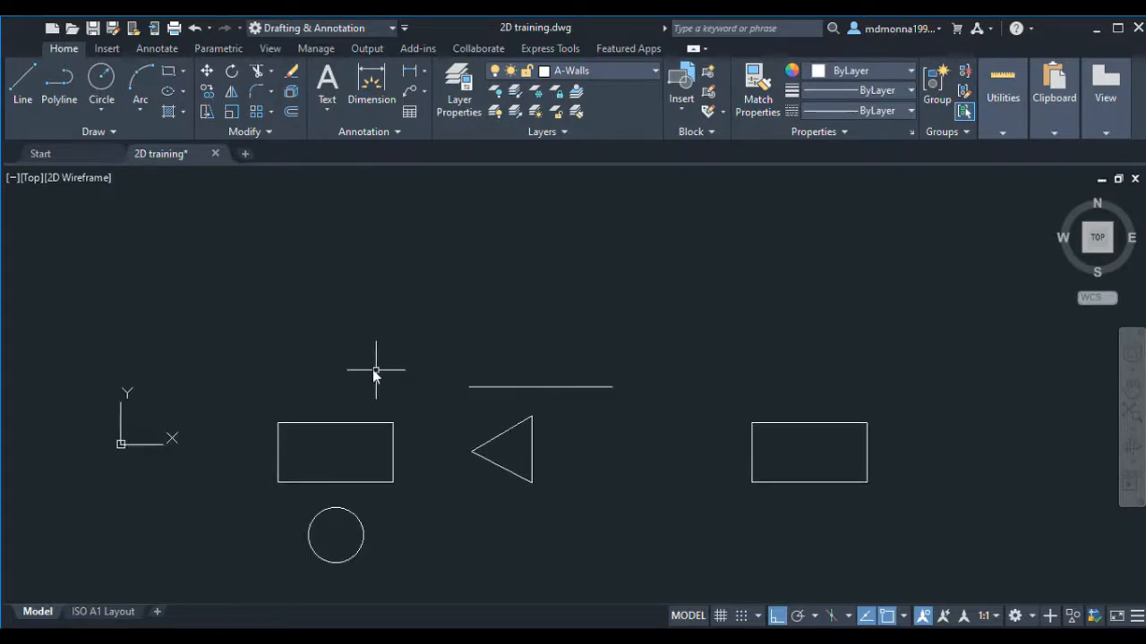
pyautogui.click(272, 213)
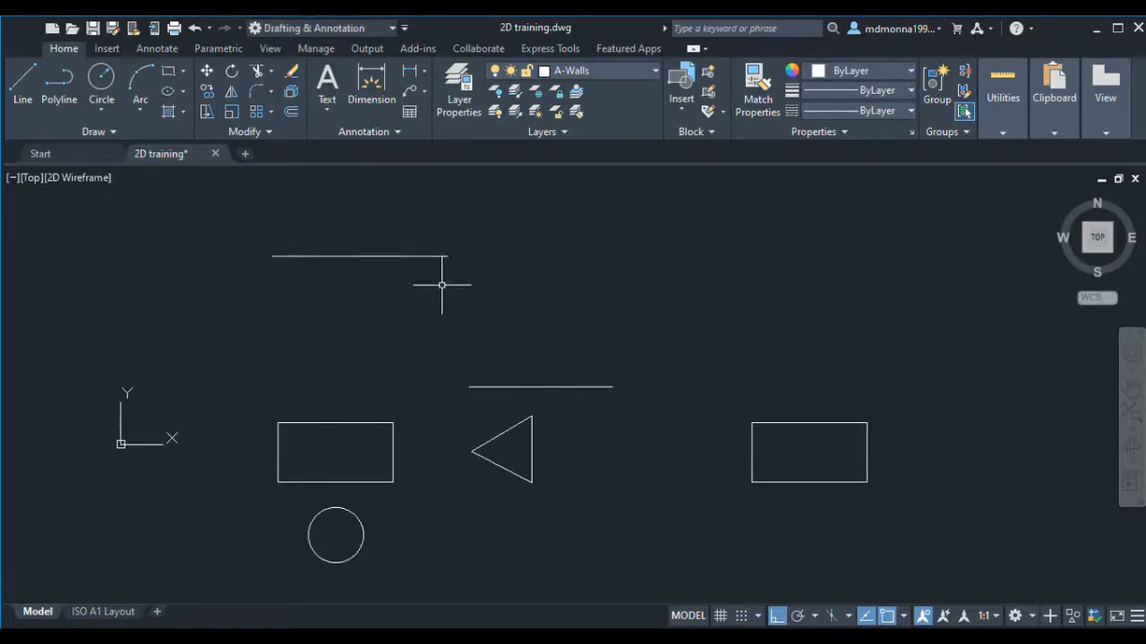
pyautogui.click(355, 199)
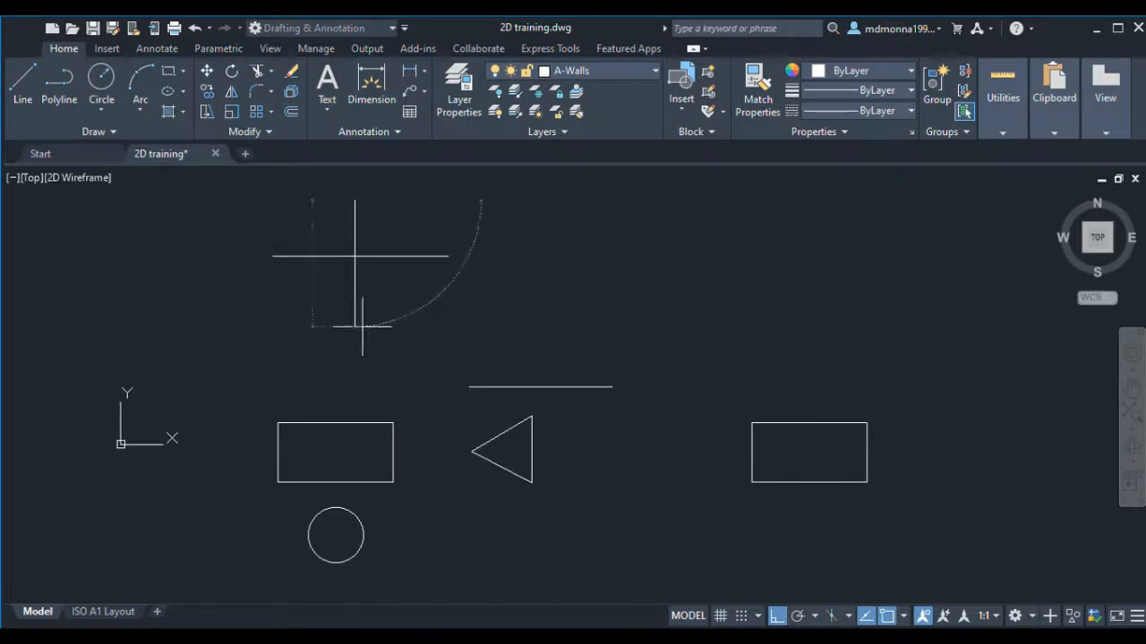
pyautogui.click(355, 326)
pyautogui.press('Escape')
pyautogui.scroll(2, 373, 210)
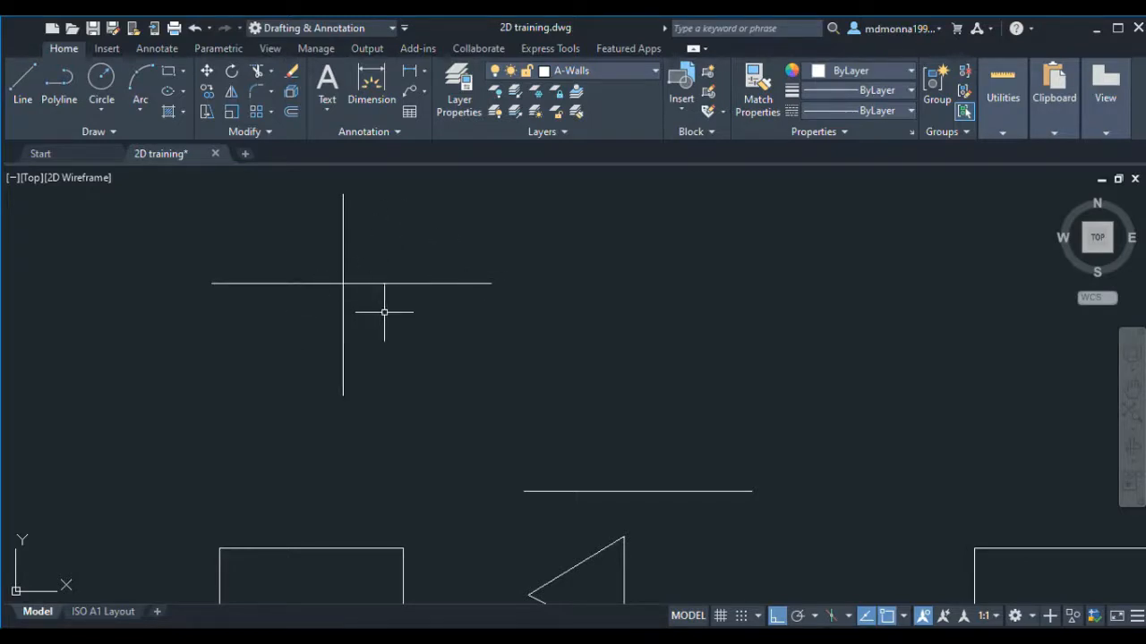
pyautogui.scroll(-2, 309, 261)
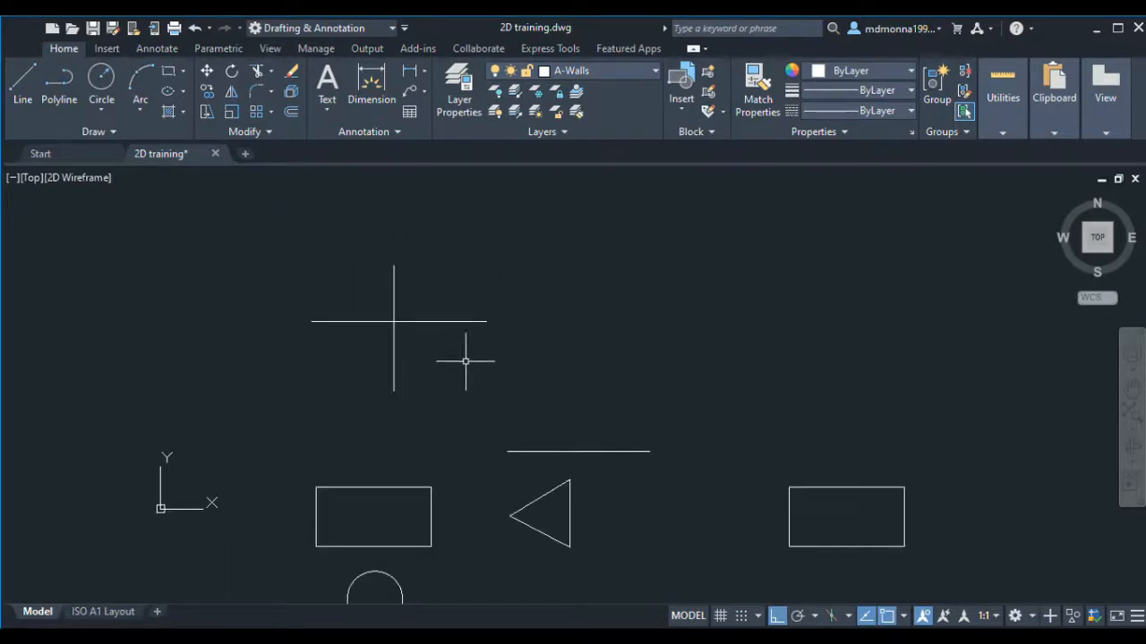
# Trim the crossing lines at their intersection so only the left half of the horizontal line remains, and undo the trimming
pyautogui.click(466, 362)
pyautogui.click(355, 296)
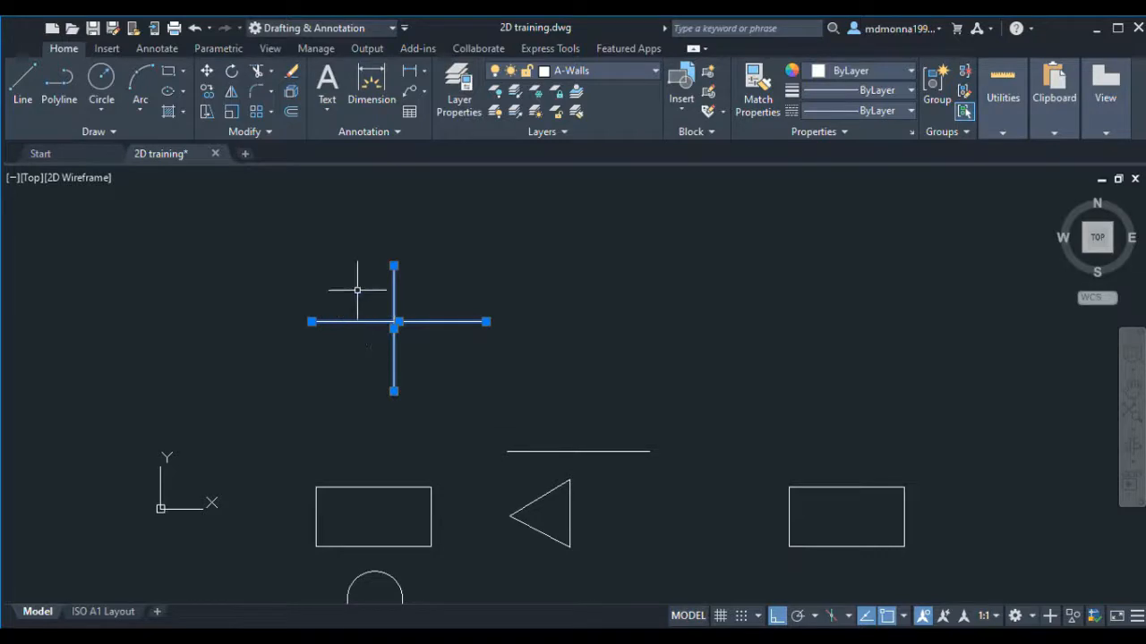
pyautogui.click(257, 70)
pyautogui.click(395, 281)
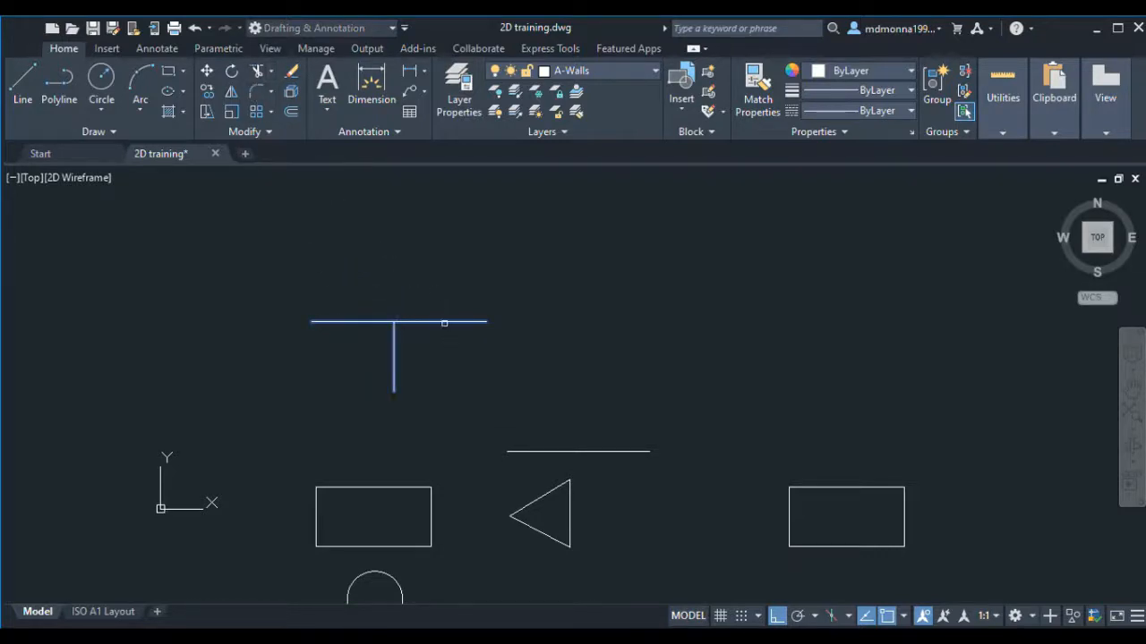
pyautogui.click(396, 344)
pyautogui.press('Escape')
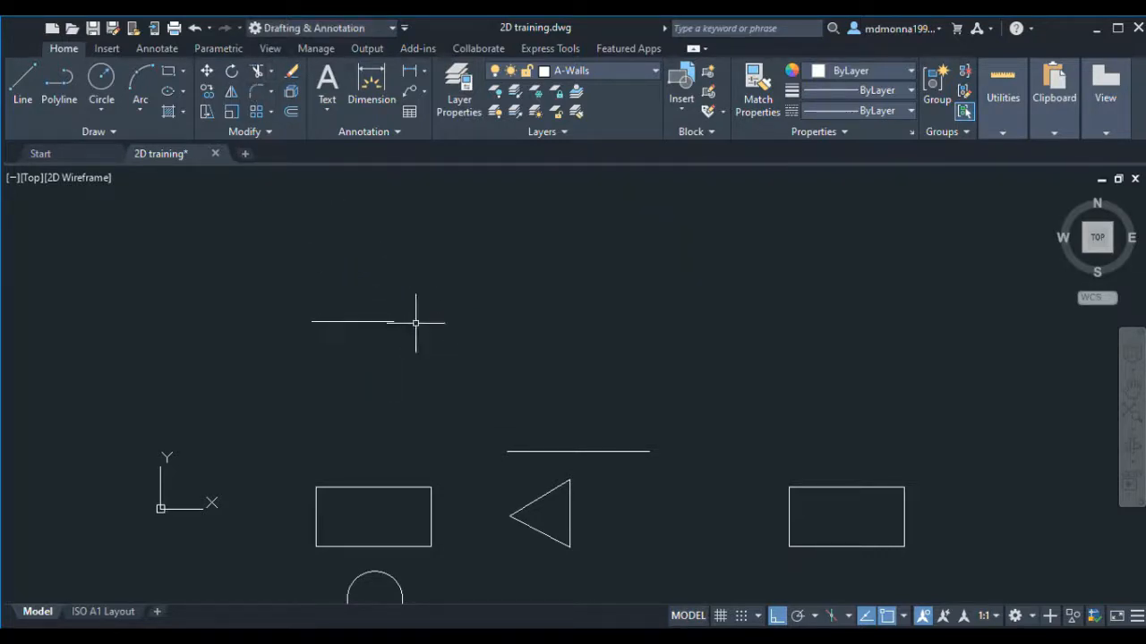
pyautogui.hotkey('ctrl', 'z')
pyautogui.hotkey('ctrl', 'z')
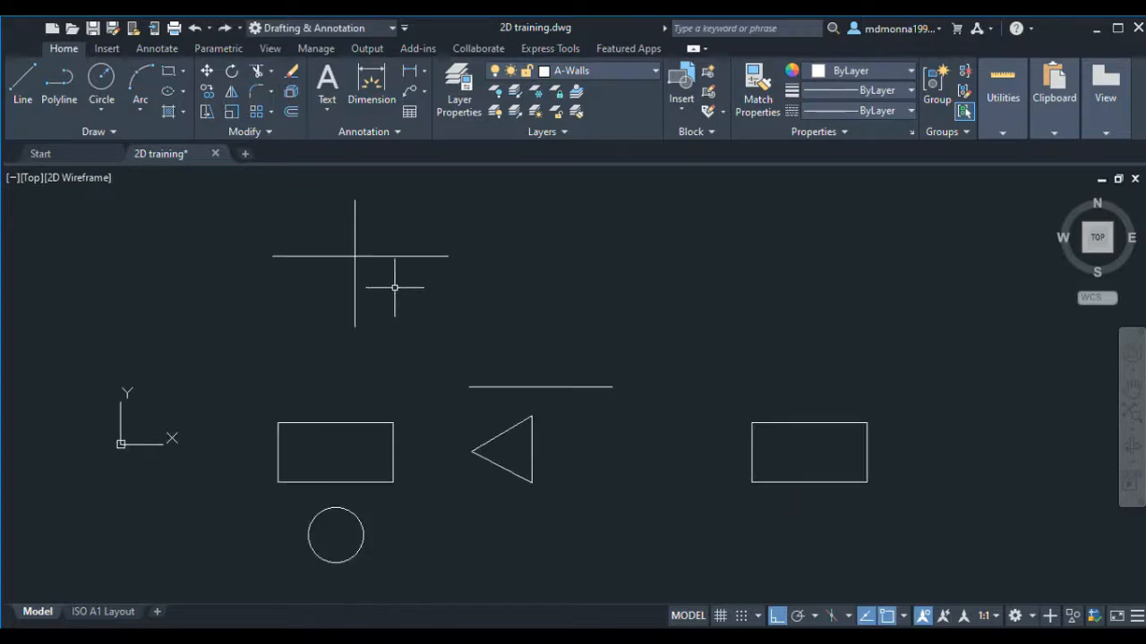
# Trim the horizontal line's right half and the vertical line's upper half, and undo back to the horizontal line alone
pyautogui.click(407, 291)
pyautogui.click(305, 223)
pyautogui.press('Escape')
pyautogui.click(414, 295)
pyautogui.click(324, 239)
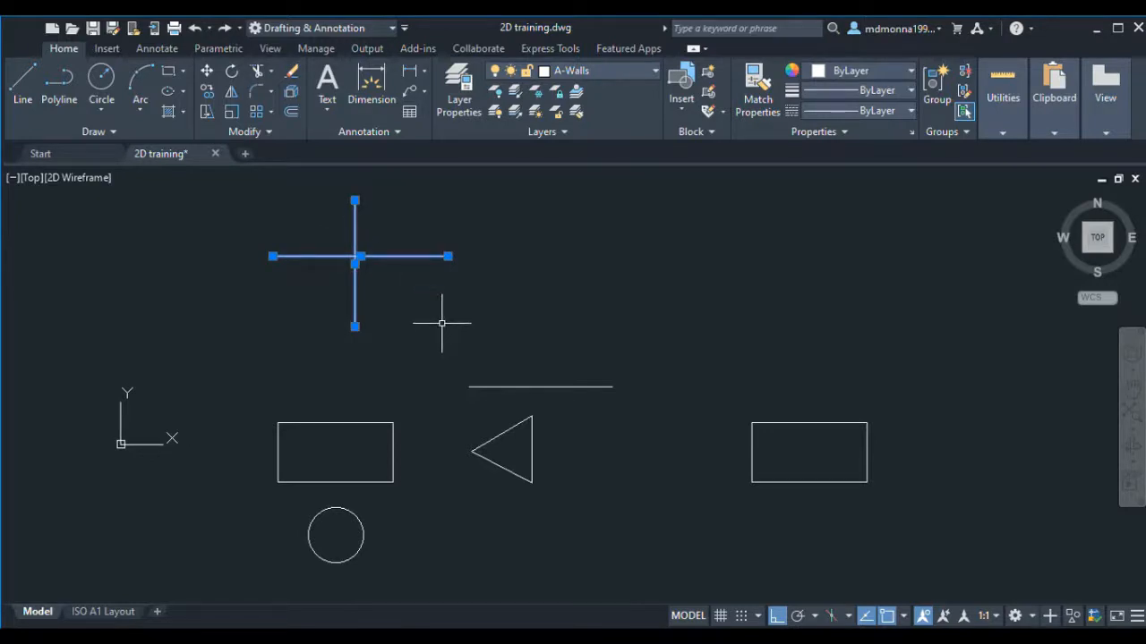
pyautogui.press('Return')
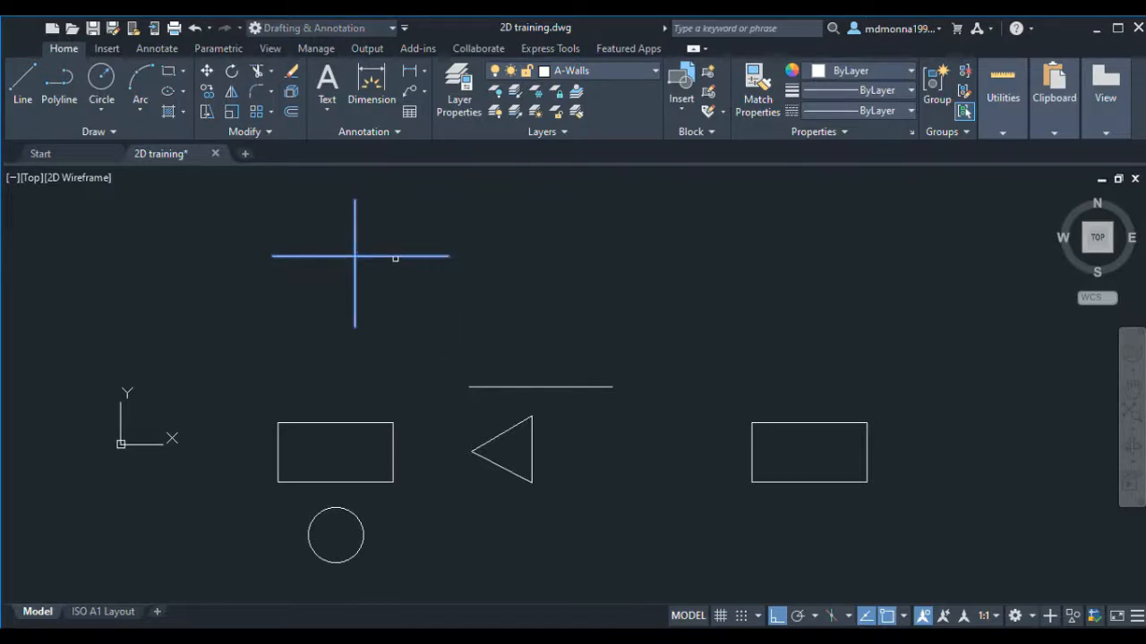
pyautogui.click(399, 256)
pyautogui.click(354, 225)
pyautogui.press('Escape')
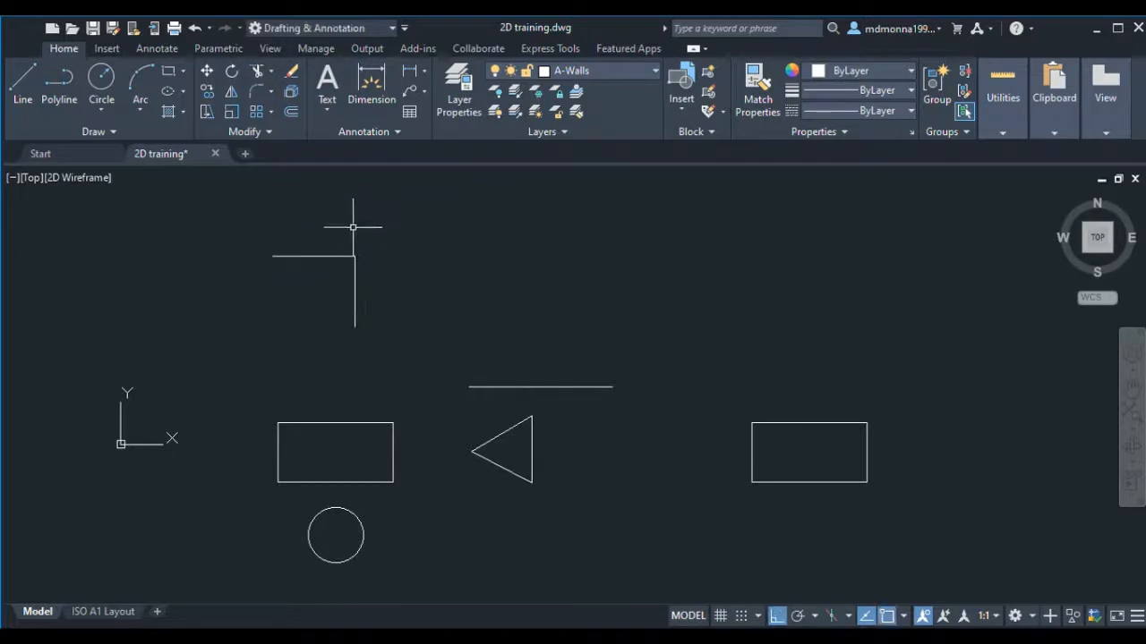
pyautogui.hotkey('ctrl', 'z')
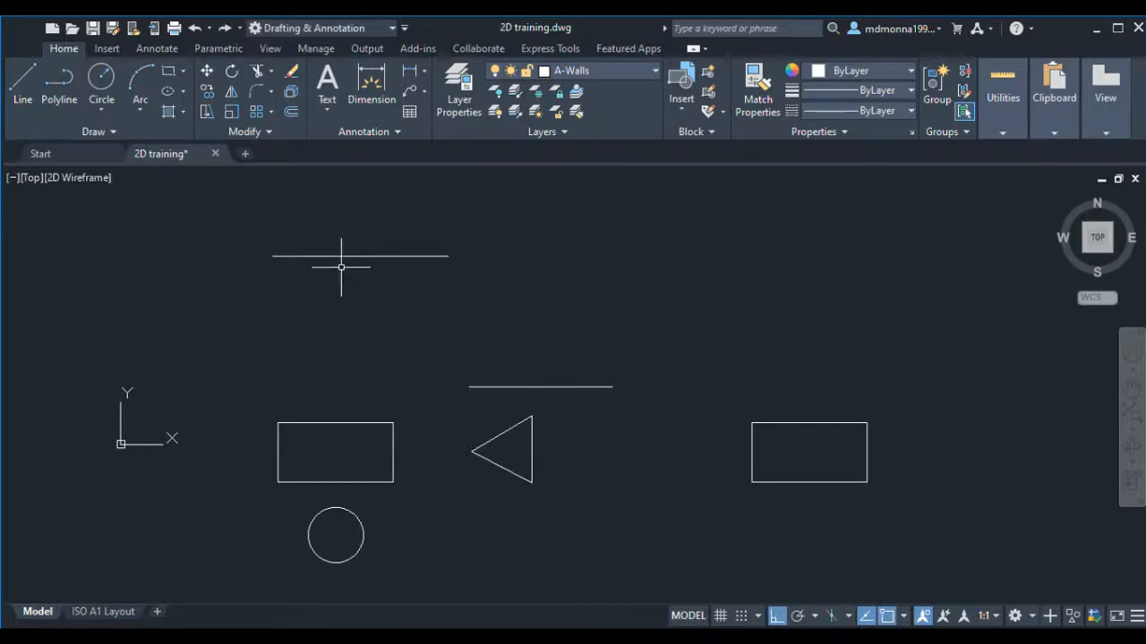
# Draw a new vertical line crossing the upper horizontal line near its midpoint
pyautogui.scroll(-2, 402, 378)
pyautogui.scroll(2, 375, 260)
pyautogui.scroll(2, 375, 263)
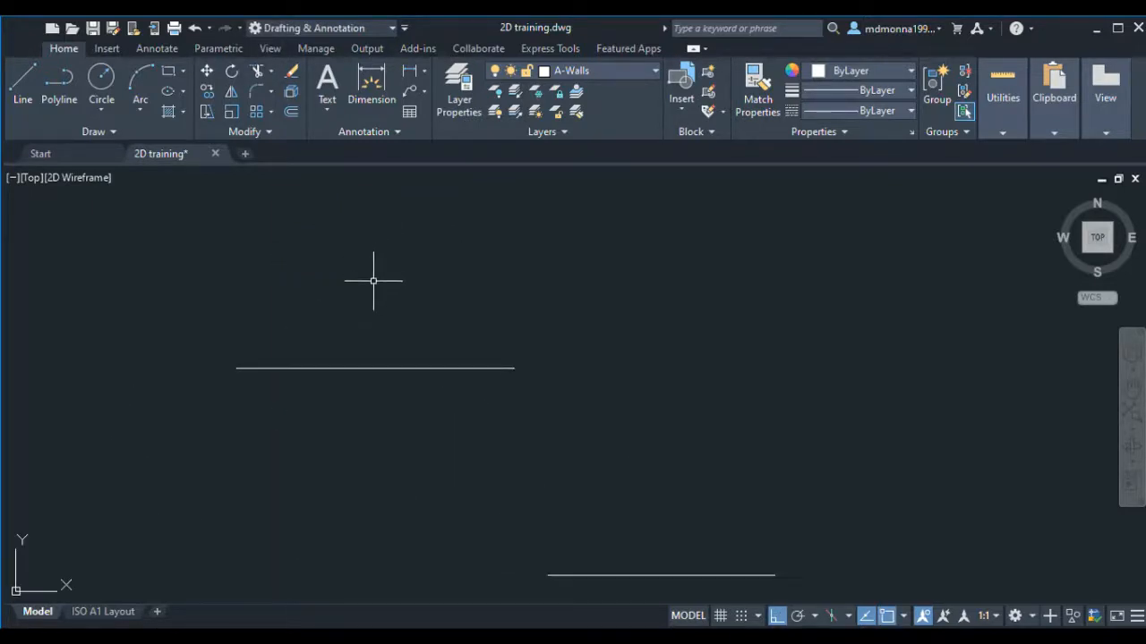
pyautogui.press('l')
pyautogui.press('Return')
pyautogui.click(373, 280)
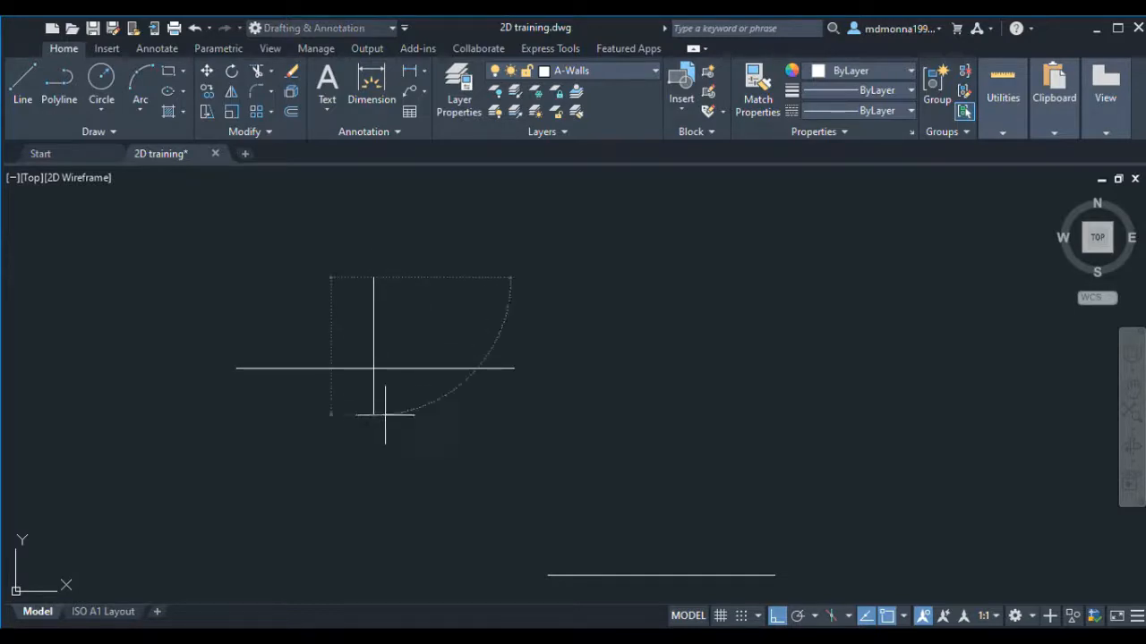
pyautogui.click(392, 449)
pyautogui.press('Return')
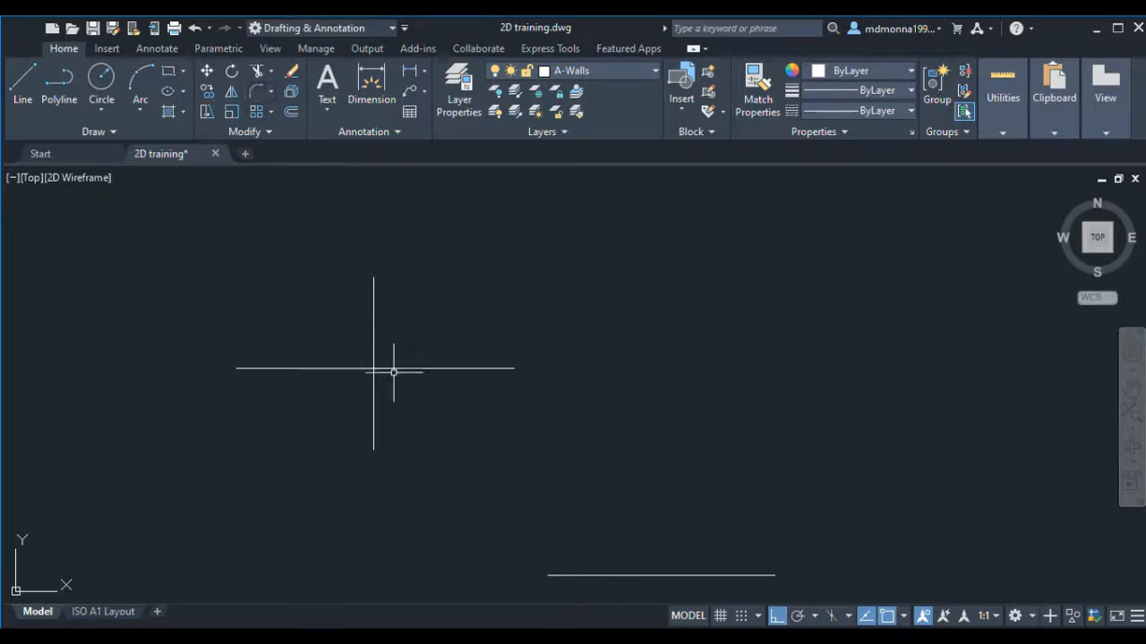
# Fillet the upper part of the vertical line with the right part of the horizontal line, and undo the fillet
pyautogui.scroll(2, 394, 376)
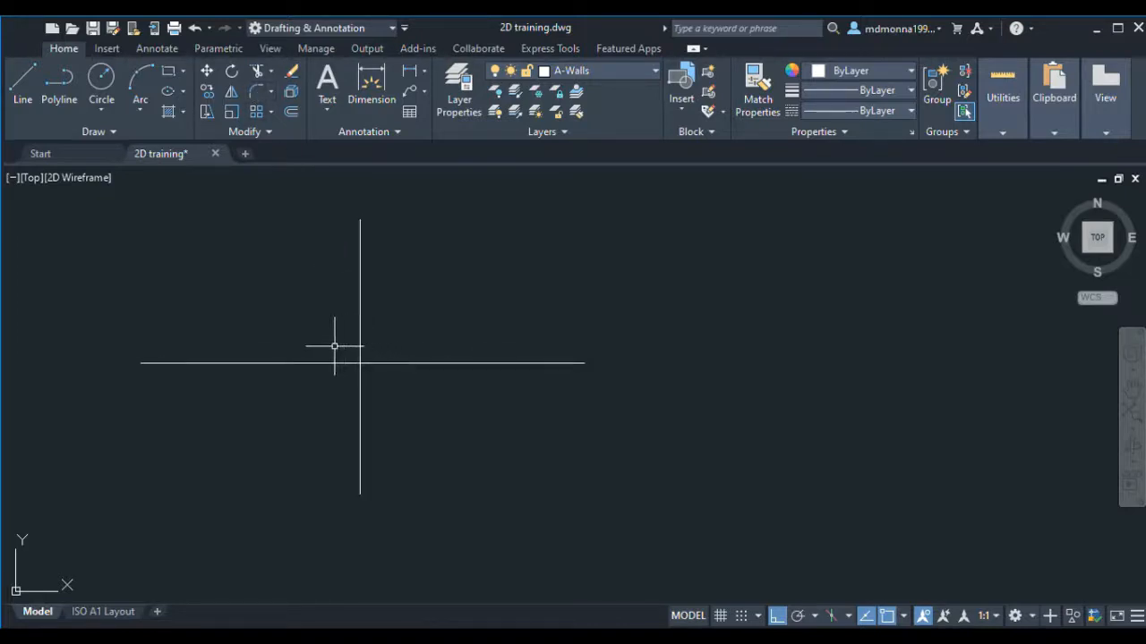
pyautogui.moveTo(366, 370); pyautogui.dragTo(369, 375, button='middle')
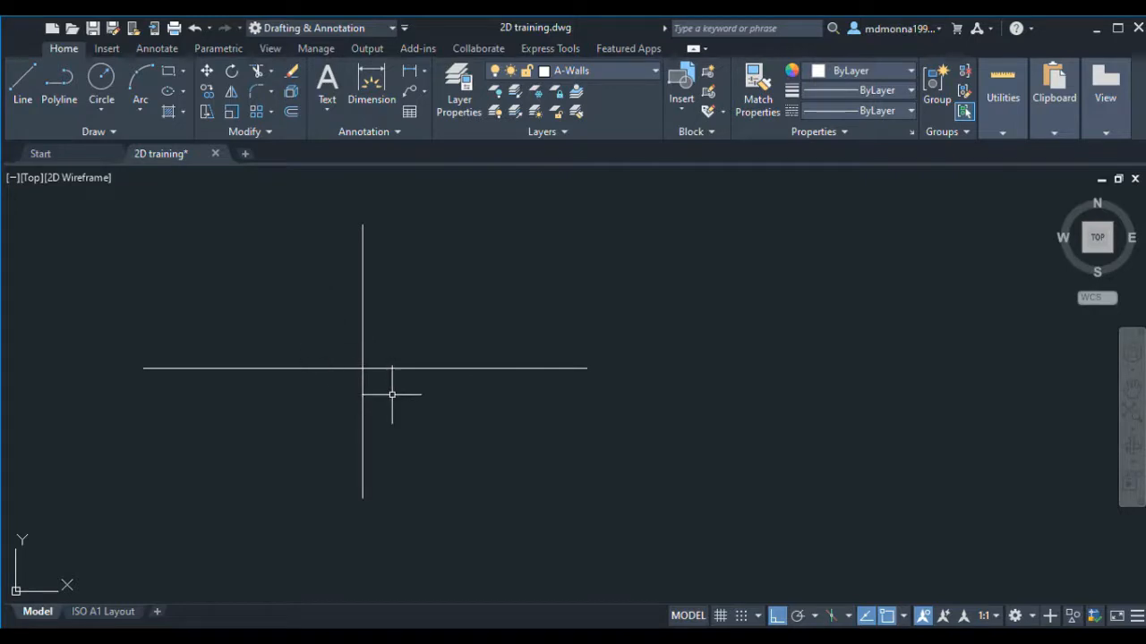
pyautogui.click(251, 90)
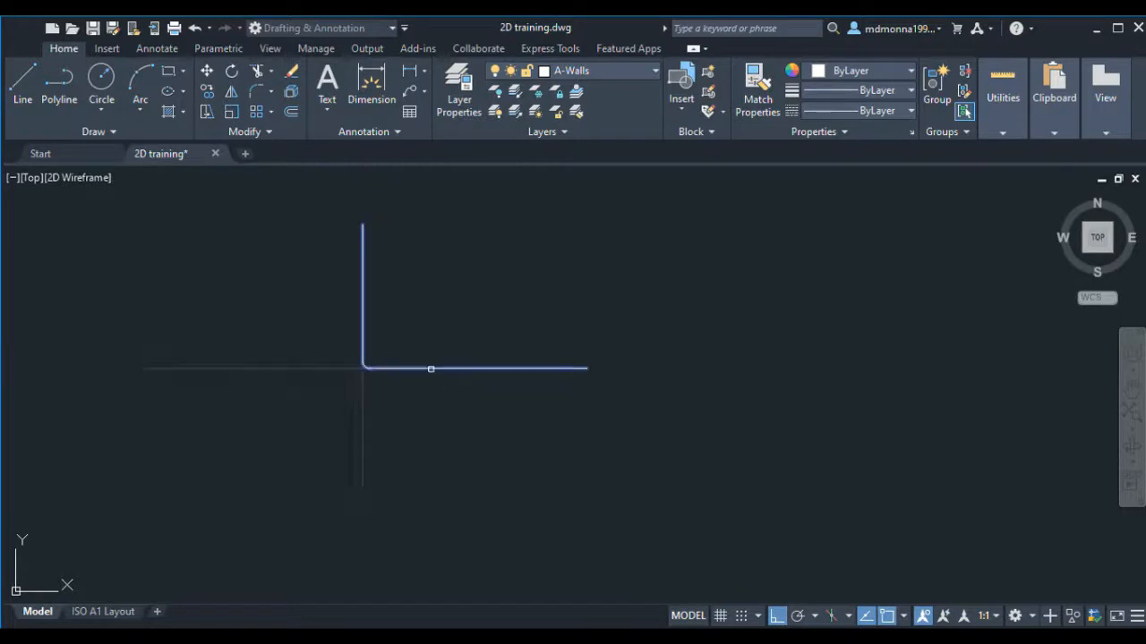
pyautogui.click(432, 367)
pyautogui.scroll(3, 376, 372)
pyautogui.scroll(-3, 412, 386)
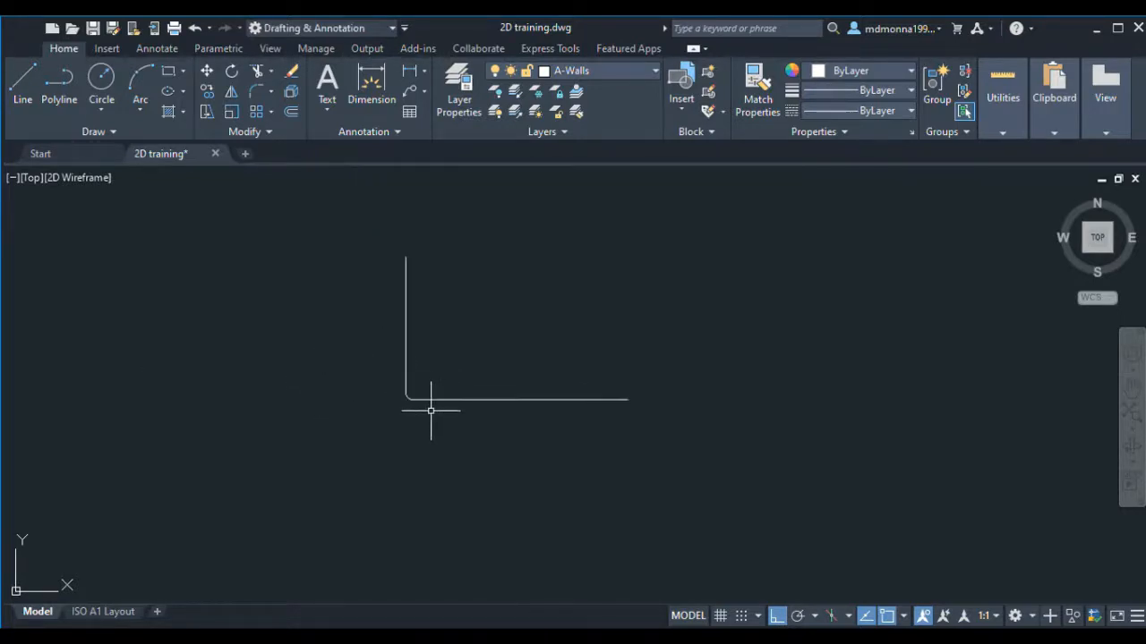
pyautogui.hotkey('ctrl', 'z')
# Fillet the vertical line's upper part with the horizontal line's right part into a square corner, and undo the fillet
pyautogui.scroll(3, 339, 359)
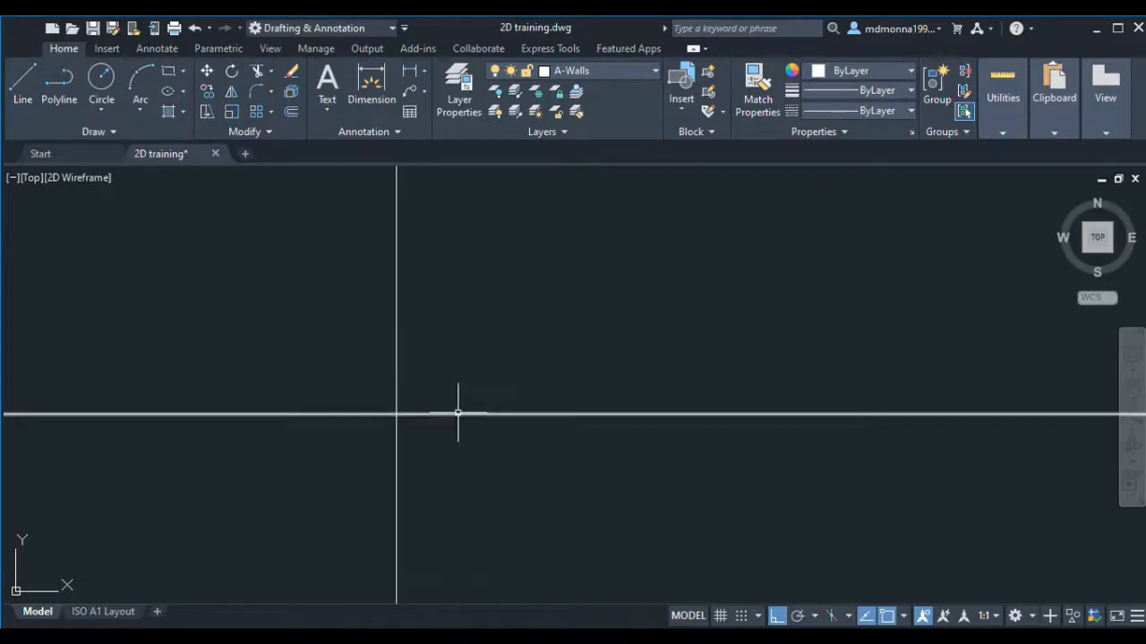
pyautogui.scroll(-1, 428, 414)
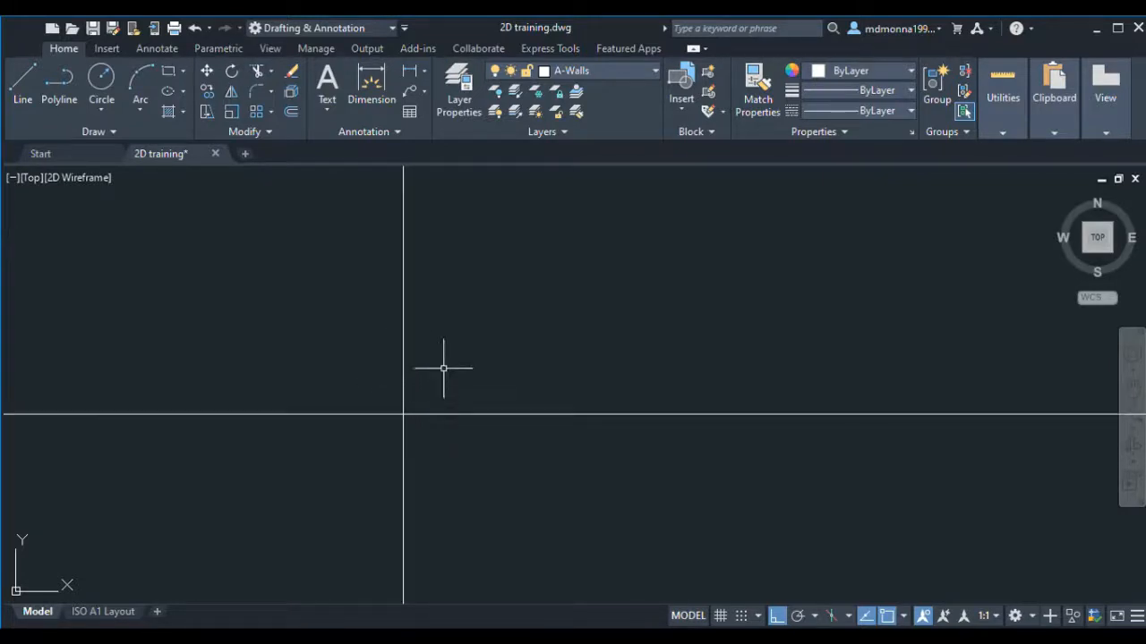
pyautogui.click(256, 101)
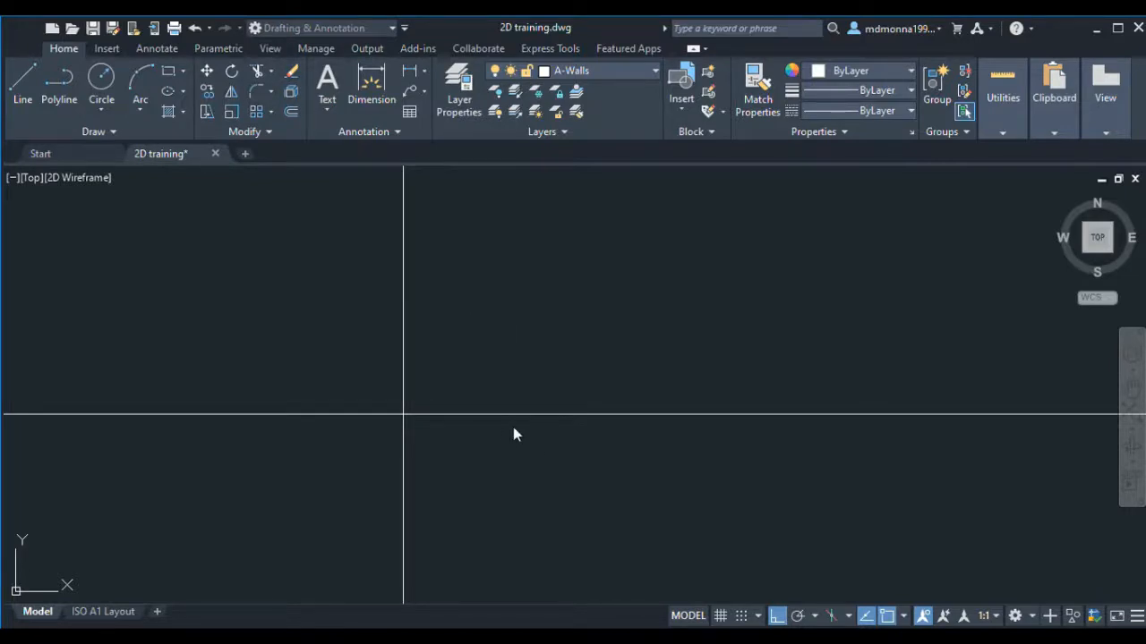
pyautogui.click(402, 394)
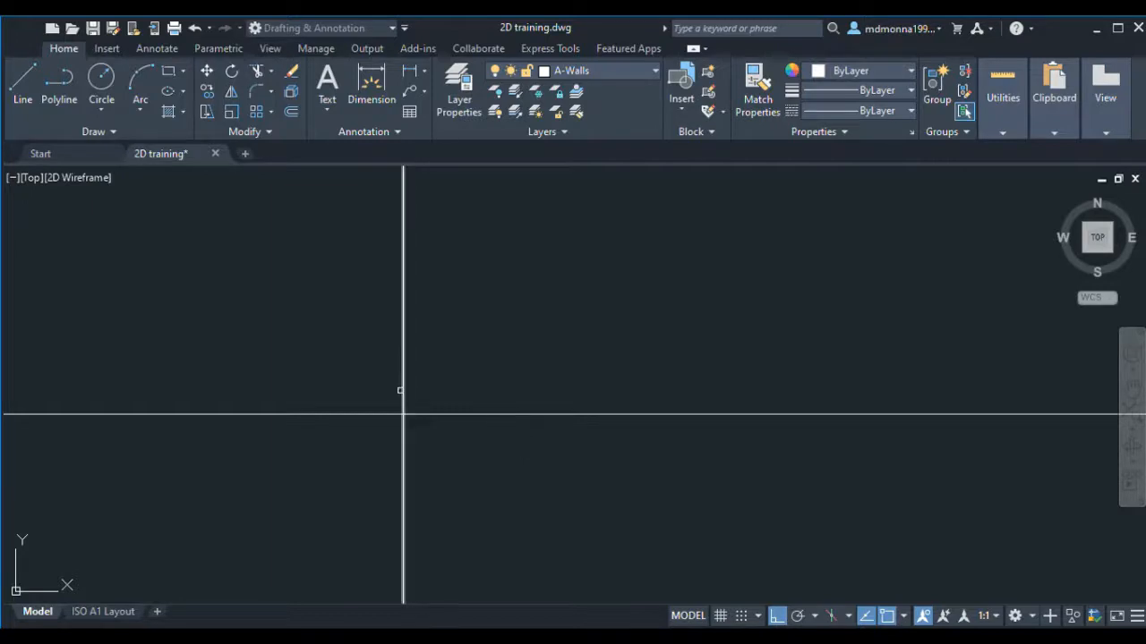
pyautogui.click(428, 415)
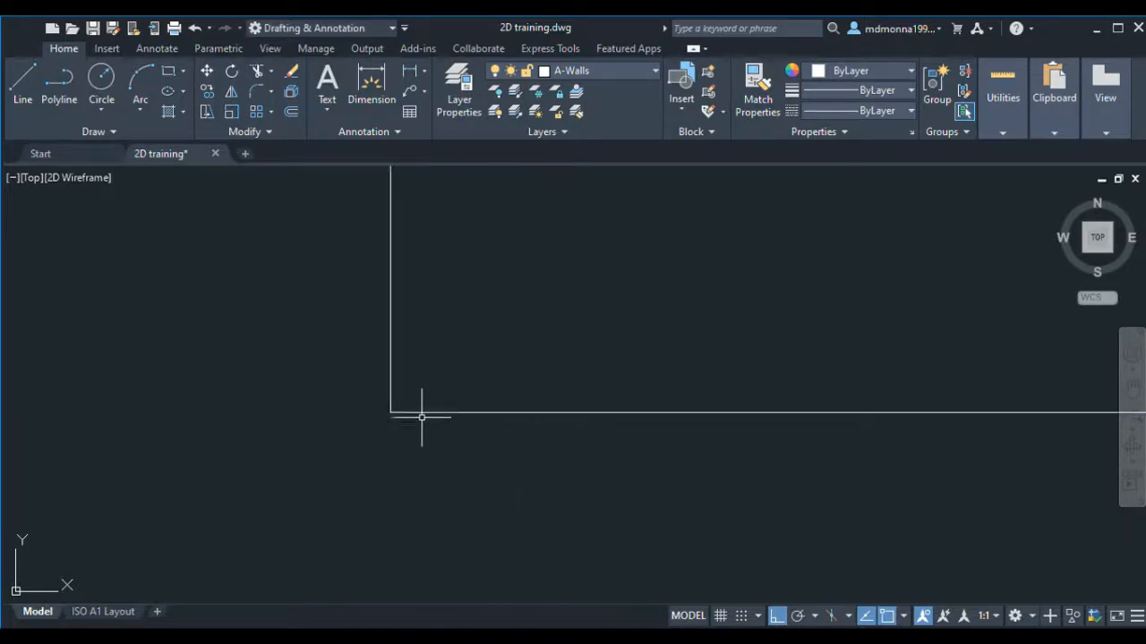
pyautogui.scroll(-3, 384, 448)
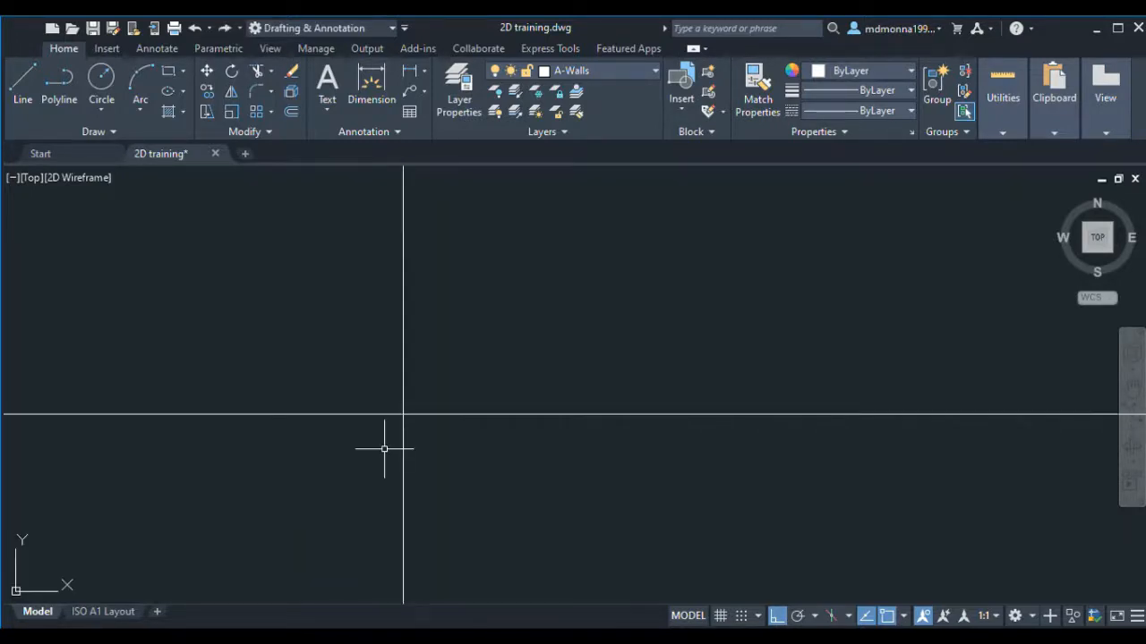
# Fillet the same two crossing lines with a rounded corner between the upper and right parts, and undo the fillet
pyautogui.click(252, 92)
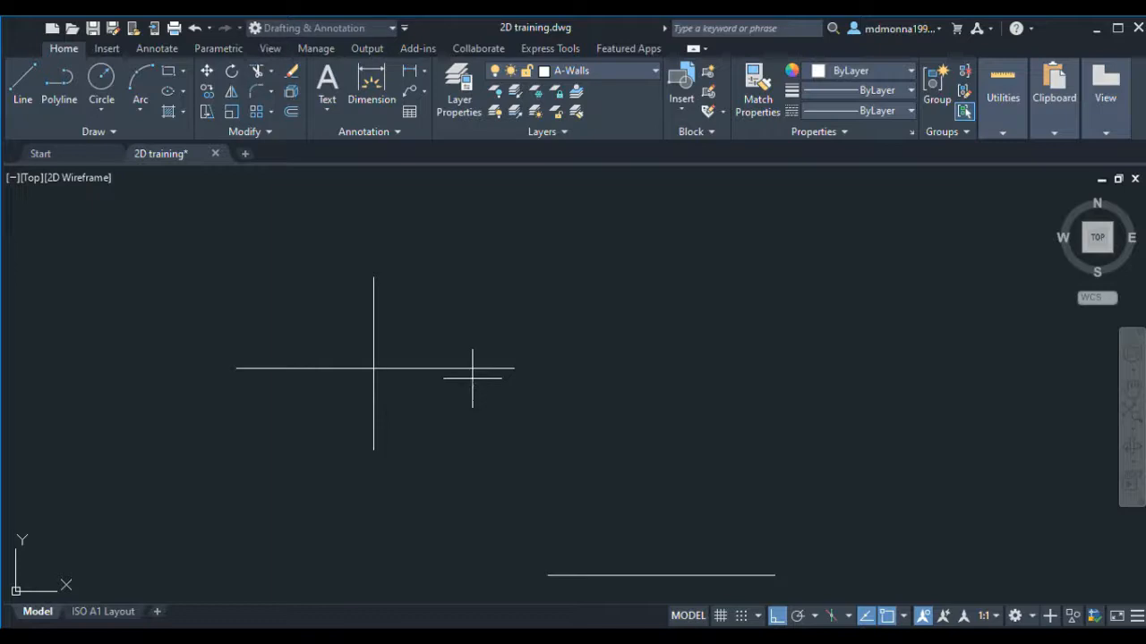
pyautogui.scroll(4, 384, 360)
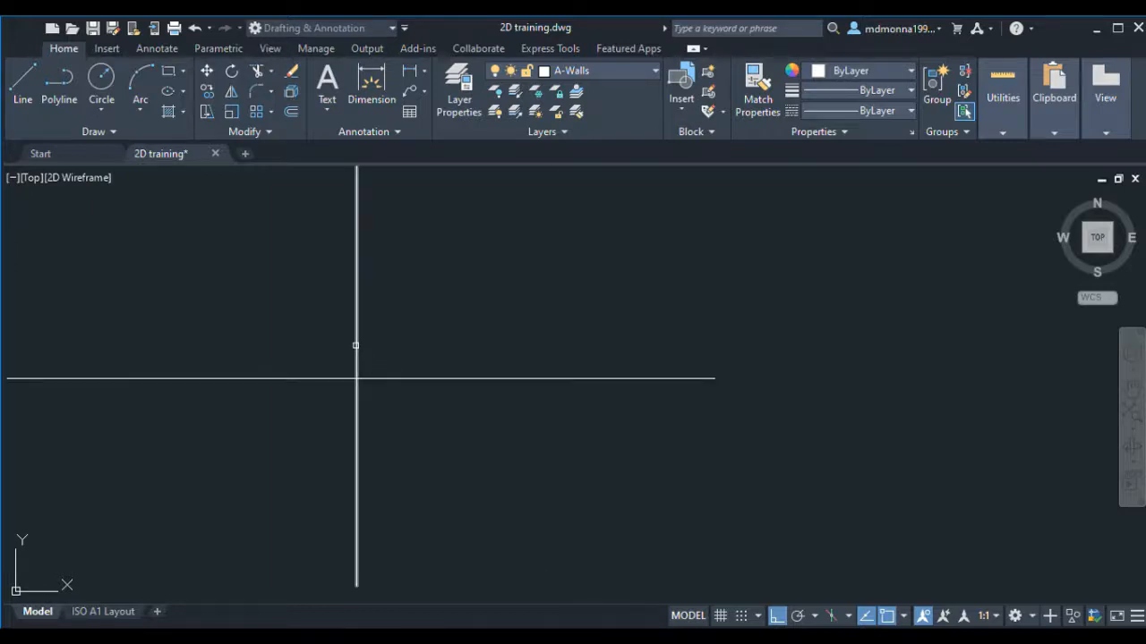
pyautogui.click(355, 345)
pyautogui.click(386, 378)
pyautogui.scroll(5, 352, 362)
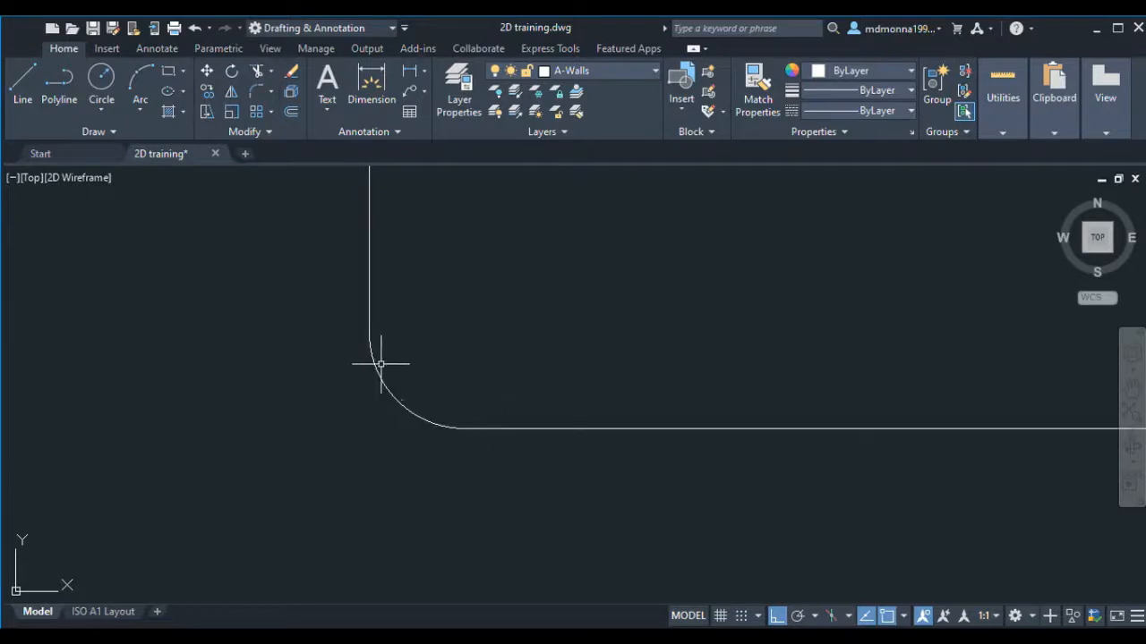
pyautogui.scroll(-4, 374, 392)
pyautogui.hotkey('ctrl', 'z')
pyautogui.hotkey('ctrl', 'z')
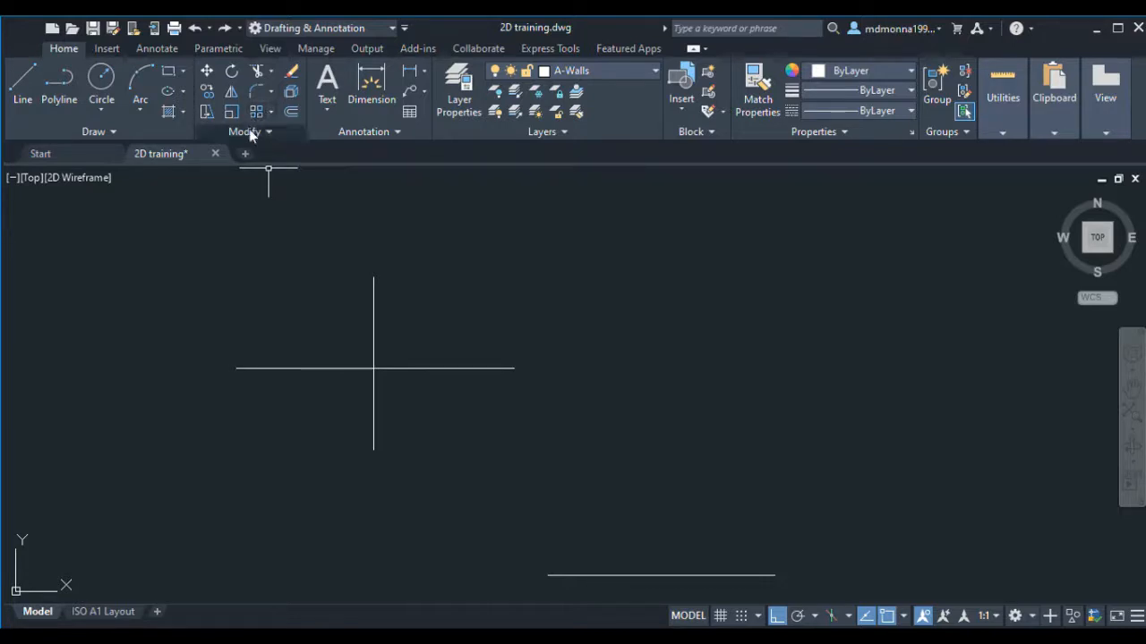
# Copy the circle below the rectangle from its center to five positions in a horizontal row to its right
pyautogui.scroll(-2, 287, 215)
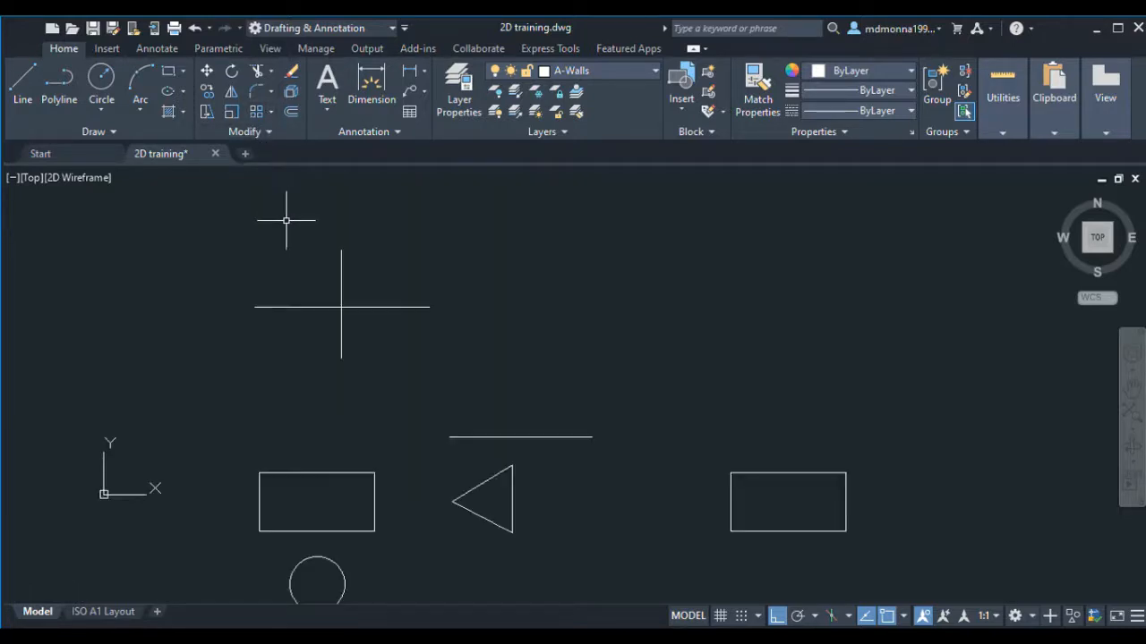
pyautogui.scroll(-4, 289, 234)
pyautogui.scroll(6, 358, 367)
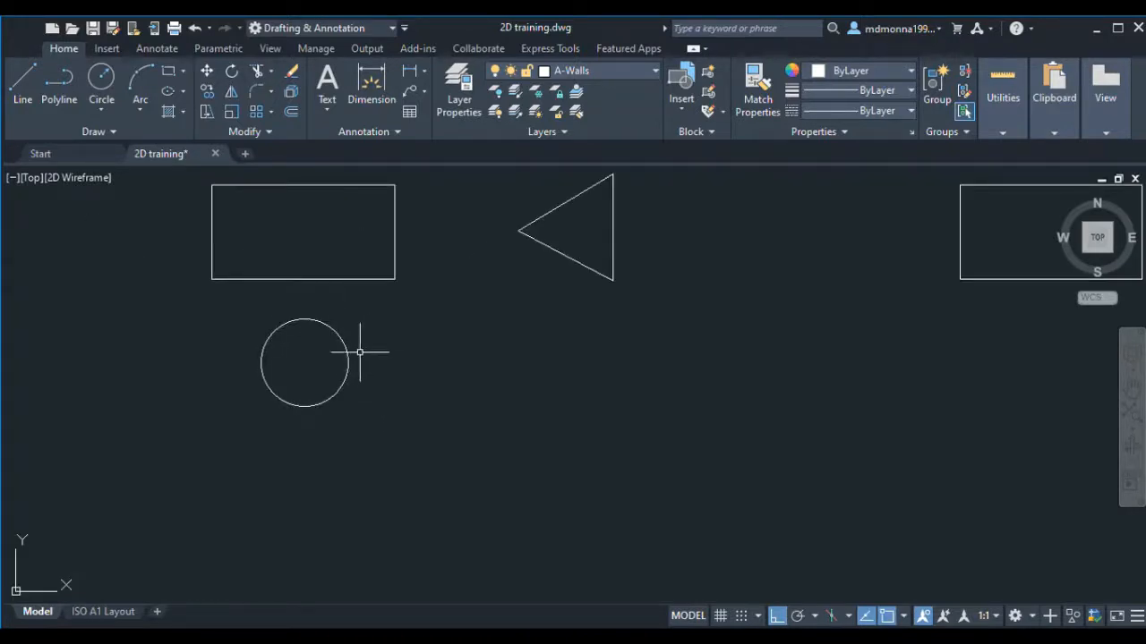
pyautogui.click(377, 400)
pyautogui.click(319, 358)
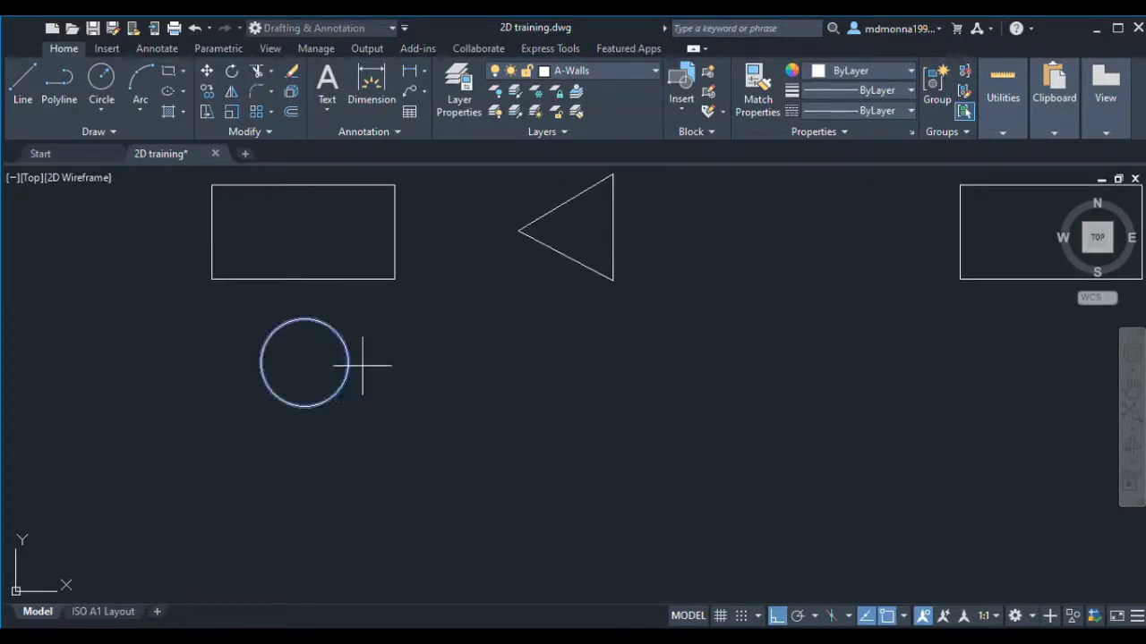
pyautogui.click(305, 363)
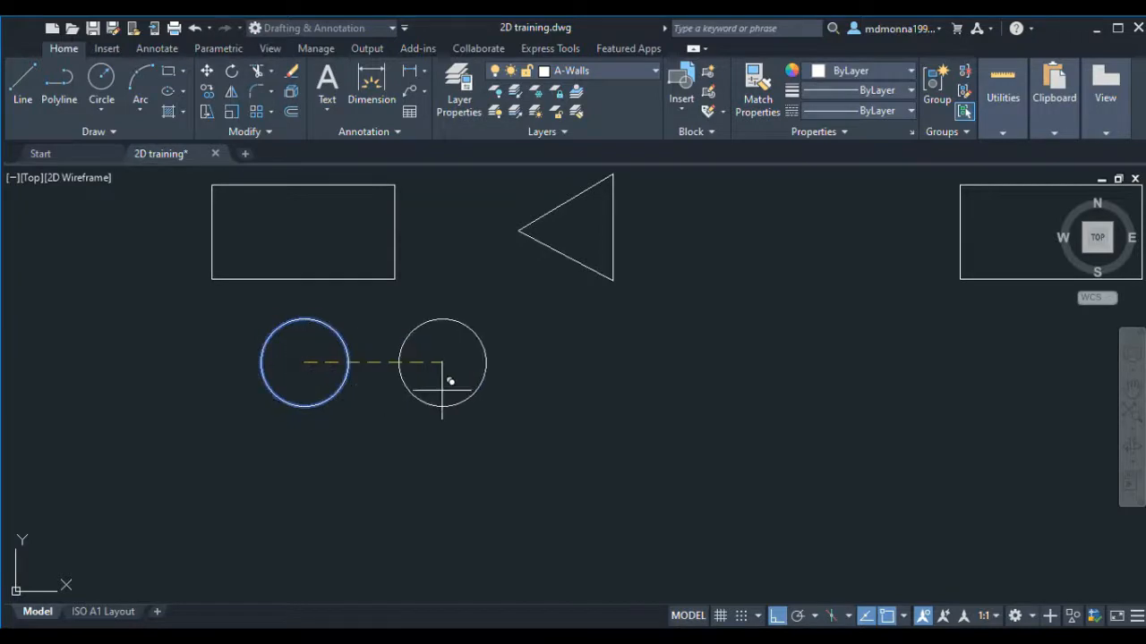
pyautogui.click(442, 391)
pyautogui.click(581, 410)
pyautogui.click(726, 391)
pyautogui.click(851, 379)
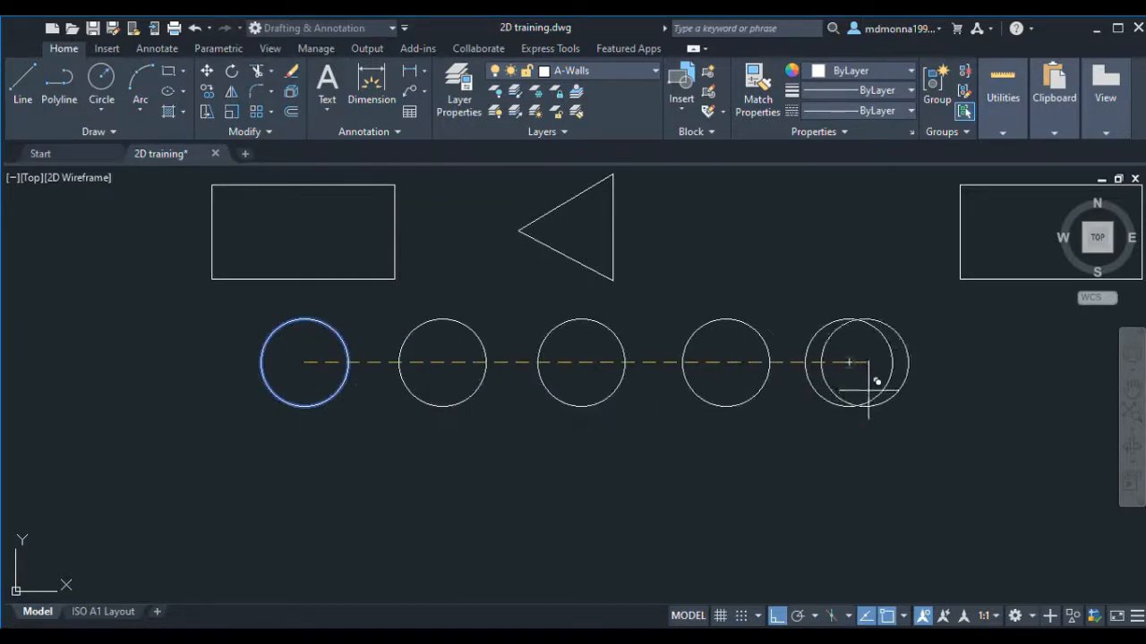
pyautogui.scroll(-4, 542, 411)
pyautogui.click(721, 395)
pyautogui.scroll(2, 751, 388)
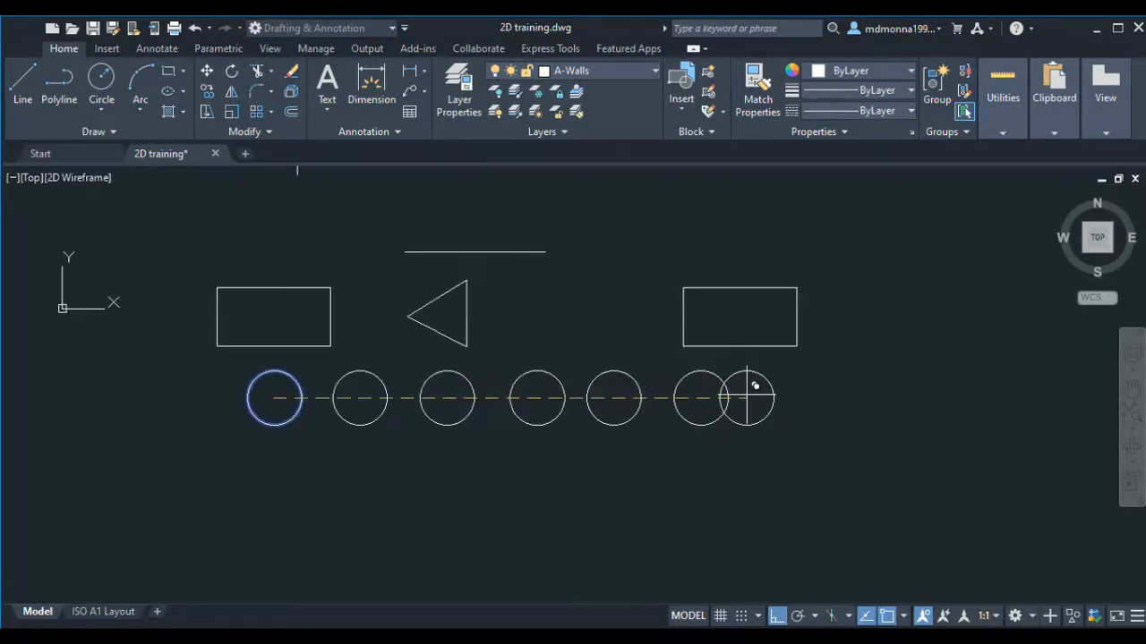
pyautogui.press('Return')
# Delete the five circle copies, keeping only the original circle below the rectangle
pyautogui.scroll(-2, 458, 430)
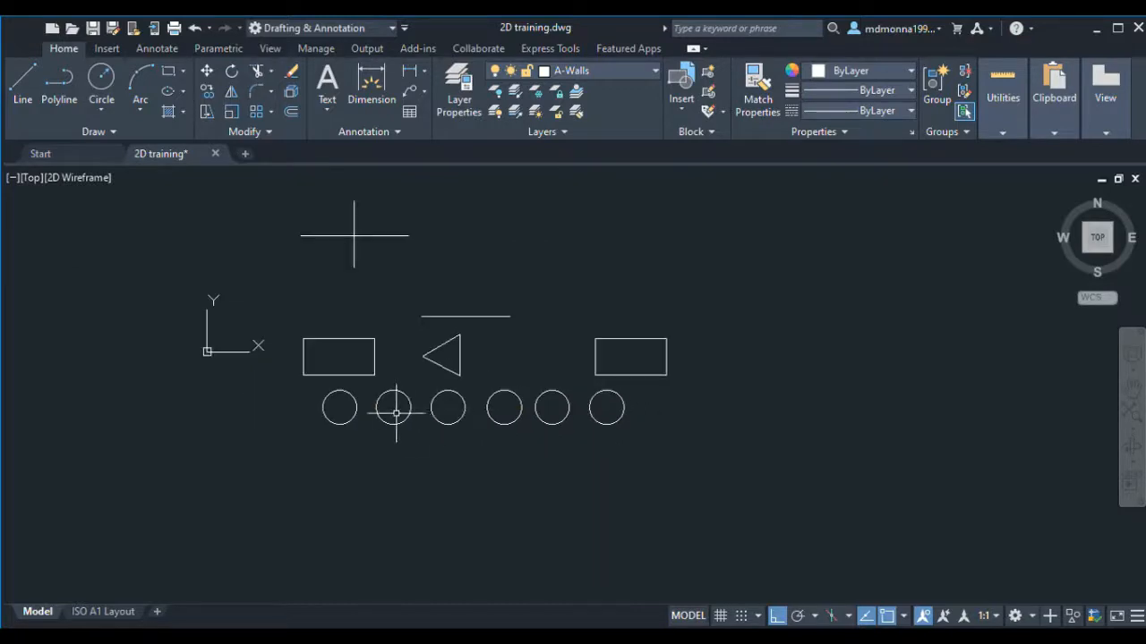
pyautogui.scroll(2, 393, 409)
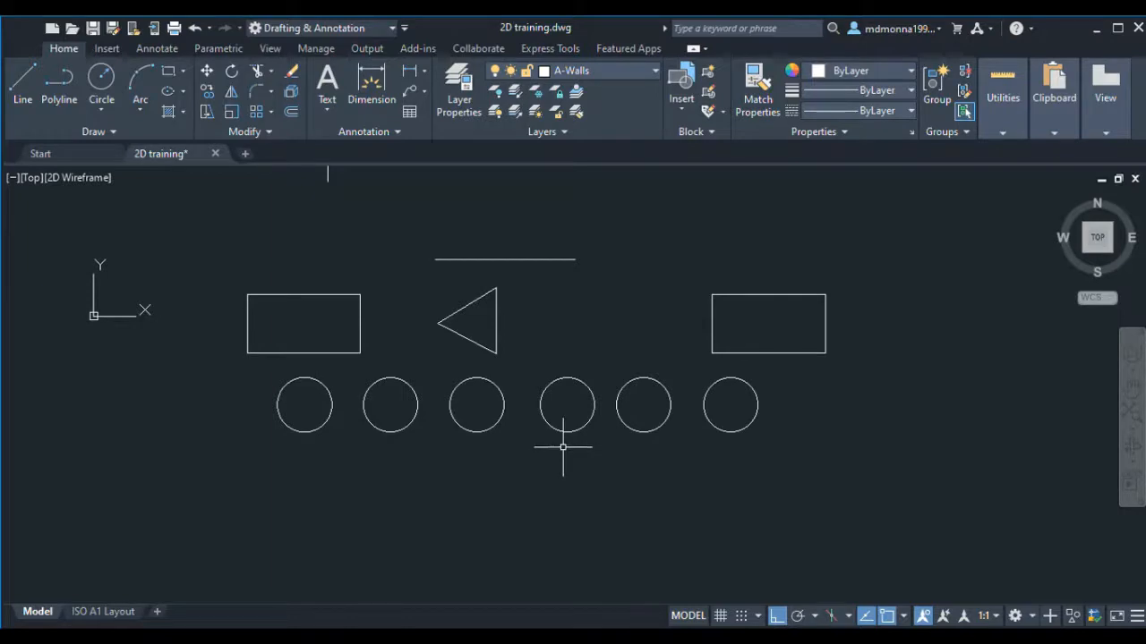
pyautogui.click(758, 465)
pyautogui.click(401, 405)
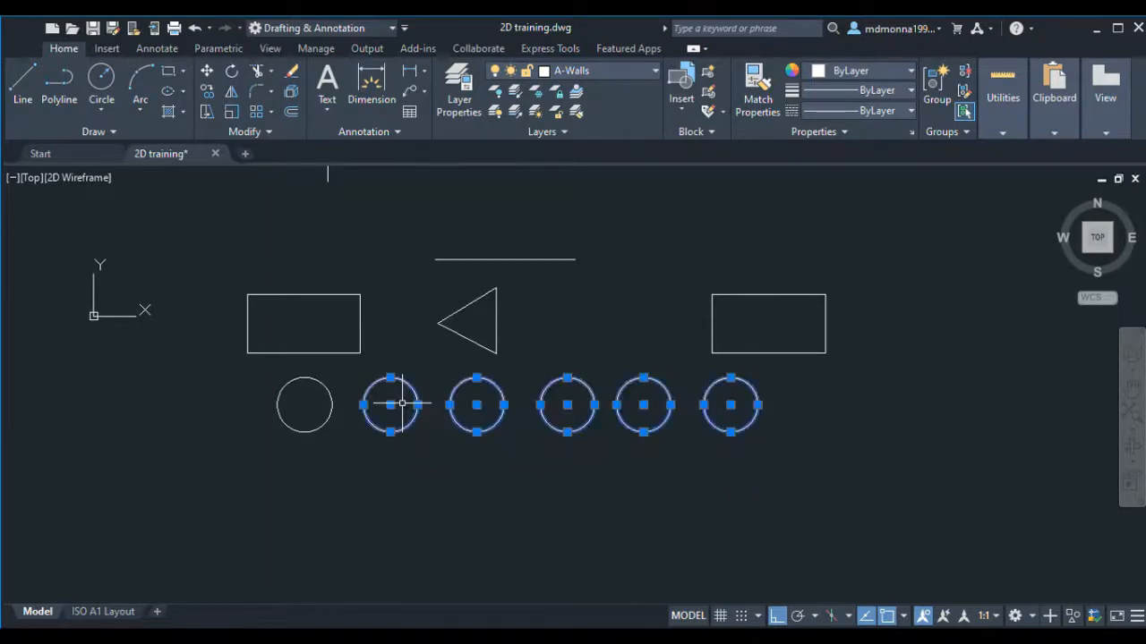
pyautogui.press('Delete')
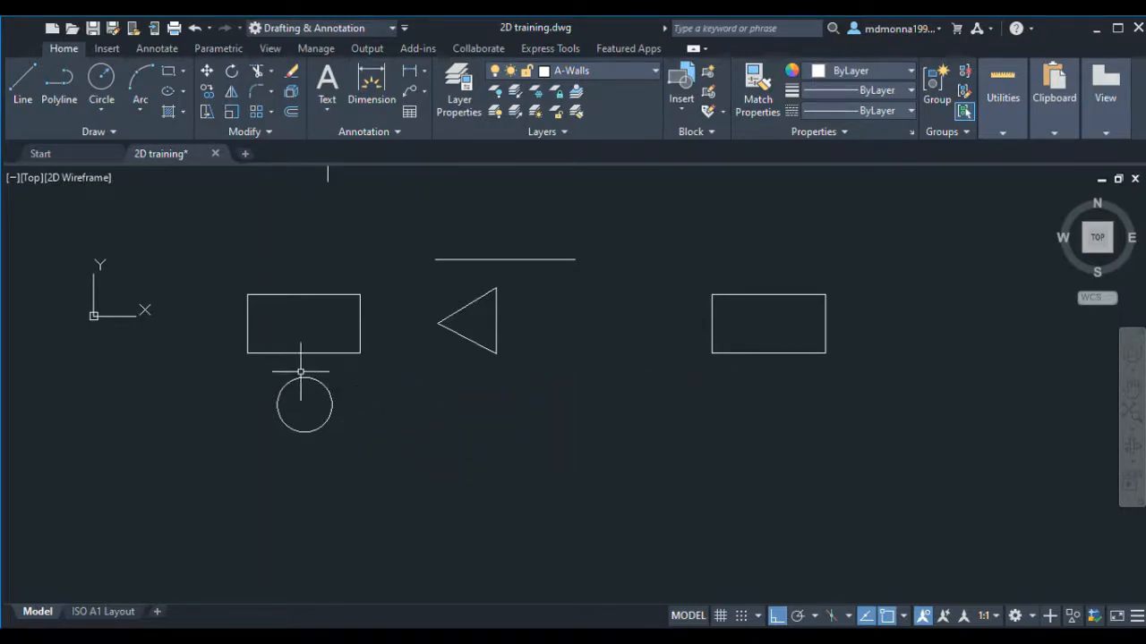
# Create a rectangular array of the circle with 1 row and 10 columns, and undo the array
pyautogui.click(332, 406)
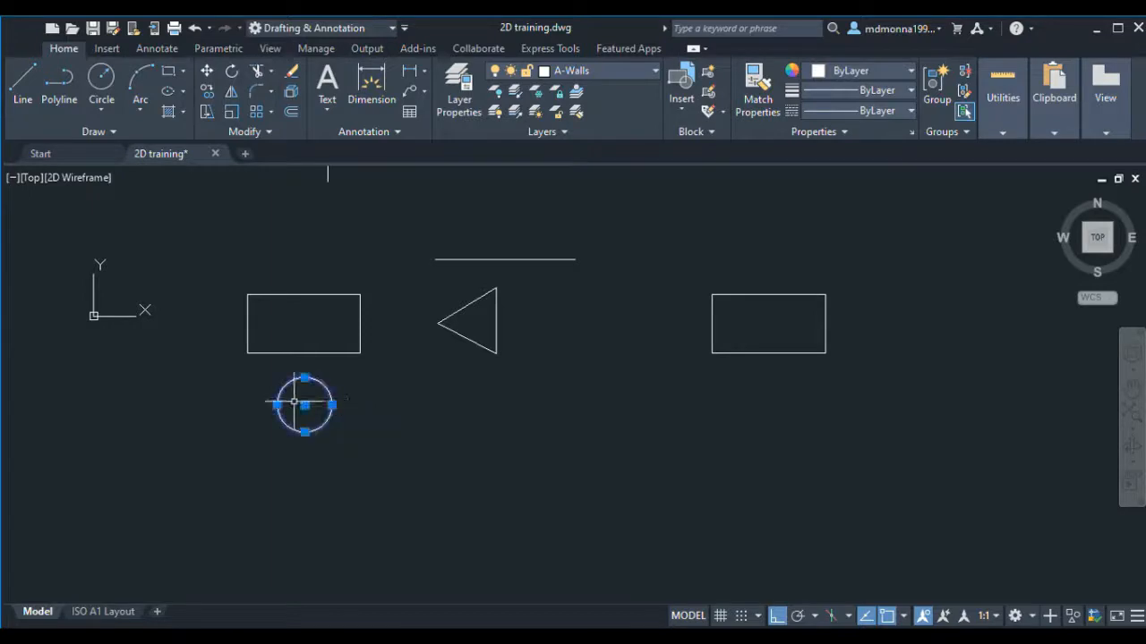
pyautogui.click(256, 114)
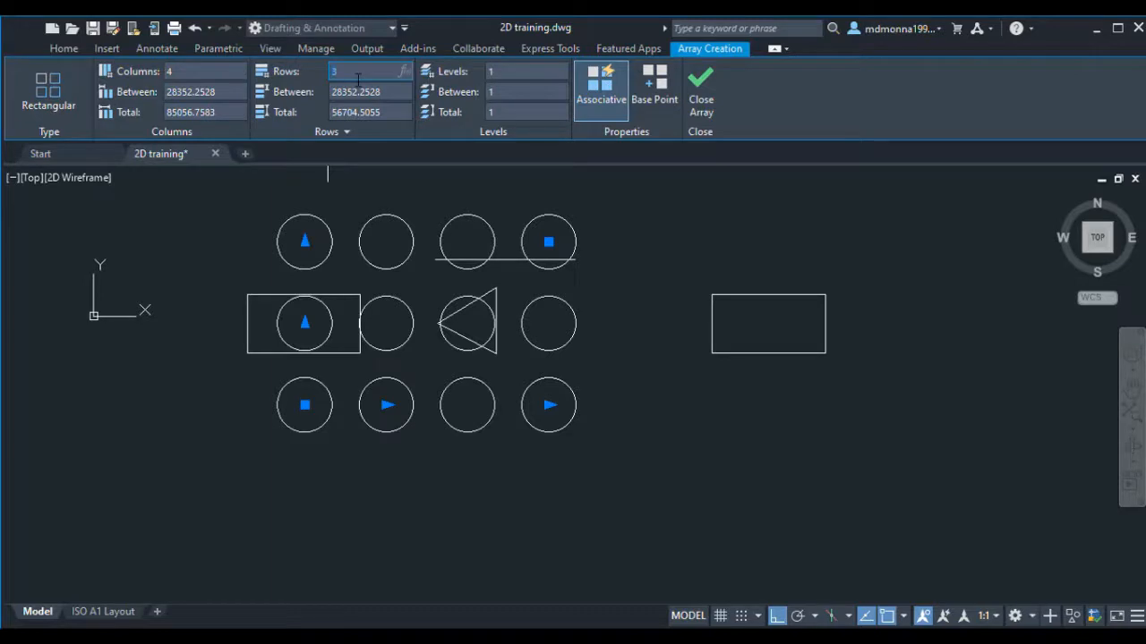
pyautogui.press('Return')
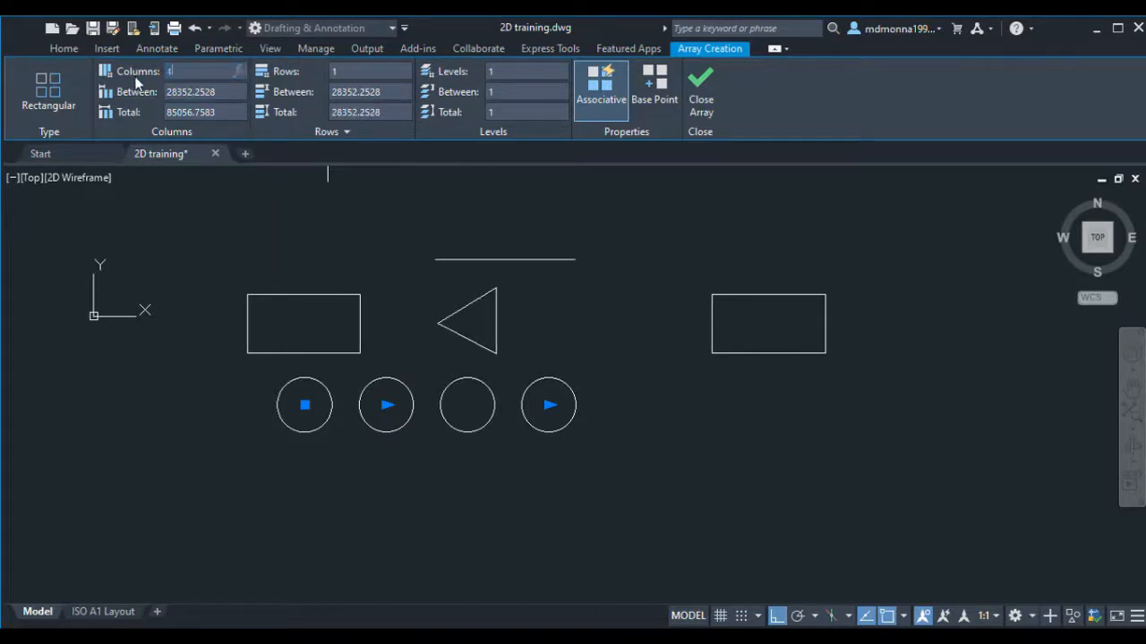
pyautogui.press('Return')
pyautogui.scroll(-5, 479, 296)
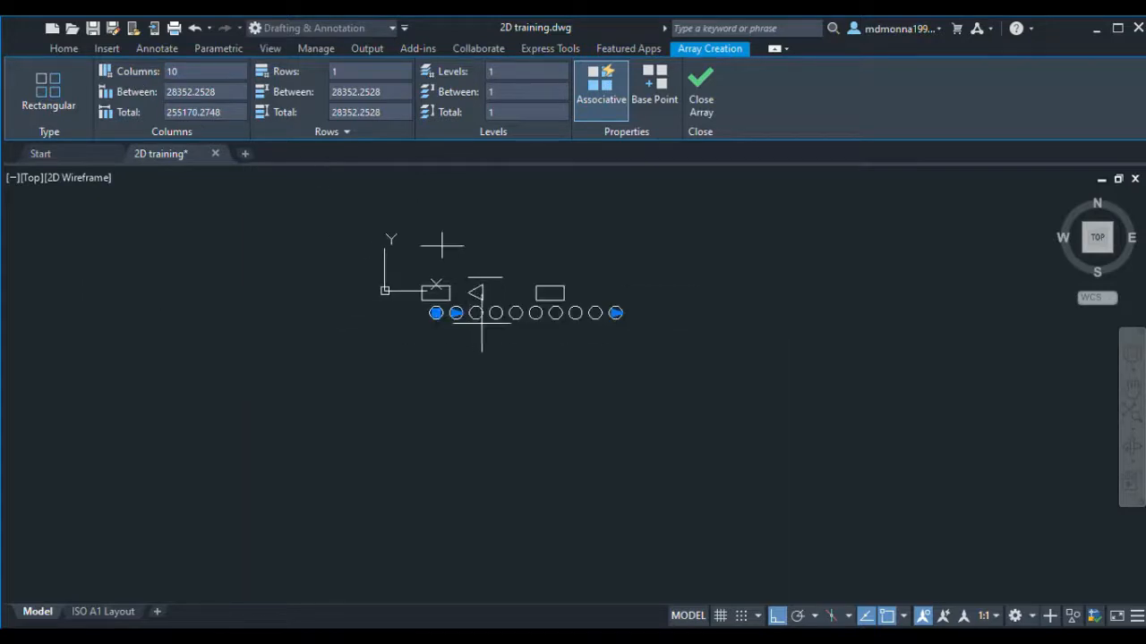
pyautogui.scroll(5, 578, 311)
pyautogui.scroll(-2, 573, 379)
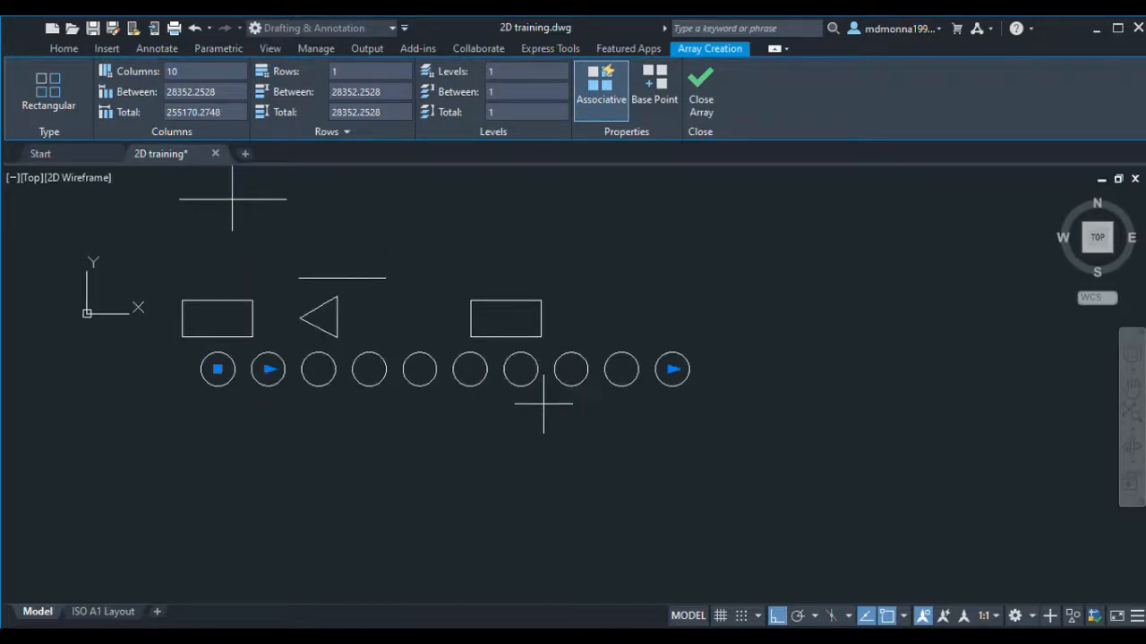
pyautogui.press('Return')
pyautogui.scroll(-2, 483, 424)
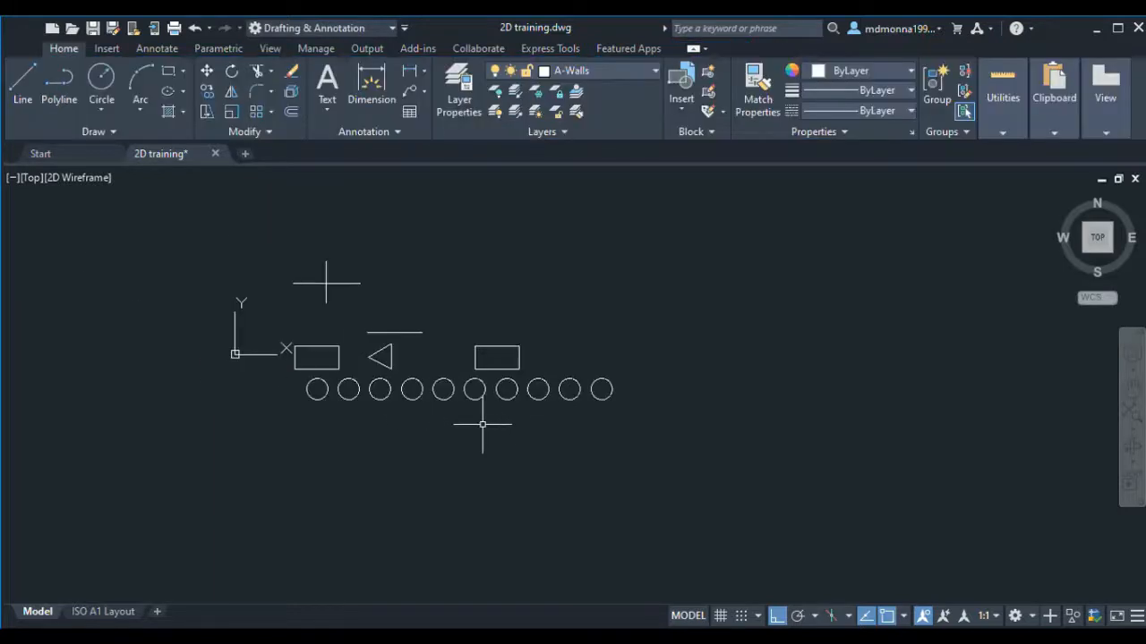
pyautogui.hotkey('ctrl', 'z')
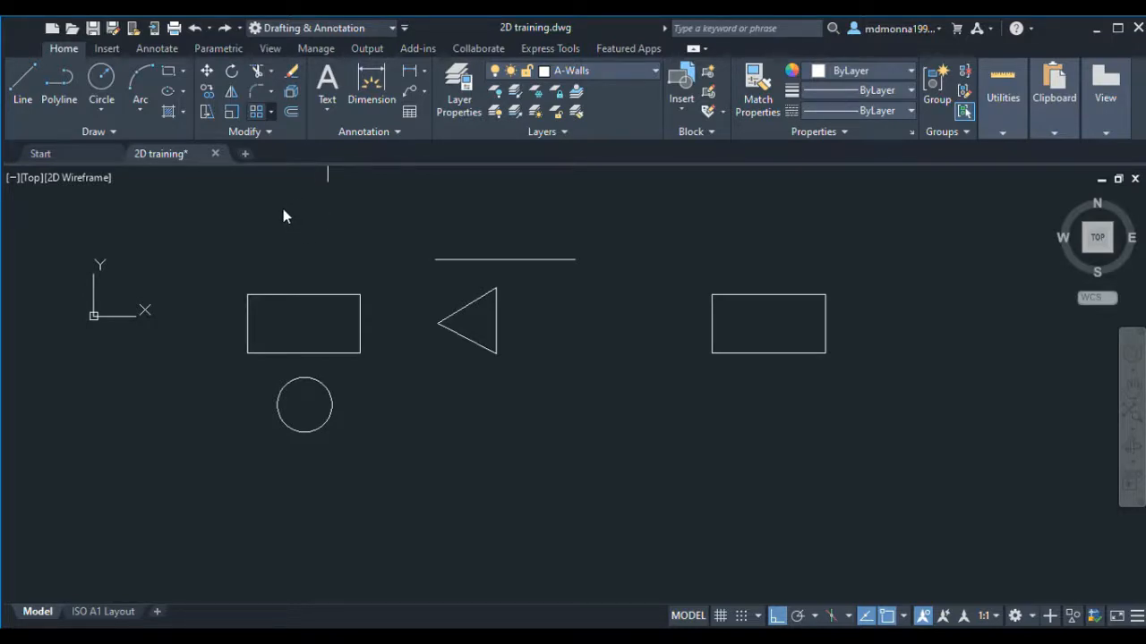
# Flatten the right-hand rectangle by stretching the midpoint of its top edge straight down toward the bottom edge
pyautogui.scroll(-4, 259, 222)
pyautogui.scroll(6, 465, 243)
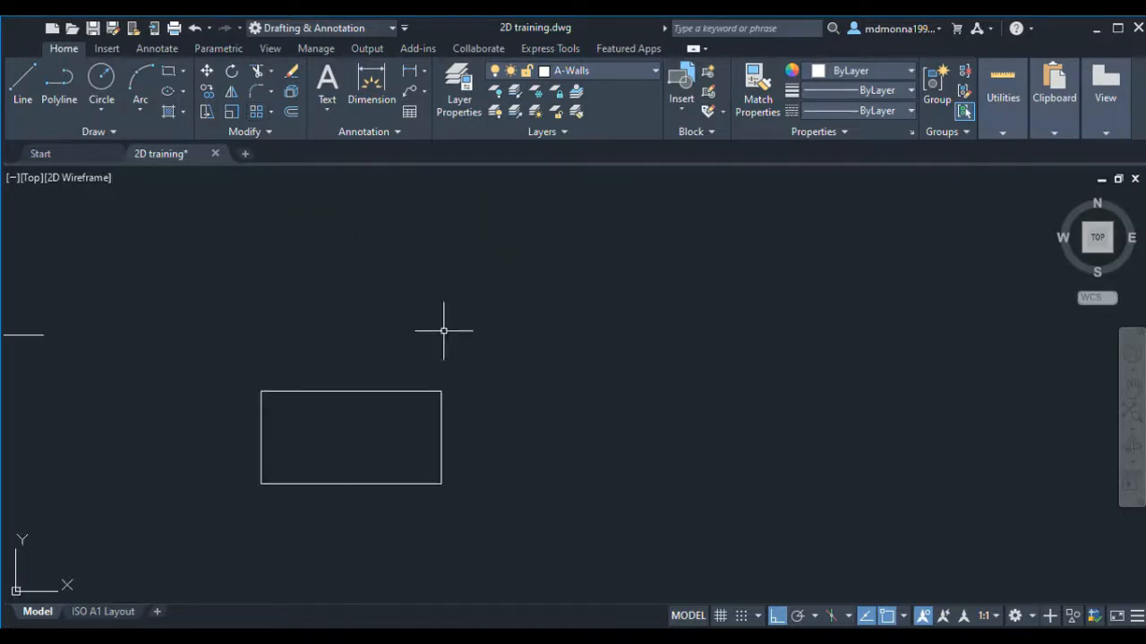
pyautogui.click(381, 391)
pyautogui.scroll(-2, 366, 385)
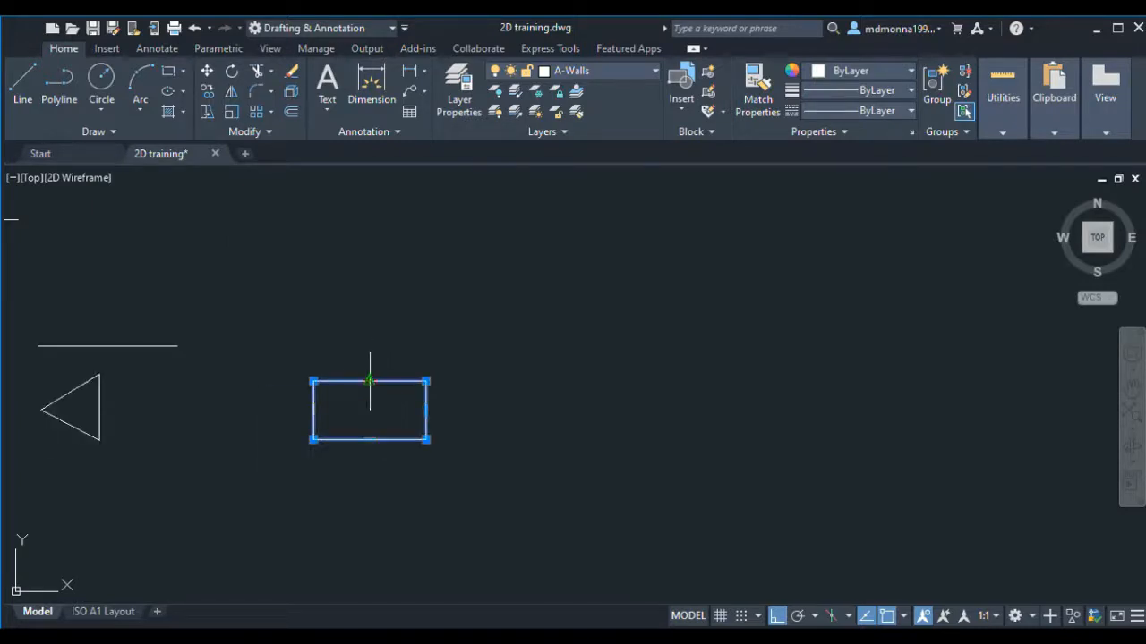
pyautogui.click(369, 382)
pyautogui.scroll(2, 377, 416)
pyautogui.click(372, 424)
pyautogui.press('Escape')
pyautogui.moveTo(441, 435); pyautogui.dragTo(468, 417, button='middle')
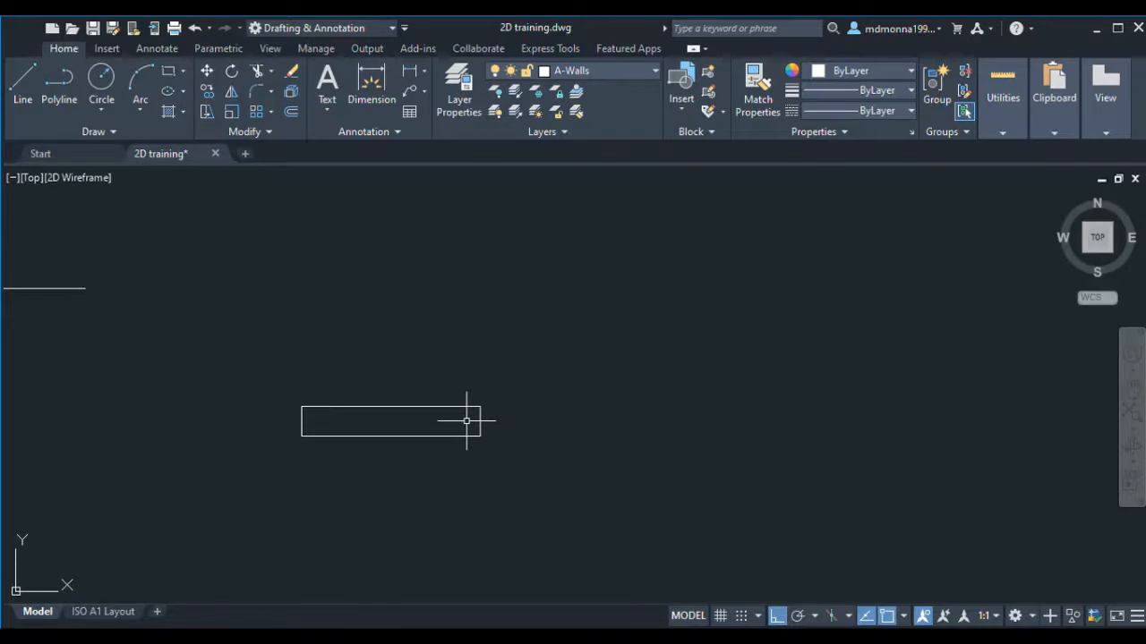
# Create a rectangular array of the flattened rectangle with the default rows and columns, and undo the array
pyautogui.scroll(-2, 420, 430)
pyautogui.scroll(2, 413, 429)
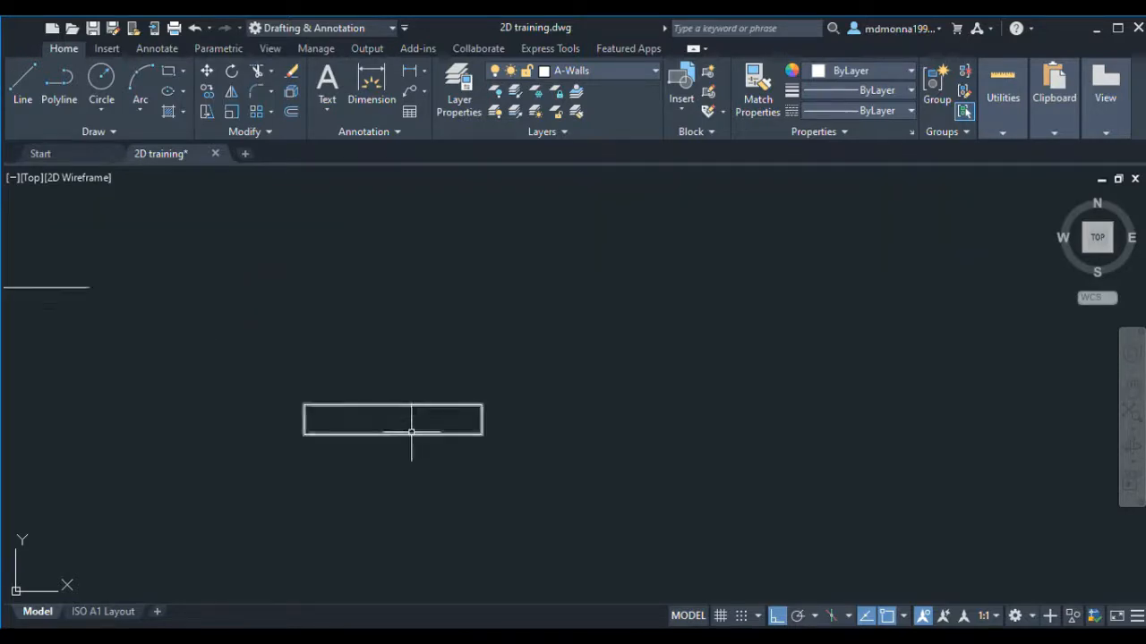
pyautogui.click(419, 406)
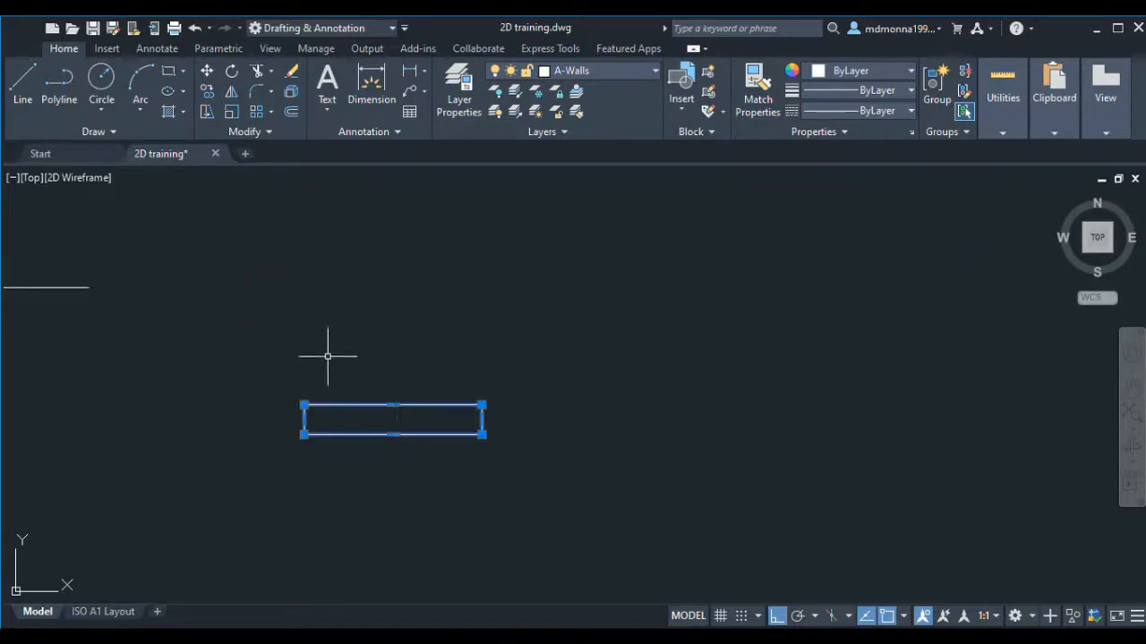
pyautogui.press('Escape')
pyautogui.scroll(2, 381, 429)
pyautogui.click(405, 359)
pyautogui.click(368, 401)
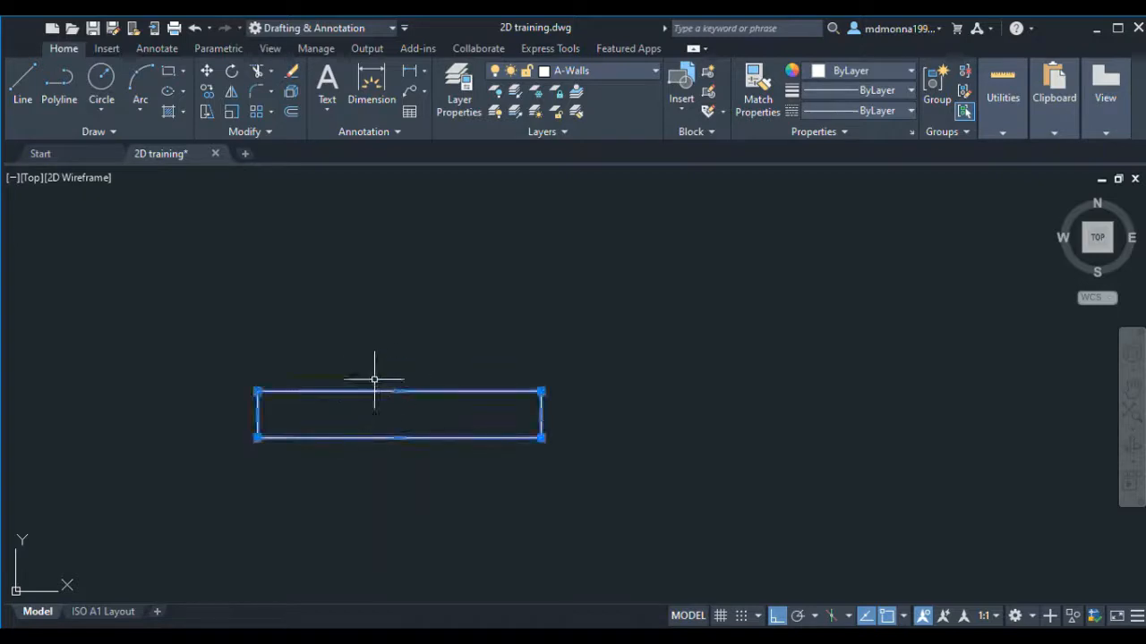
pyautogui.click(257, 112)
pyautogui.press('Return')
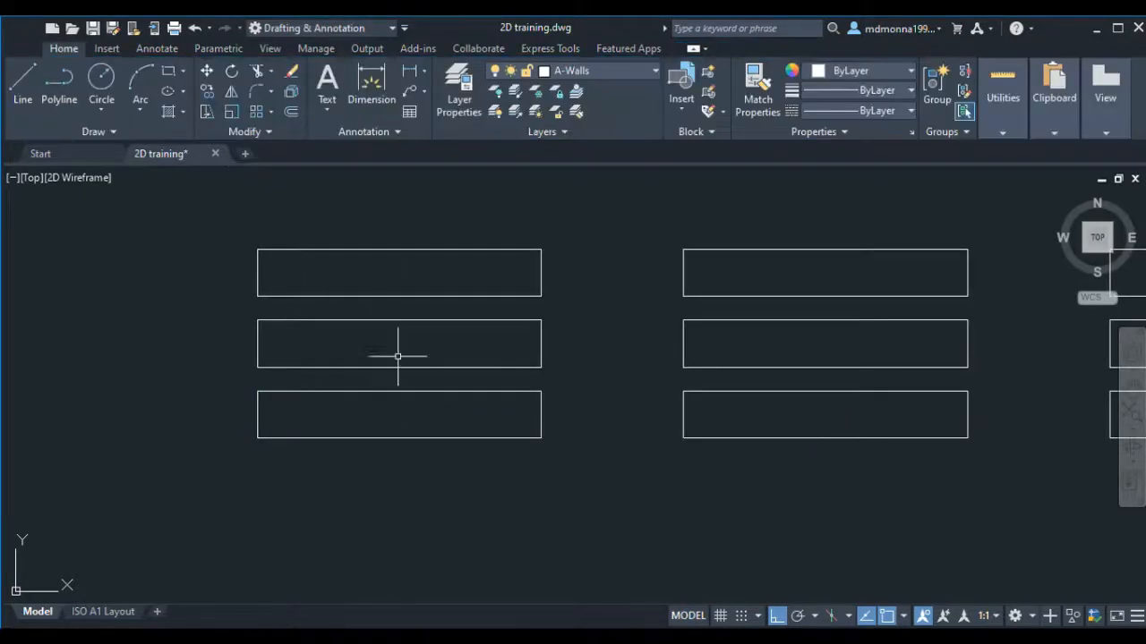
pyautogui.hotkey('ctrl', 'z')
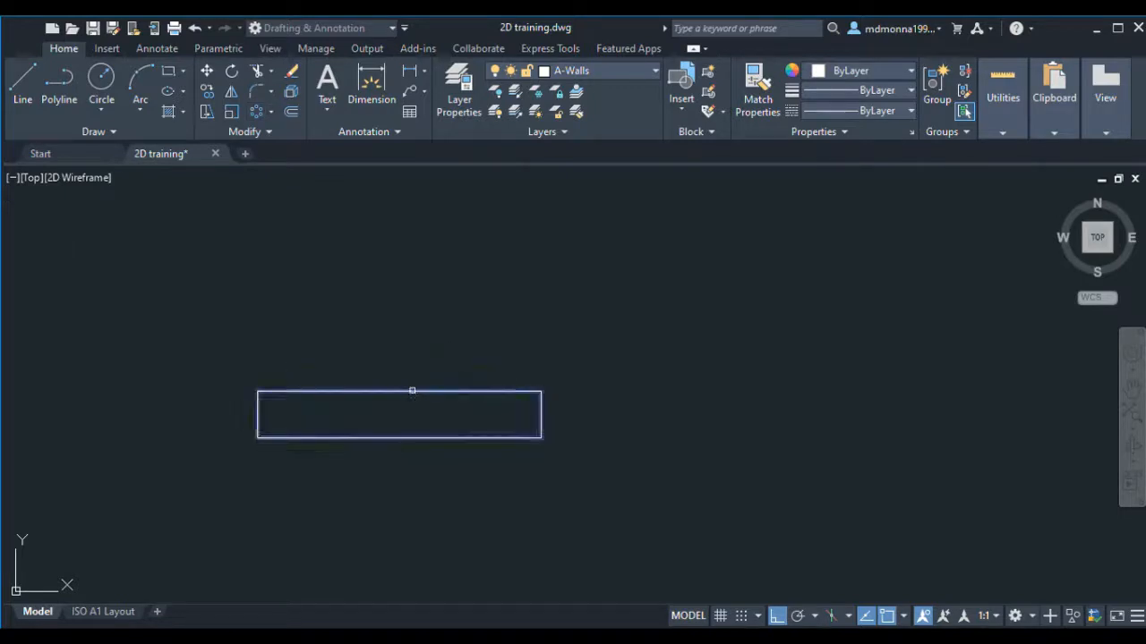
# Create a polar array of the flattened rectangle around the midpoint of its right edge with 6 items filling 360 degrees
pyautogui.scroll(-2, 442, 402)
pyautogui.press('Return')
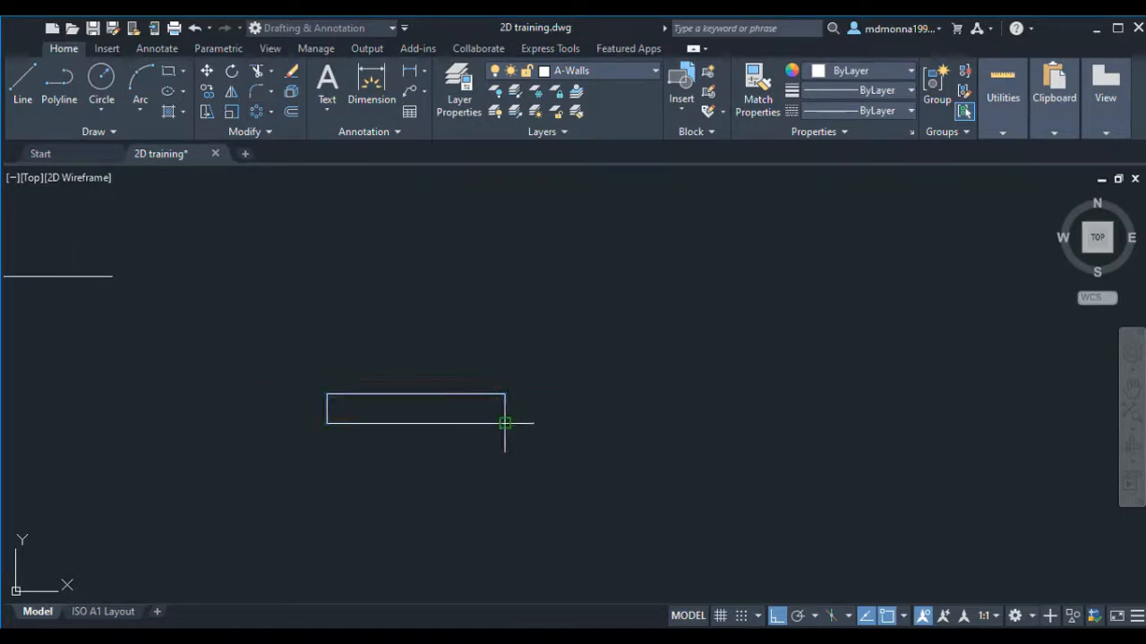
pyautogui.click(505, 409)
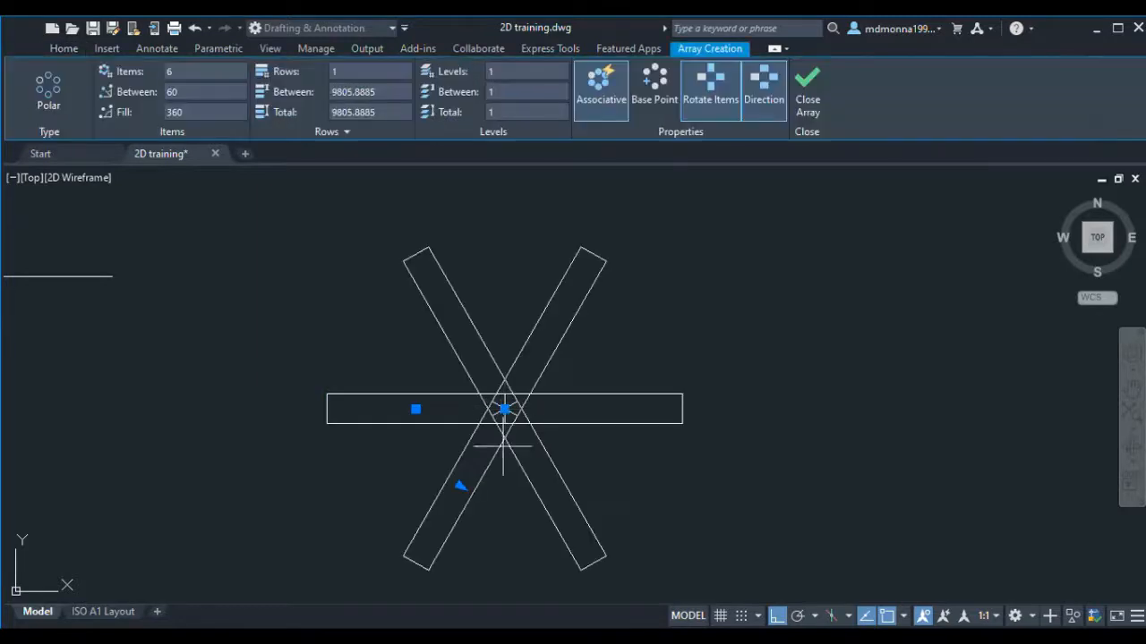
pyautogui.press('Return')
pyautogui.scroll(-2, 498, 313)
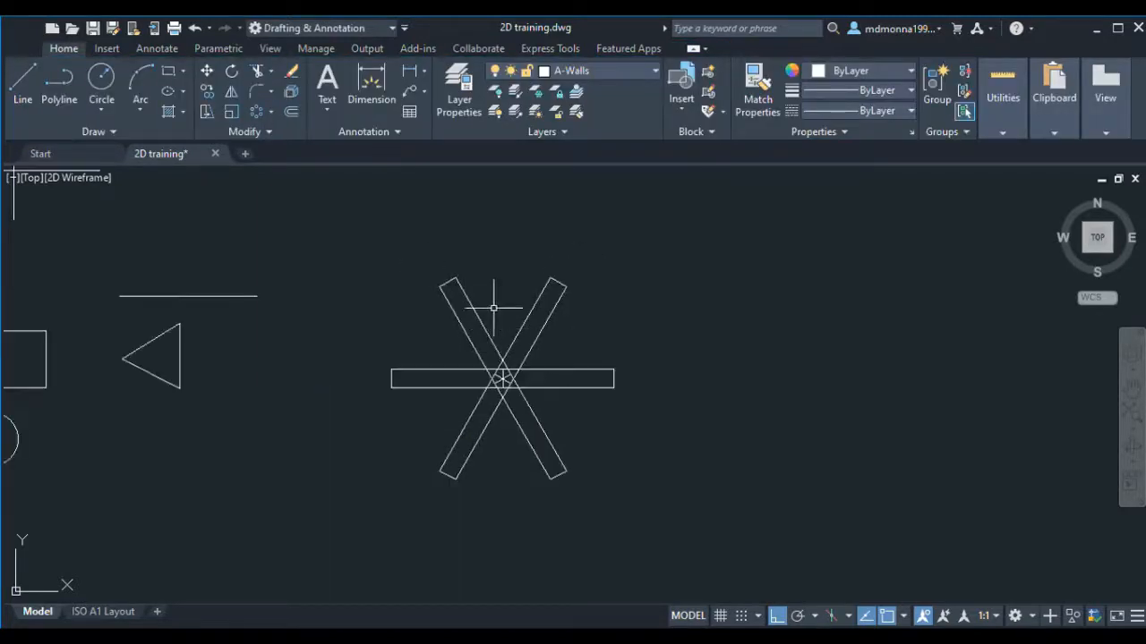
# Set the polar array's item count to 3
pyautogui.click(465, 335)
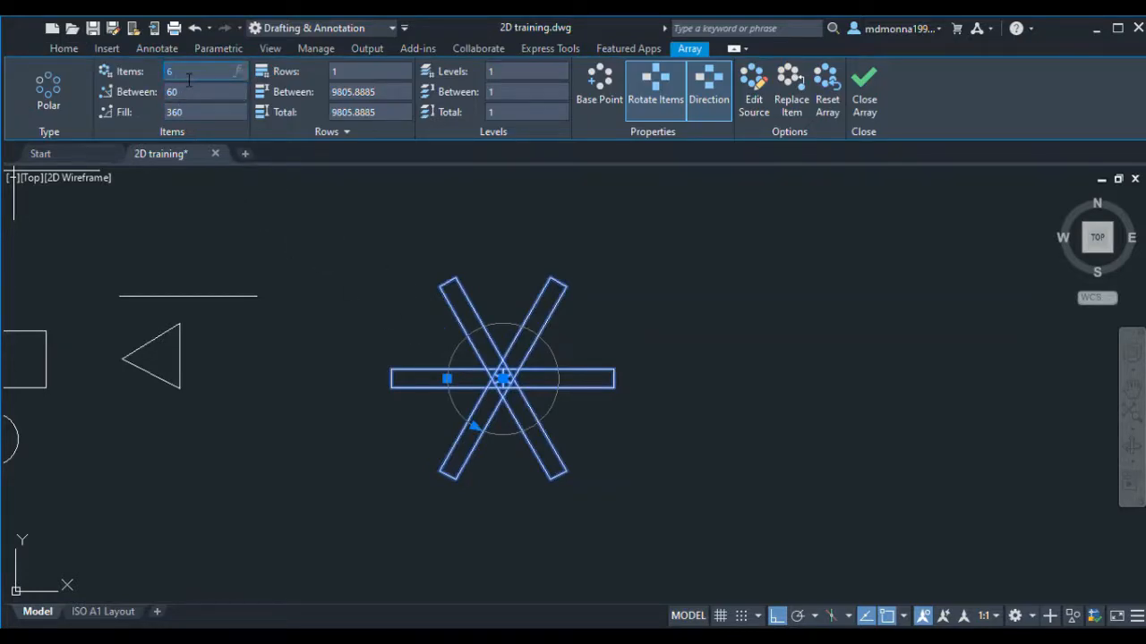
pyautogui.click(189, 78)
pyautogui.write('3')
pyautogui.press('Return')
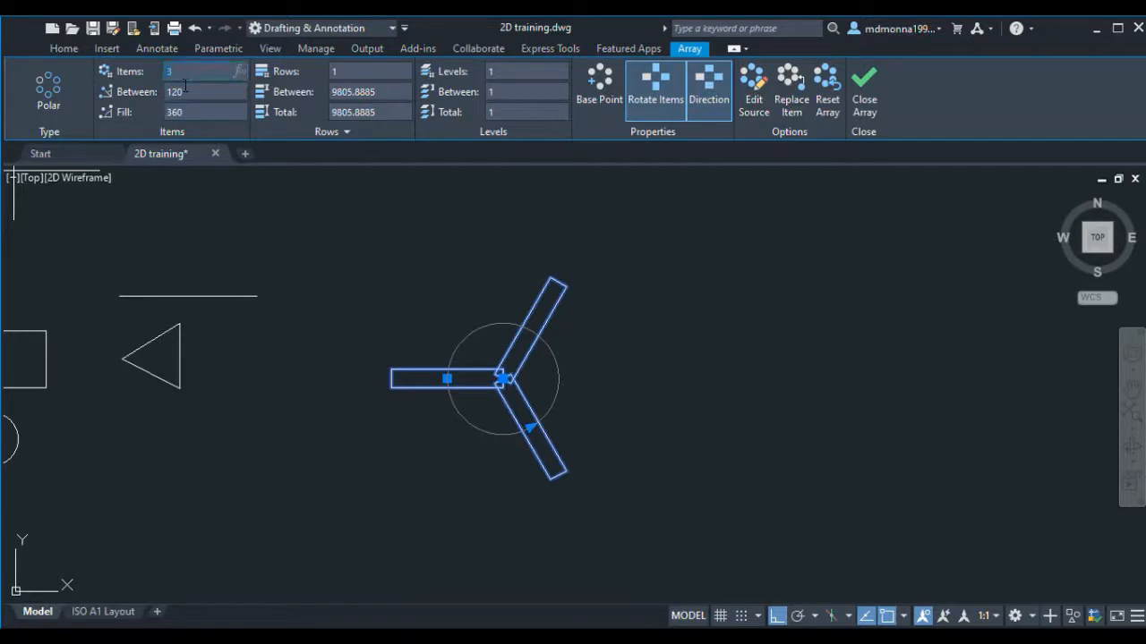
# Try an item count of 4 in the polar array, and undo back to the single flattened rectangle
pyautogui.write('4')
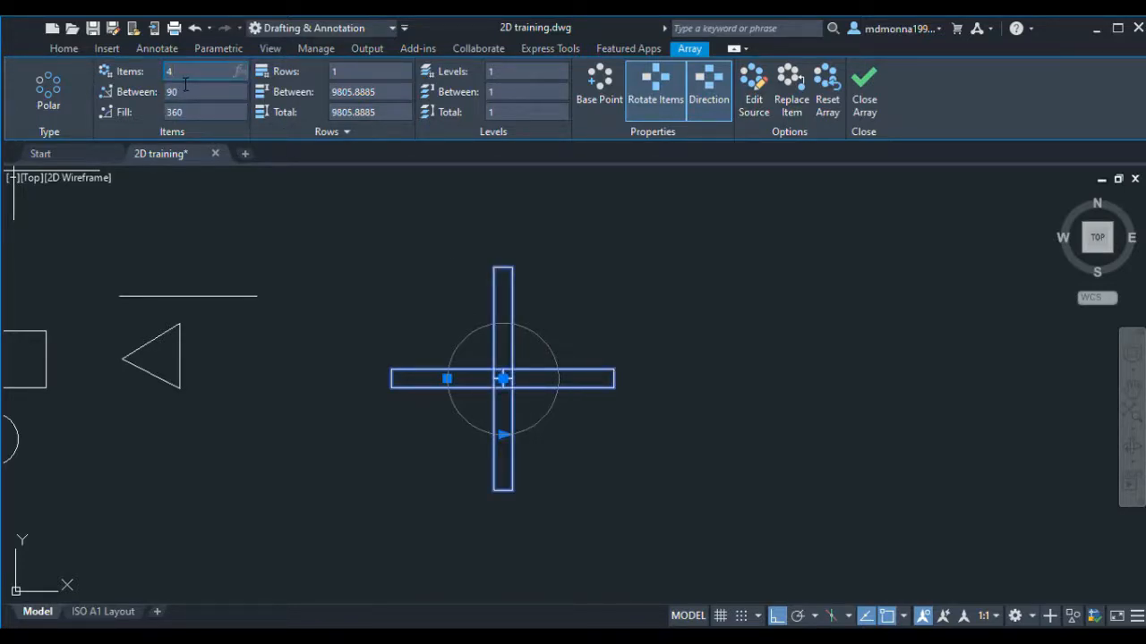
pyautogui.press('Return')
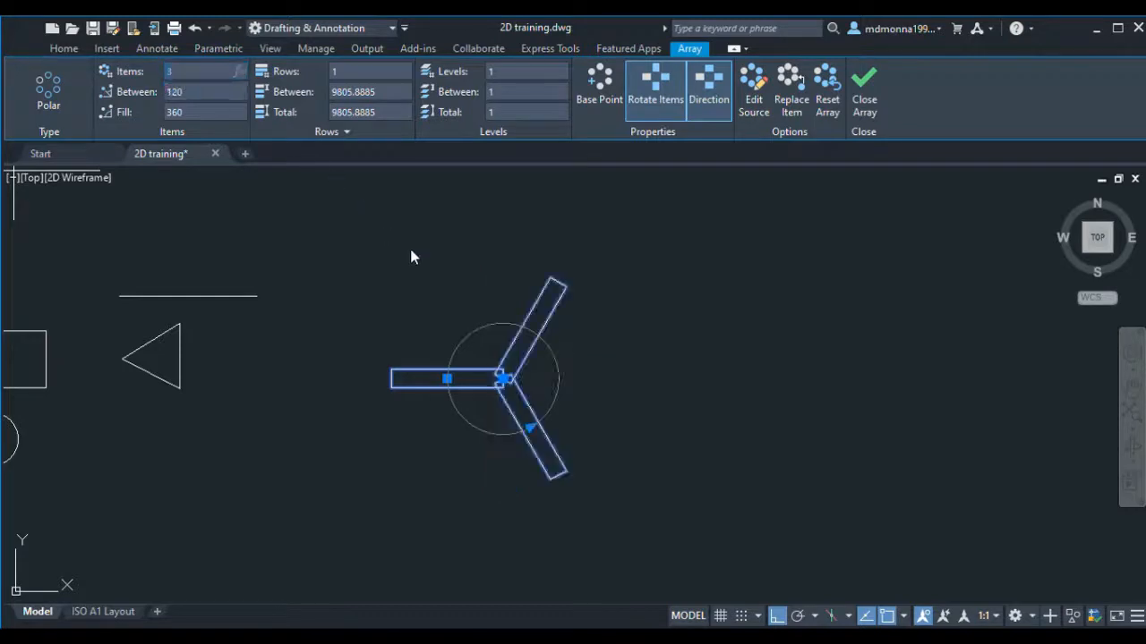
pyautogui.scroll(2, 488, 319)
pyautogui.scroll(-2, 417, 307)
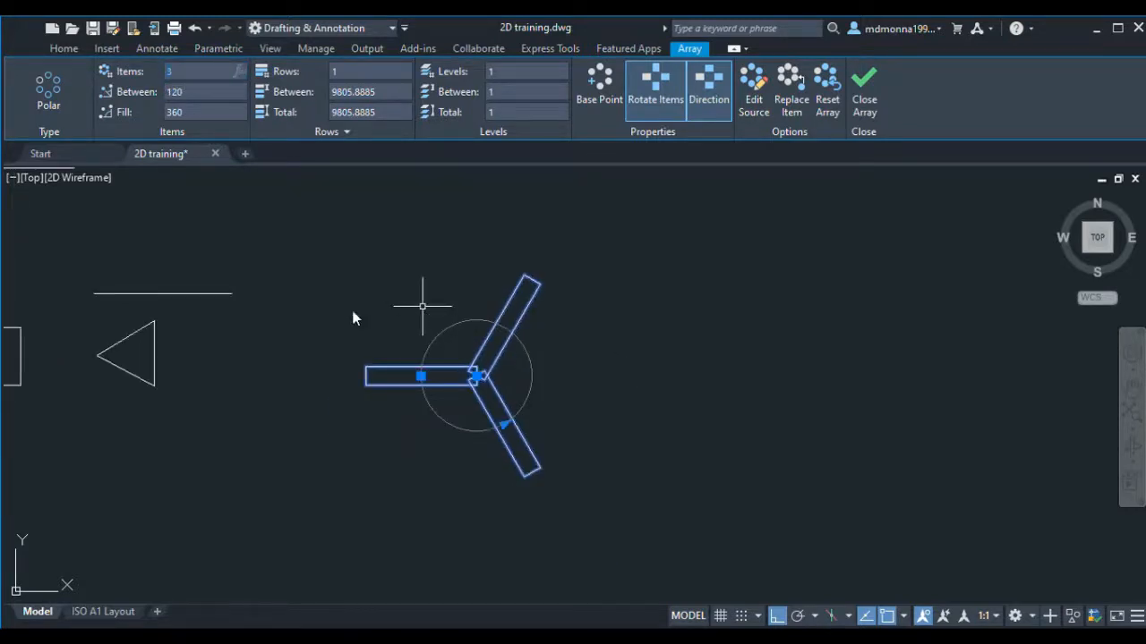
pyautogui.scroll(-2, 553, 390)
pyautogui.press('Escape')
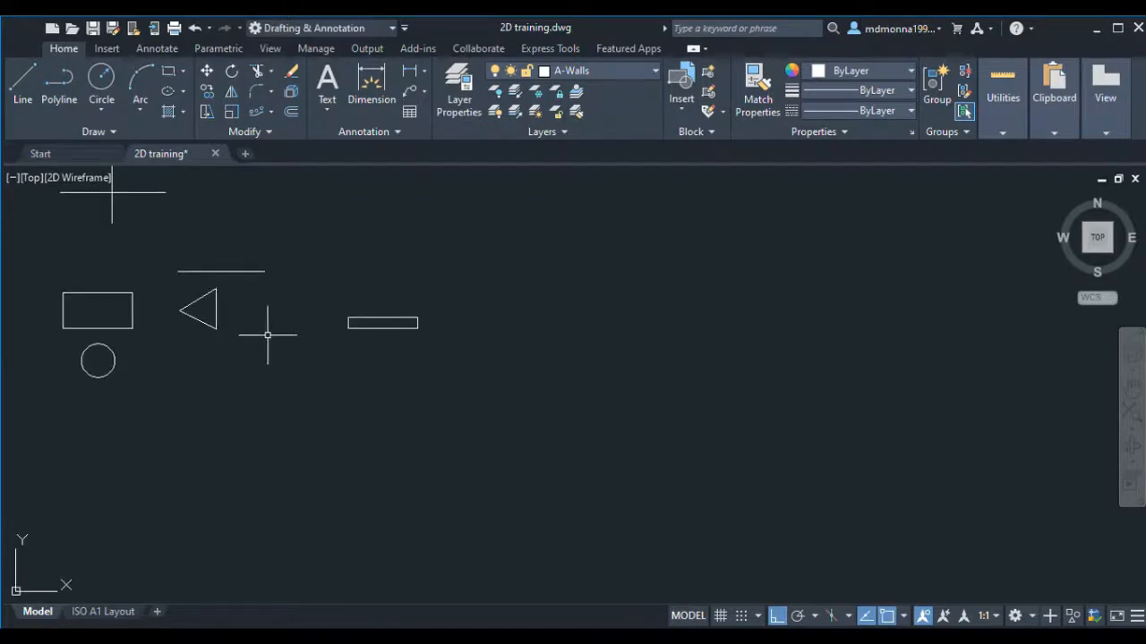
# Draw an open seven-segment zigzag polyline running from the circle's center to the right, below the triangle and the flattened rectangle
pyautogui.scroll(2, 80, 361)
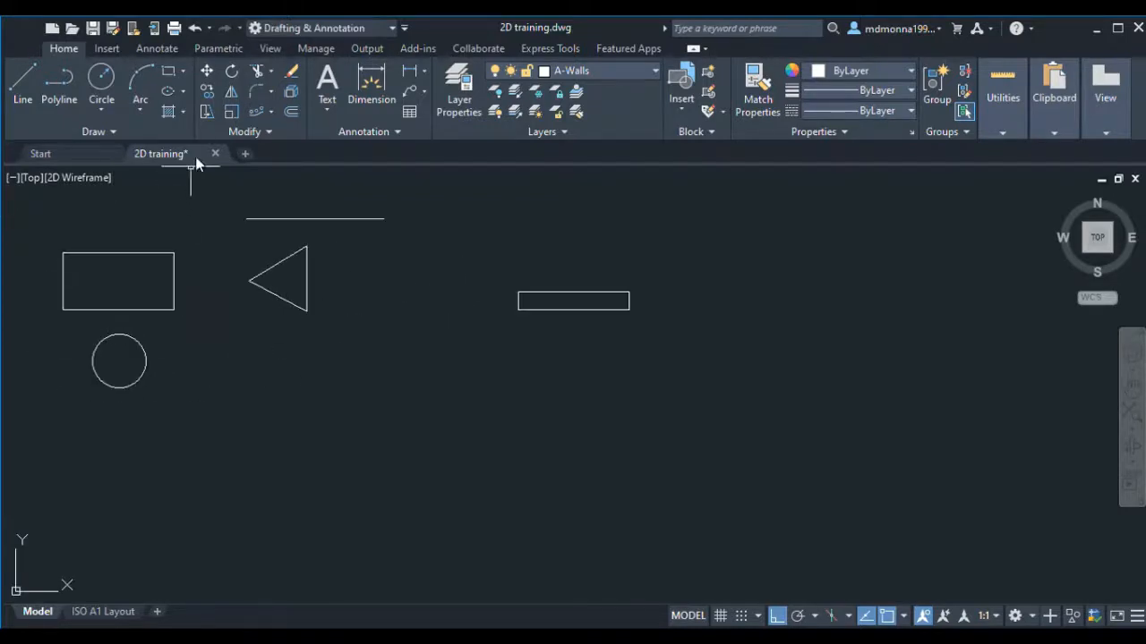
pyautogui.click(55, 103)
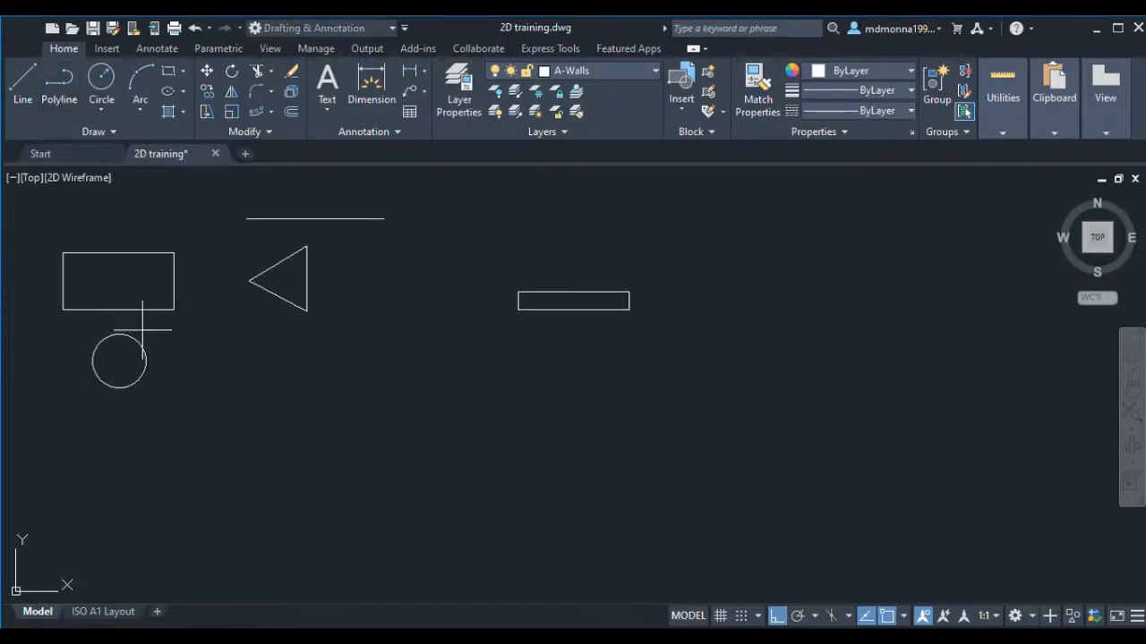
pyautogui.click(222, 331)
pyautogui.click(345, 423)
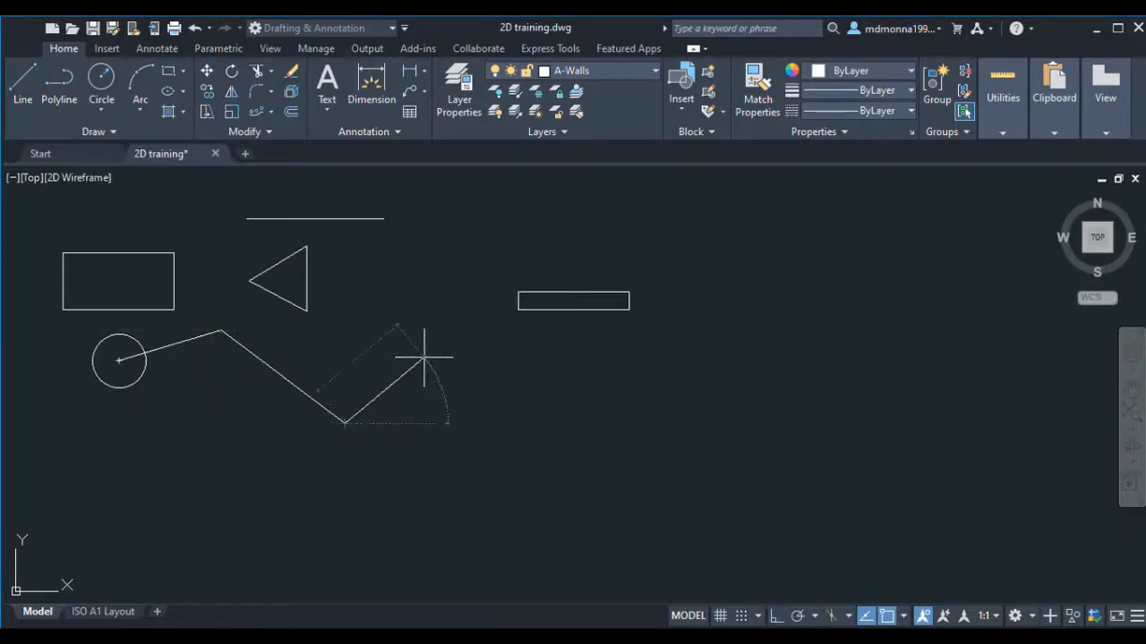
pyautogui.click(424, 358)
pyautogui.click(546, 418)
pyautogui.click(574, 360)
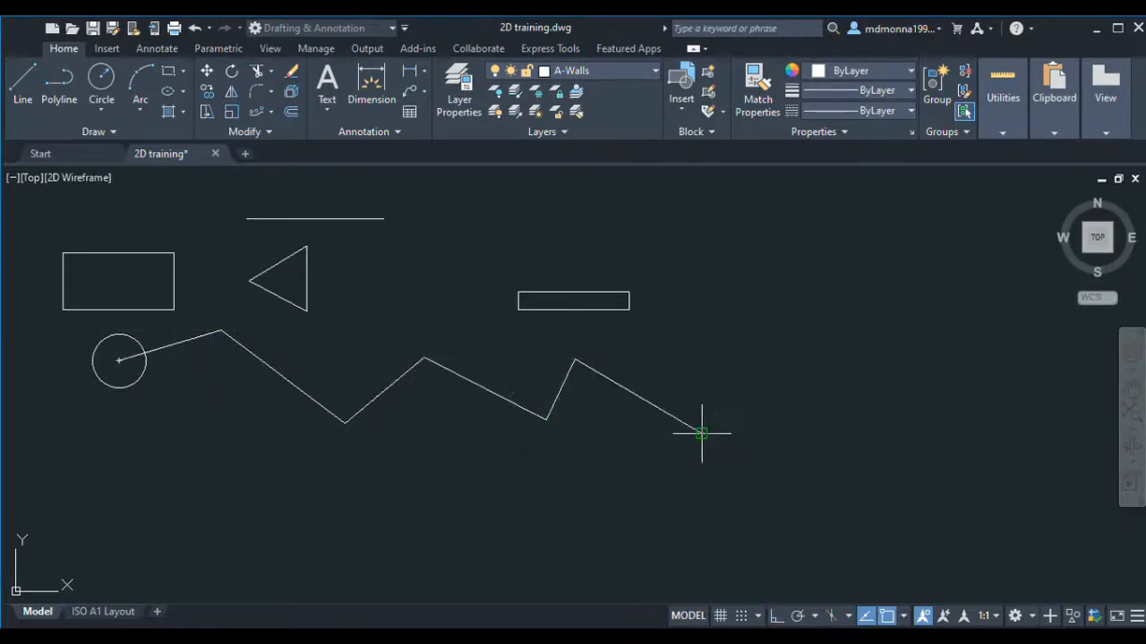
pyautogui.click(702, 433)
pyautogui.click(738, 364)
pyautogui.press('Return')
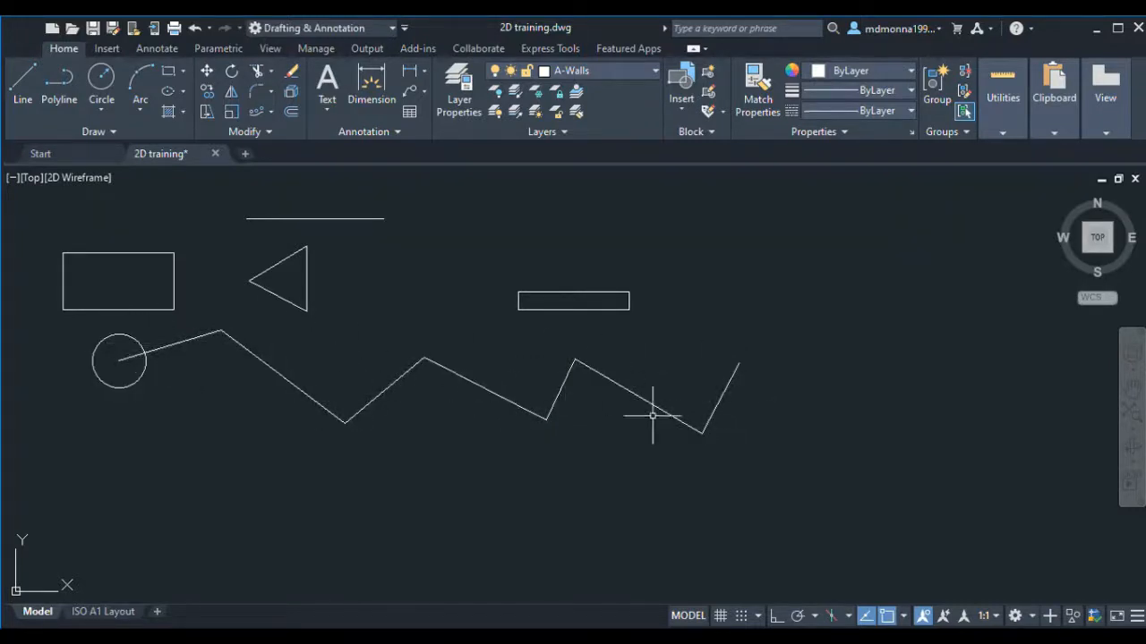
pyautogui.click(256, 112)
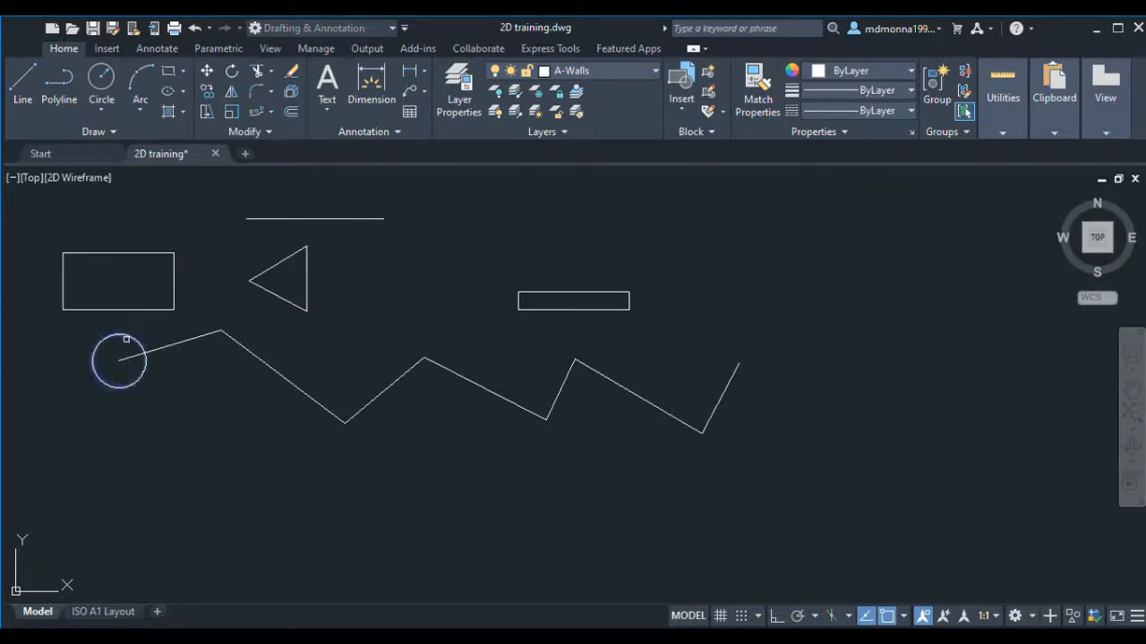
pyautogui.click(193, 337)
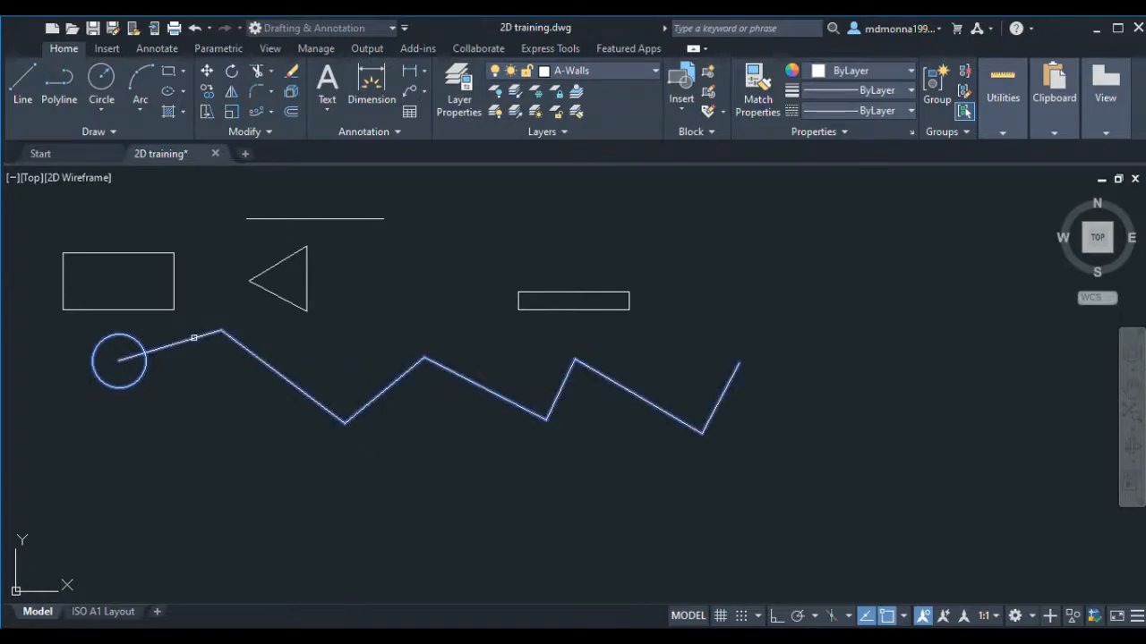
pyautogui.press('Return')
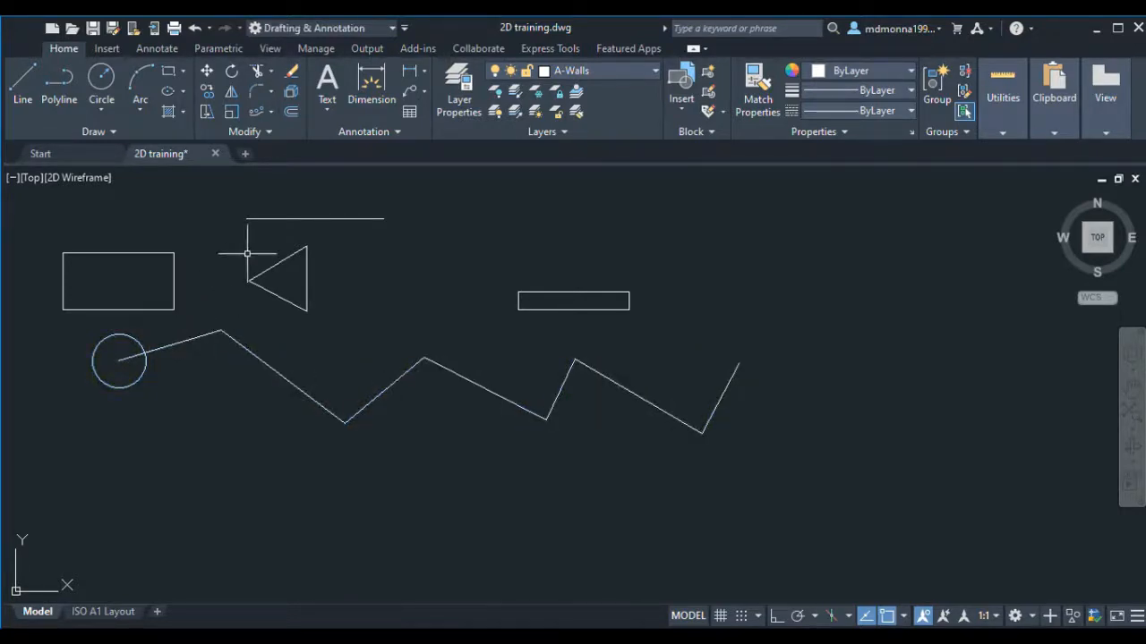
# Create a path array of the circle along the zigzag polyline, and undo the array
pyautogui.click(254, 112)
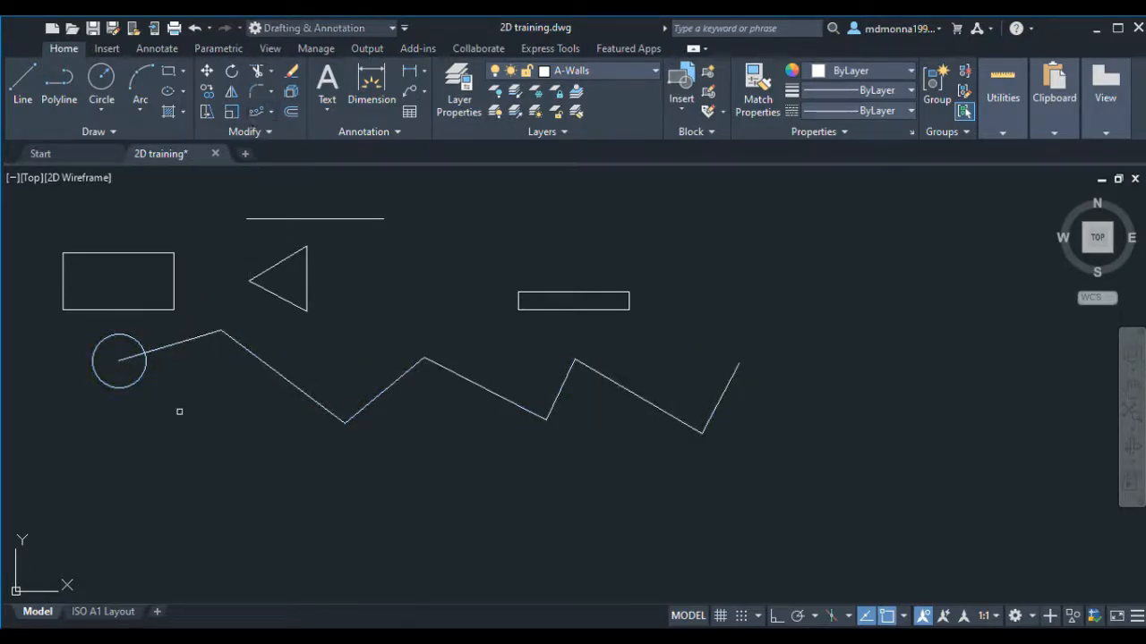
pyautogui.click(154, 388)
pyautogui.click(134, 367)
pyautogui.press('Return')
pyautogui.click(191, 339)
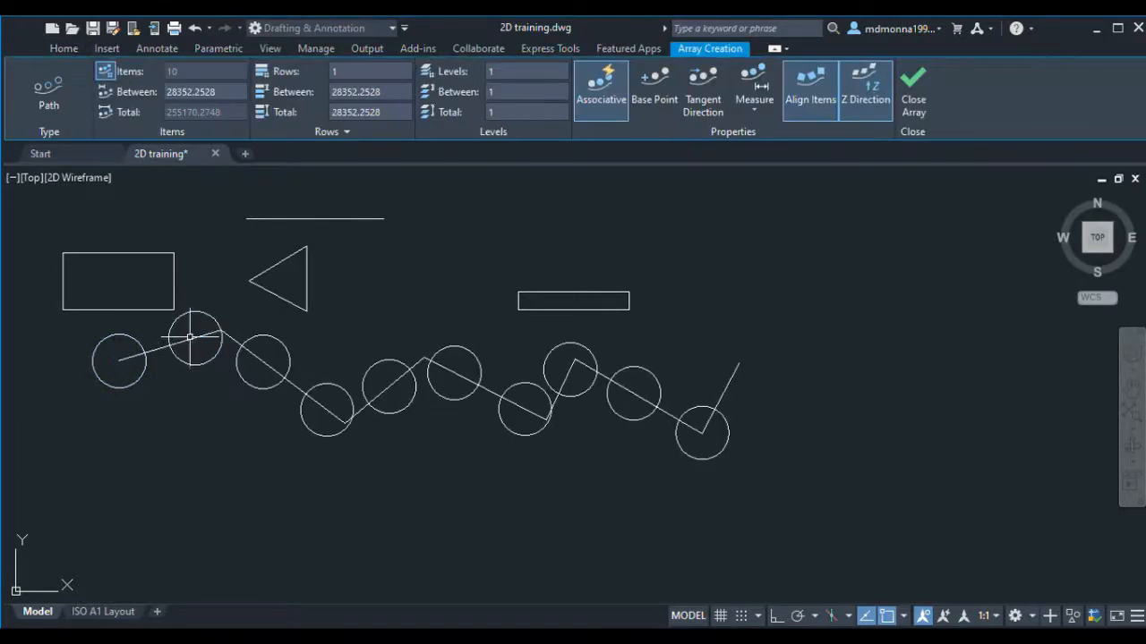
pyautogui.press('Return')
pyautogui.scroll(2, 404, 384)
pyautogui.scroll(-2, 477, 410)
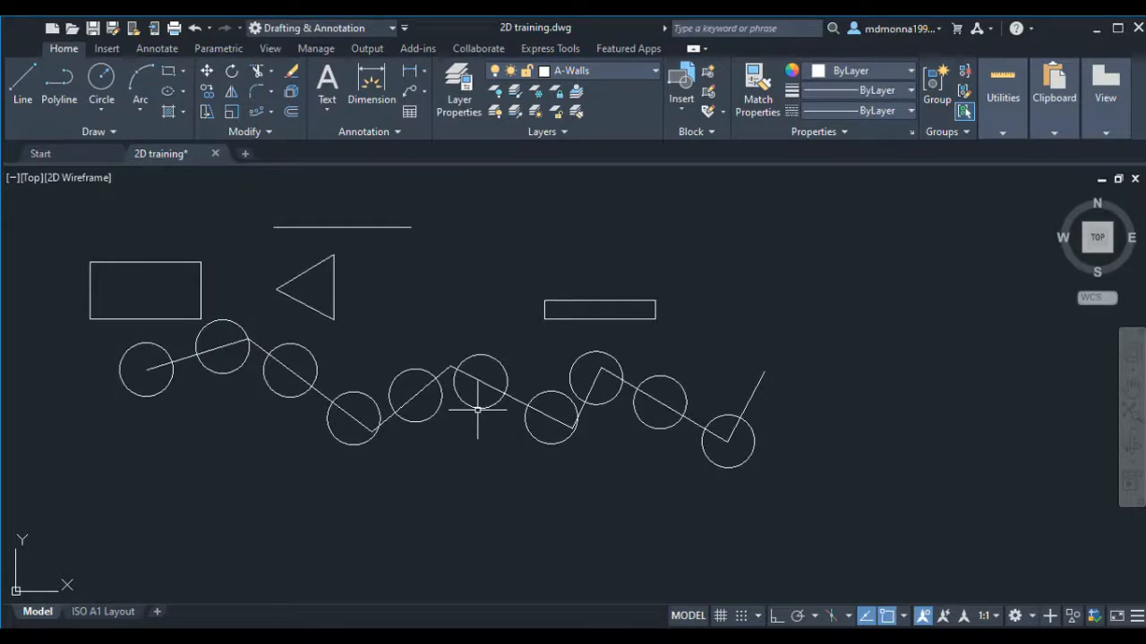
pyautogui.hotkey('ctrl', 'z')
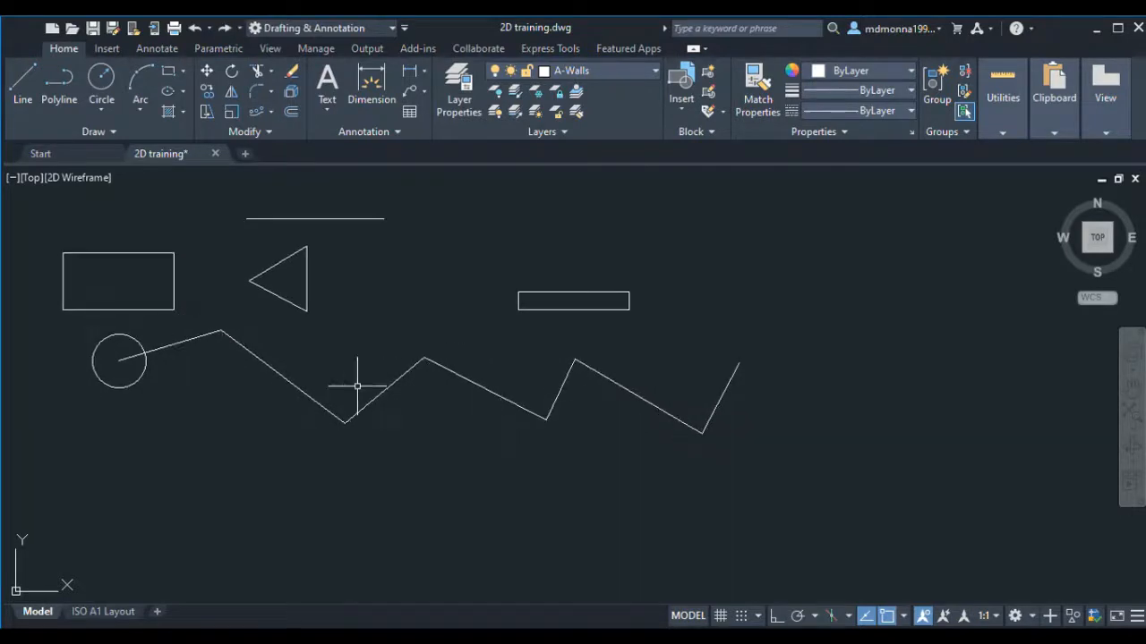
# Array the circle along the zigzag polyline again, keeping the default item count and spacing
pyautogui.click(131, 380)
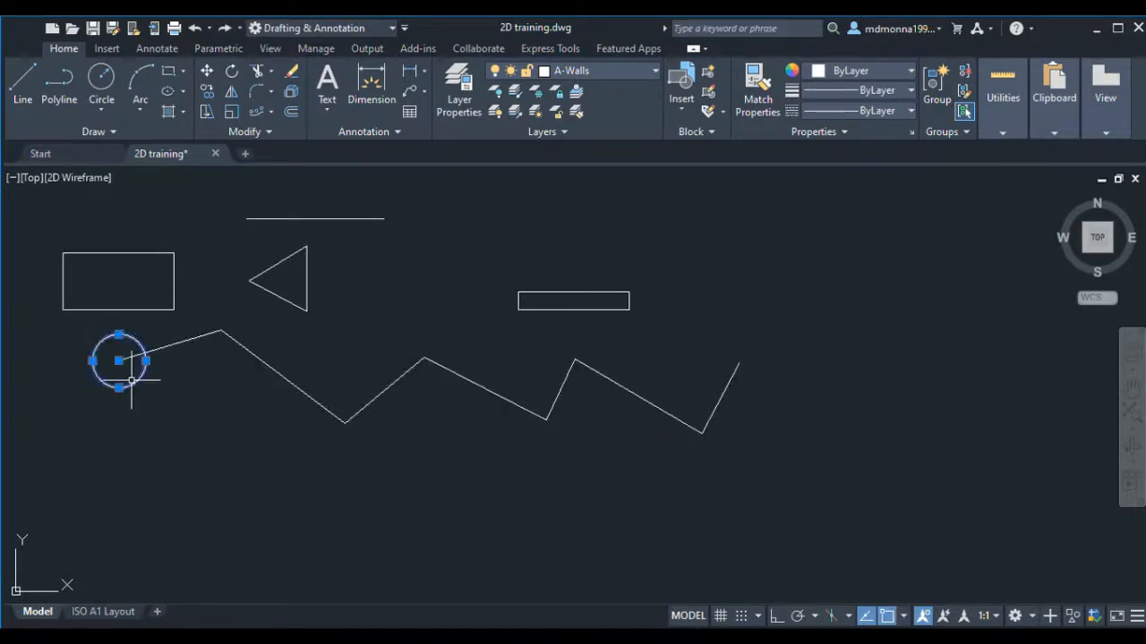
pyautogui.press('Escape')
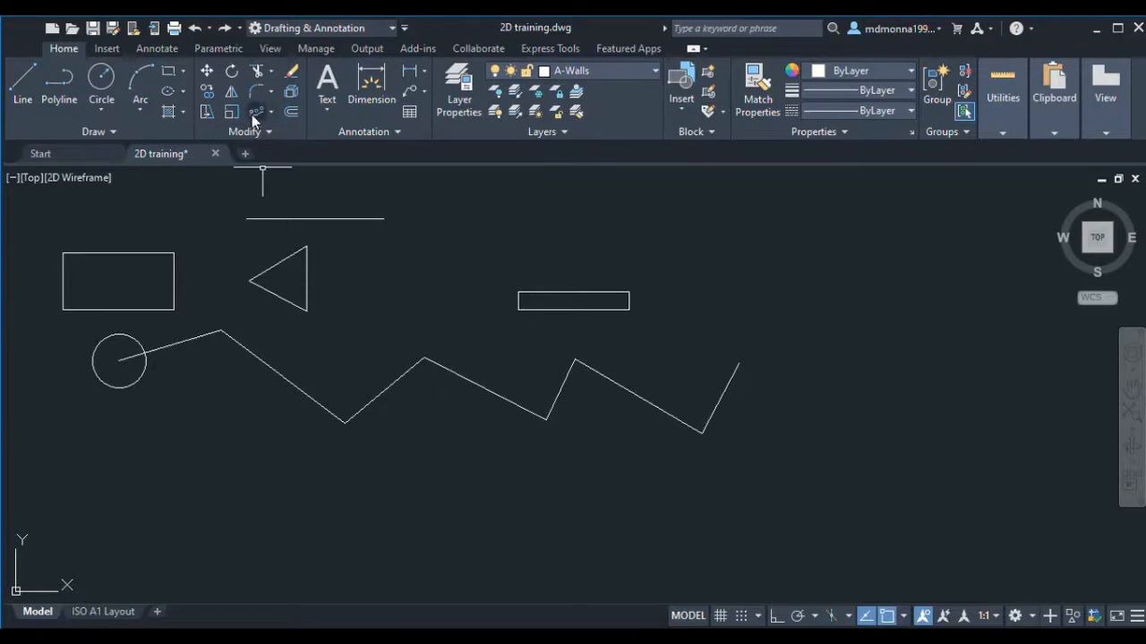
pyautogui.click(255, 114)
pyautogui.scroll(2, 149, 407)
pyautogui.scroll(-2, 152, 397)
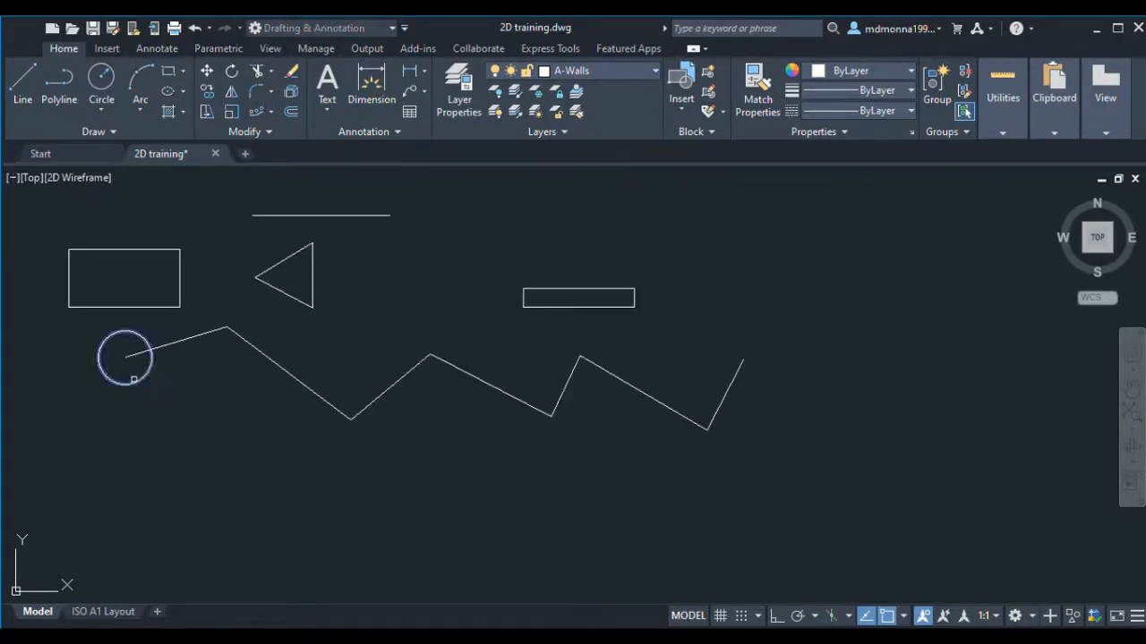
pyautogui.click(135, 380)
pyautogui.press('Return')
pyautogui.click(215, 333)
pyautogui.press('Return')
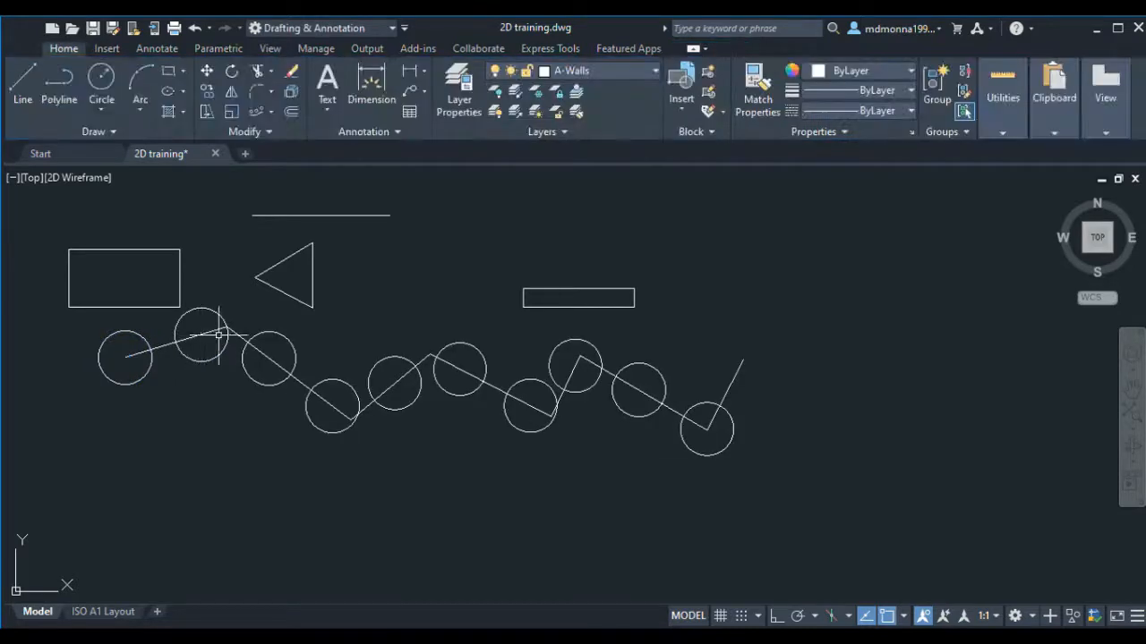
# Remove the path array of circles, keeping only the original circle at the polyline's start
pyautogui.scroll(2, 384, 332)
pyautogui.scroll(-2, 480, 389)
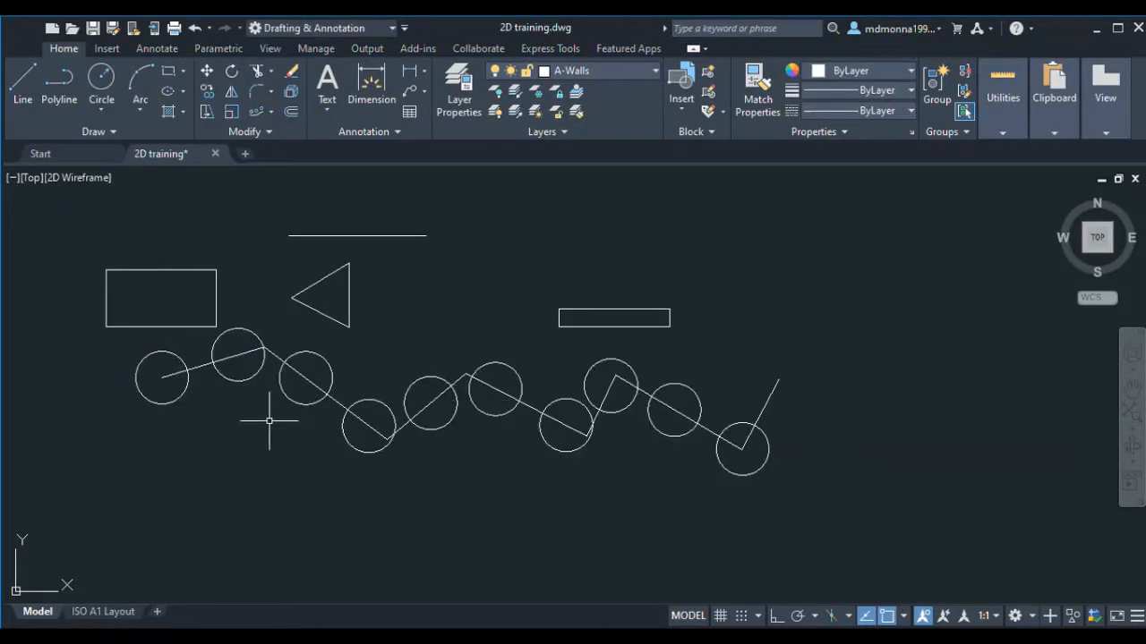
pyautogui.scroll(2, 504, 383)
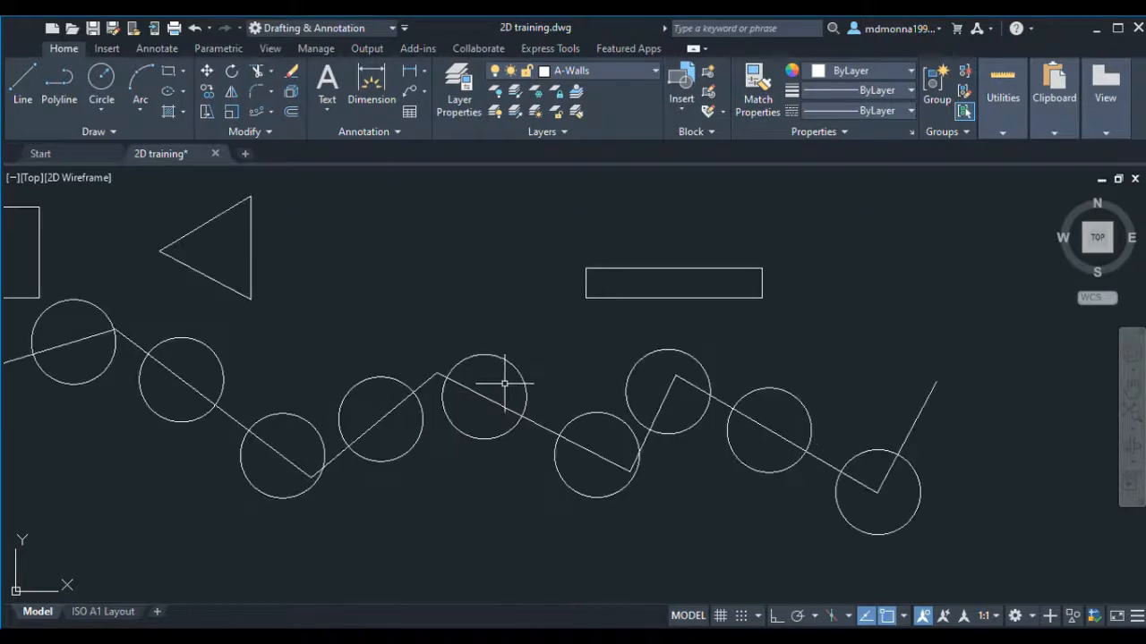
pyautogui.scroll(-2, 469, 395)
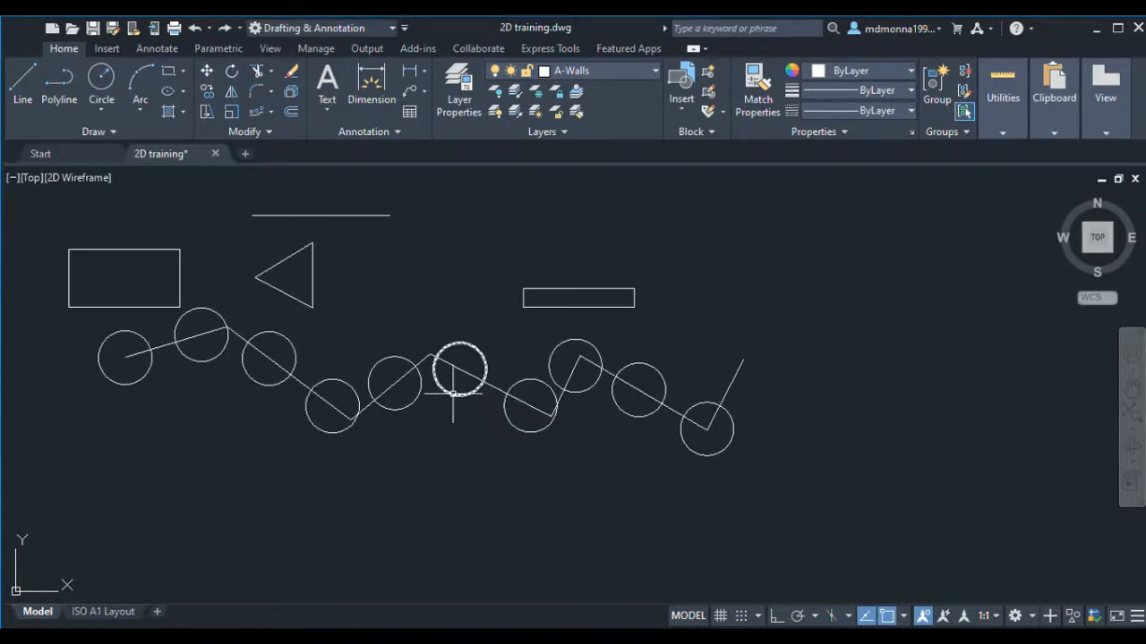
pyautogui.click(454, 392)
pyautogui.press('Delete')
# Erase the horizontal line above the triangle with the Erase command, and undo the erasure
pyautogui.scroll(-2, 421, 392)
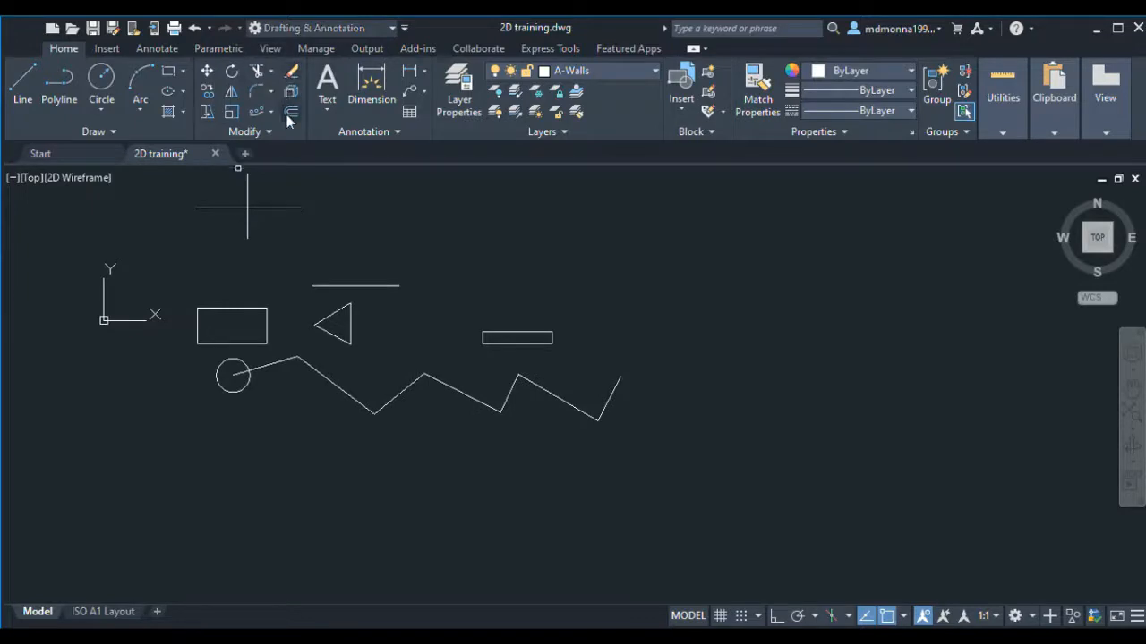
pyautogui.scroll(4, 370, 264)
pyautogui.scroll(-2, 425, 364)
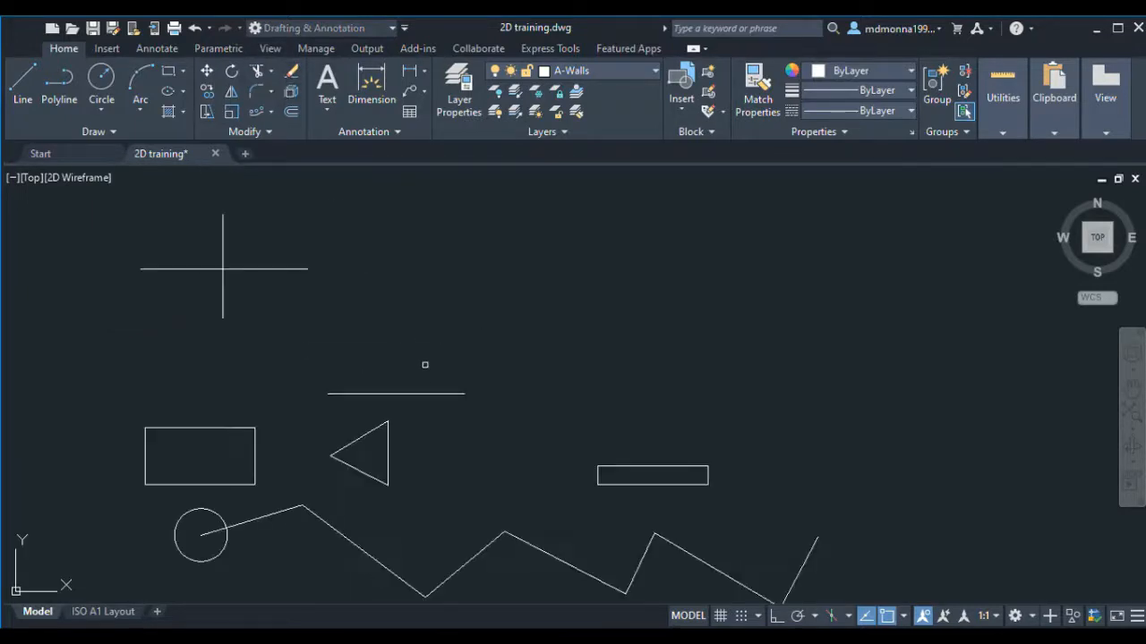
pyautogui.click(438, 388)
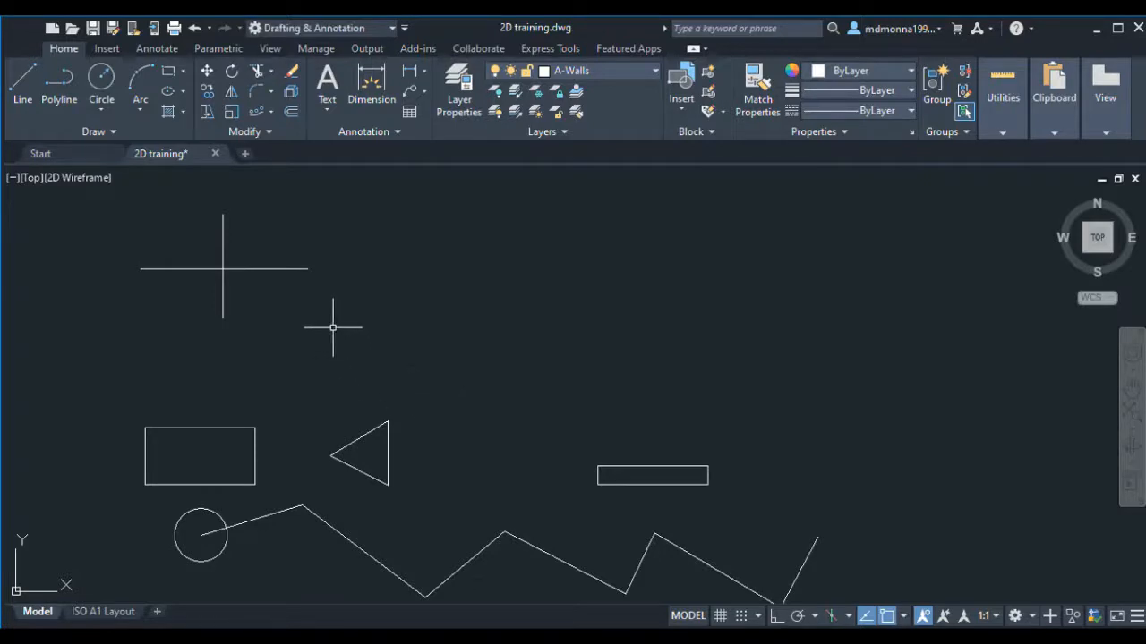
# Delete the preselected horizontal line above the triangle directly, and undo the deletion
pyautogui.scroll(-2, 330, 325)
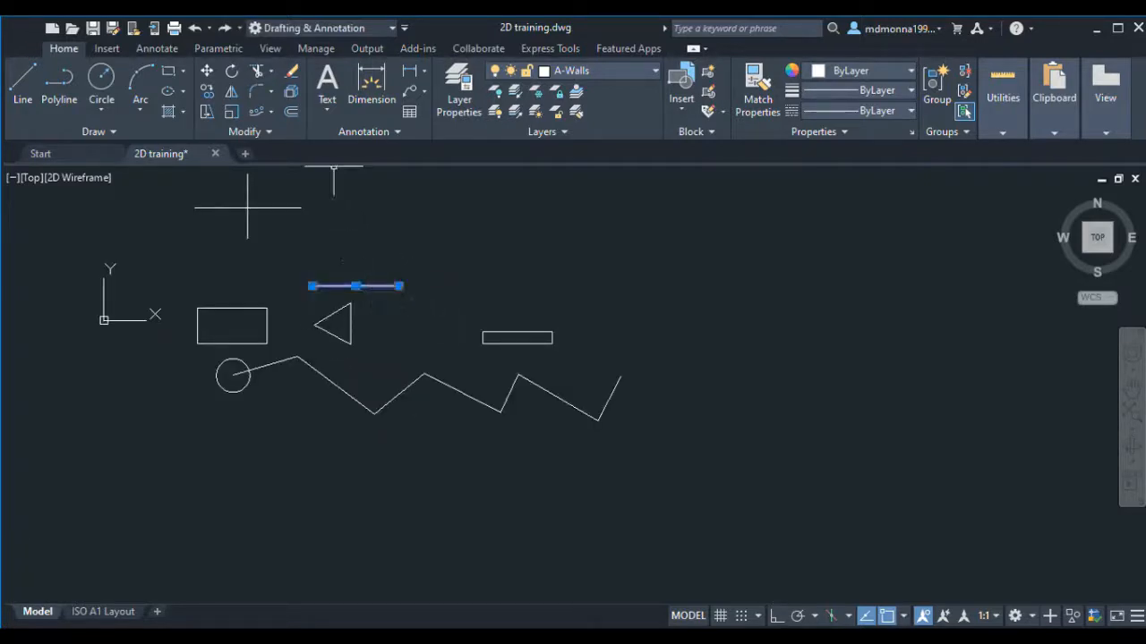
pyautogui.press('Delete')
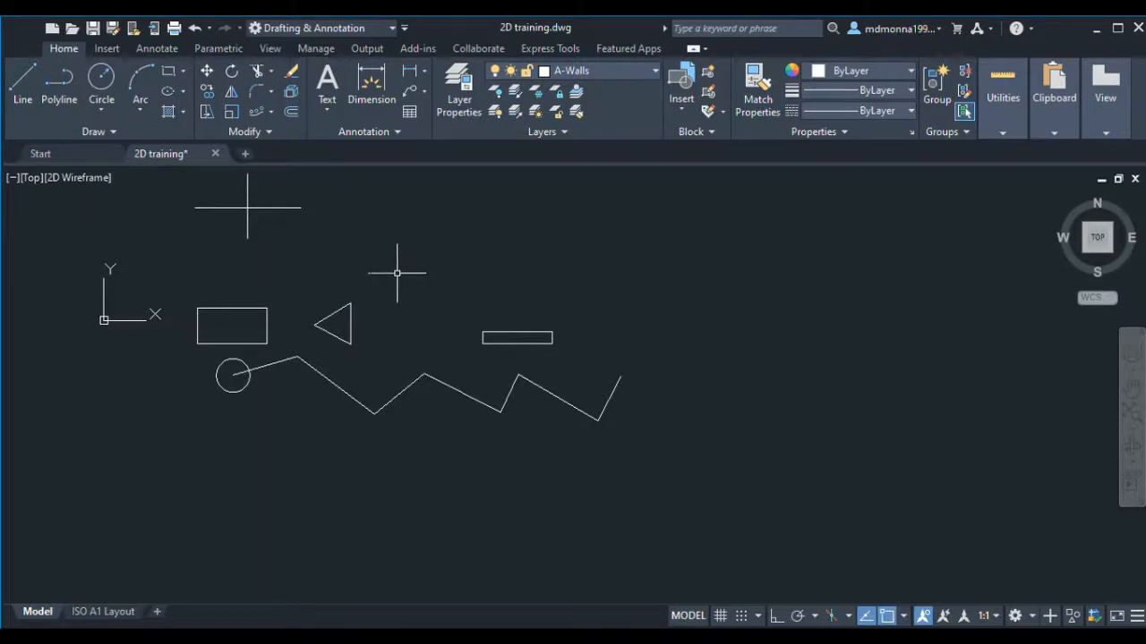
pyautogui.hotkey('ctrl', 'z')
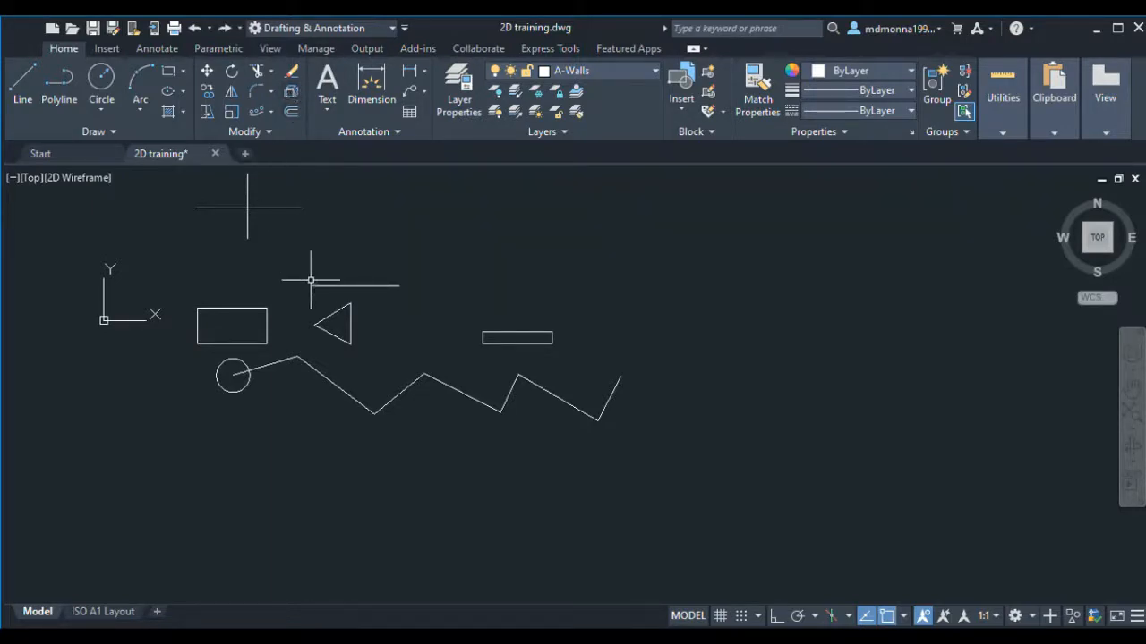
pyautogui.scroll(4, 162, 307)
pyautogui.scroll(-2, 261, 341)
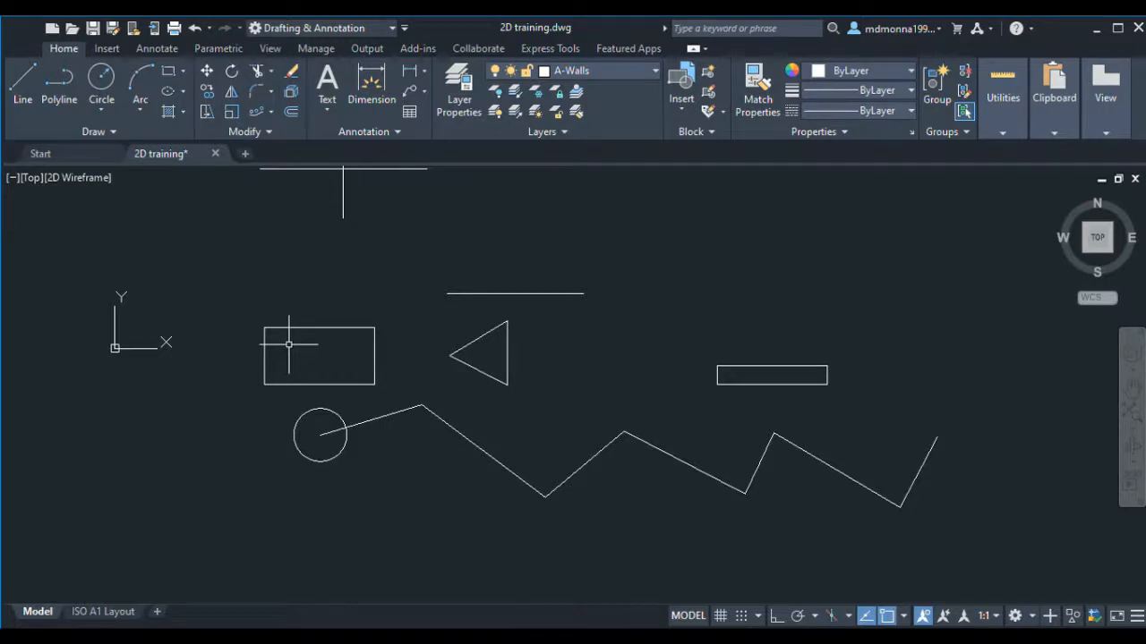
# Select the large rectangle and then the triangle to check which segments behave as a single object
pyautogui.scroll(2, 288, 343)
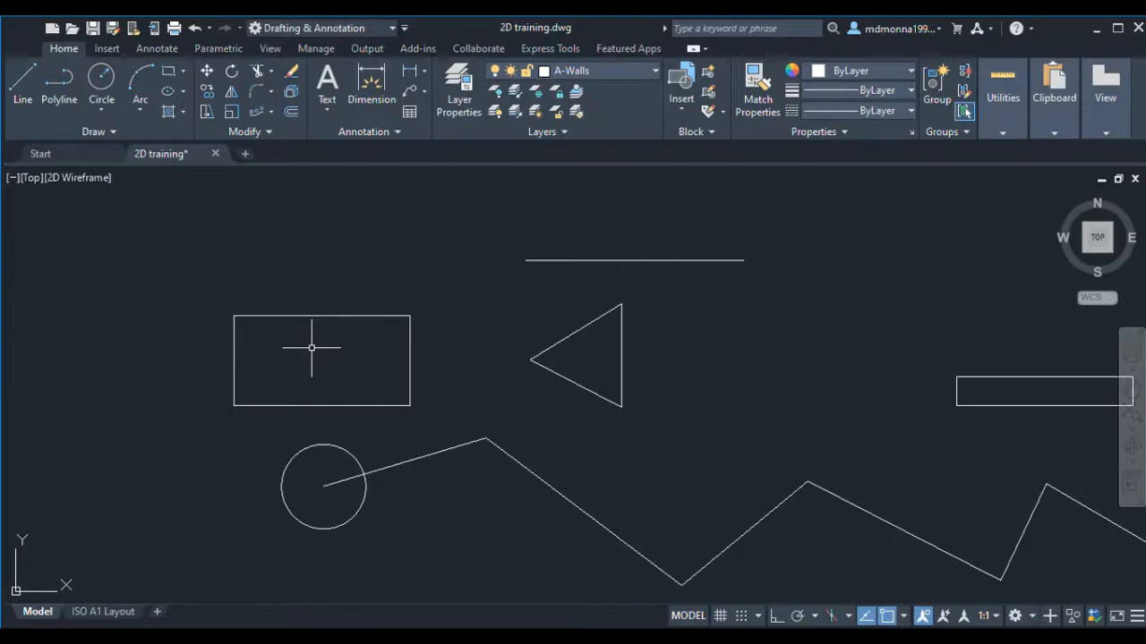
pyautogui.click(315, 316)
pyautogui.press('Escape')
pyautogui.scroll(-2, 354, 333)
pyautogui.scroll(2, 324, 350)
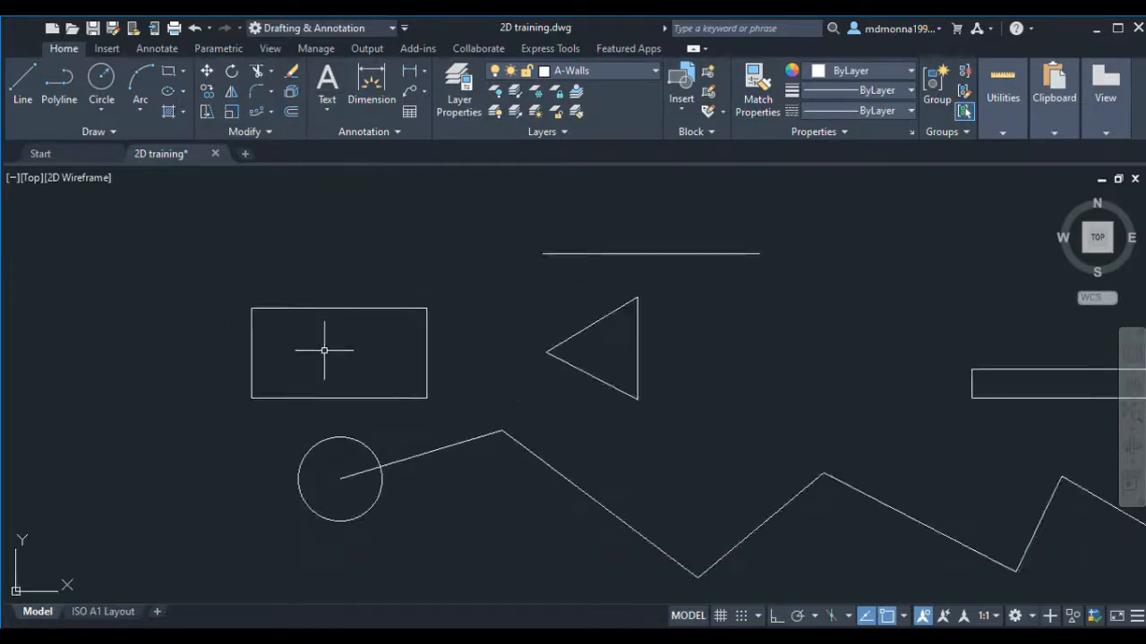
pyautogui.click(361, 352)
pyautogui.click(336, 287)
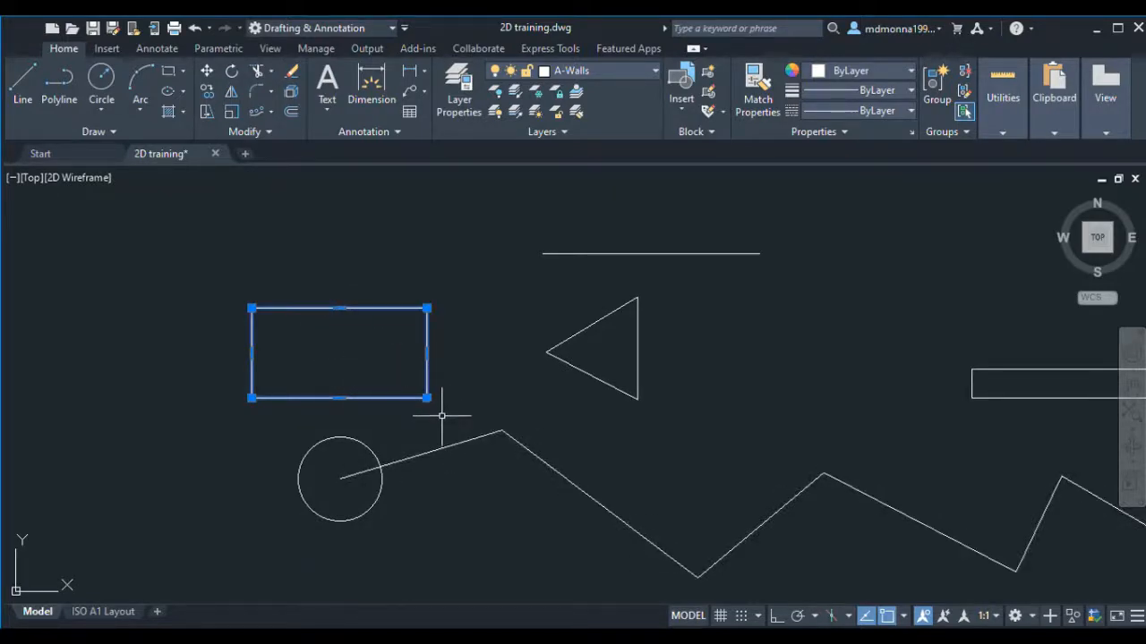
pyautogui.press('Escape')
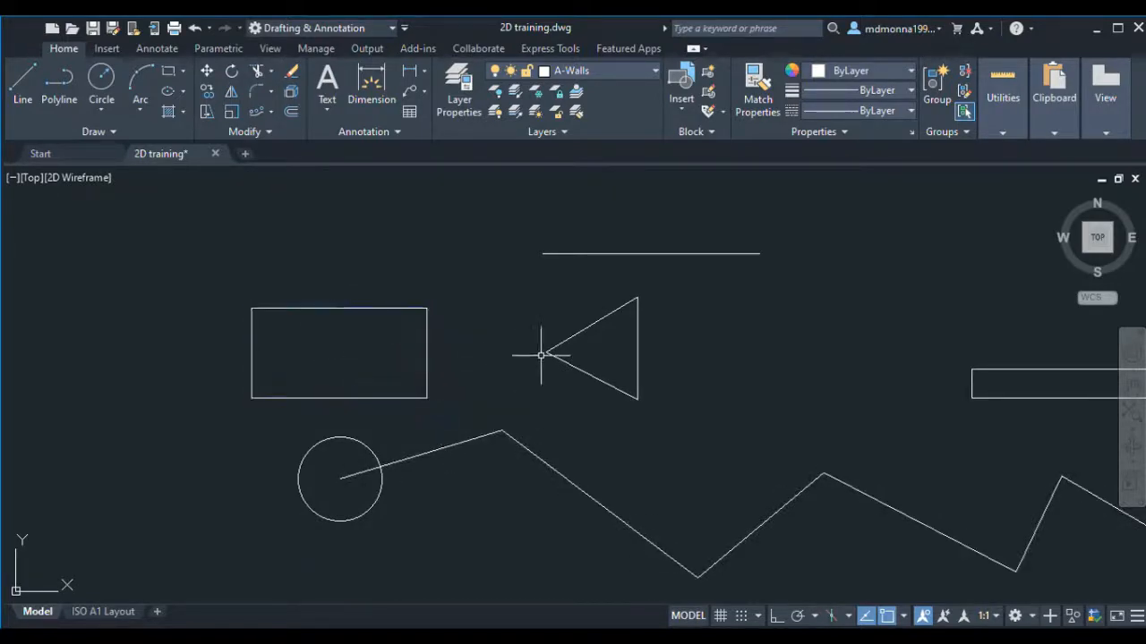
pyautogui.click(601, 342)
pyautogui.click(570, 306)
pyautogui.press('Escape')
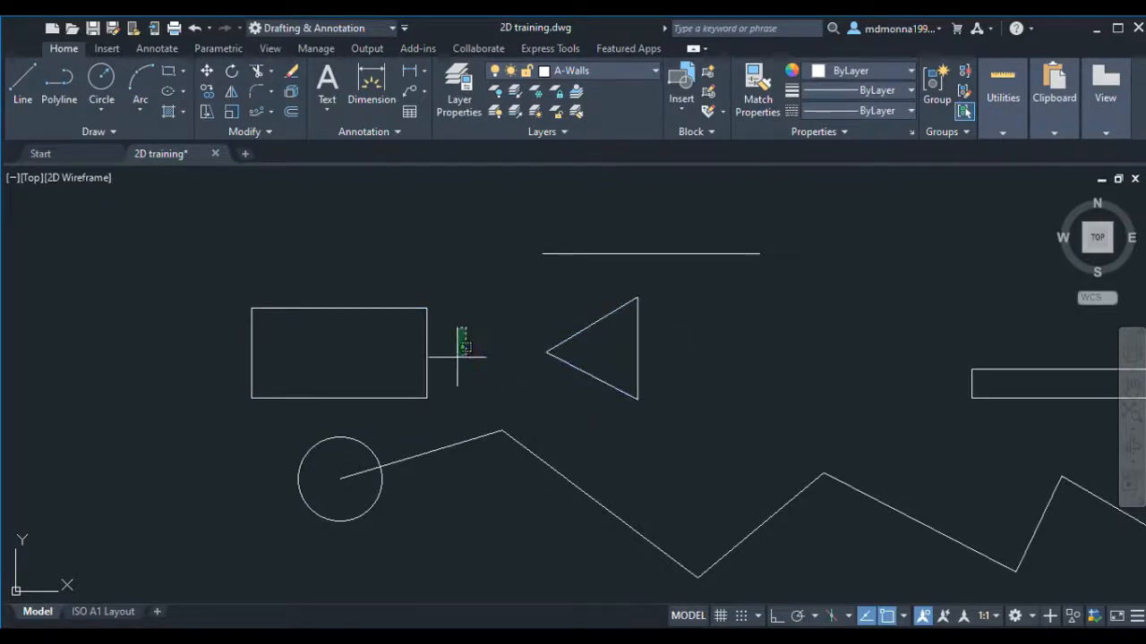
pyautogui.click(396, 330)
pyautogui.press('Escape')
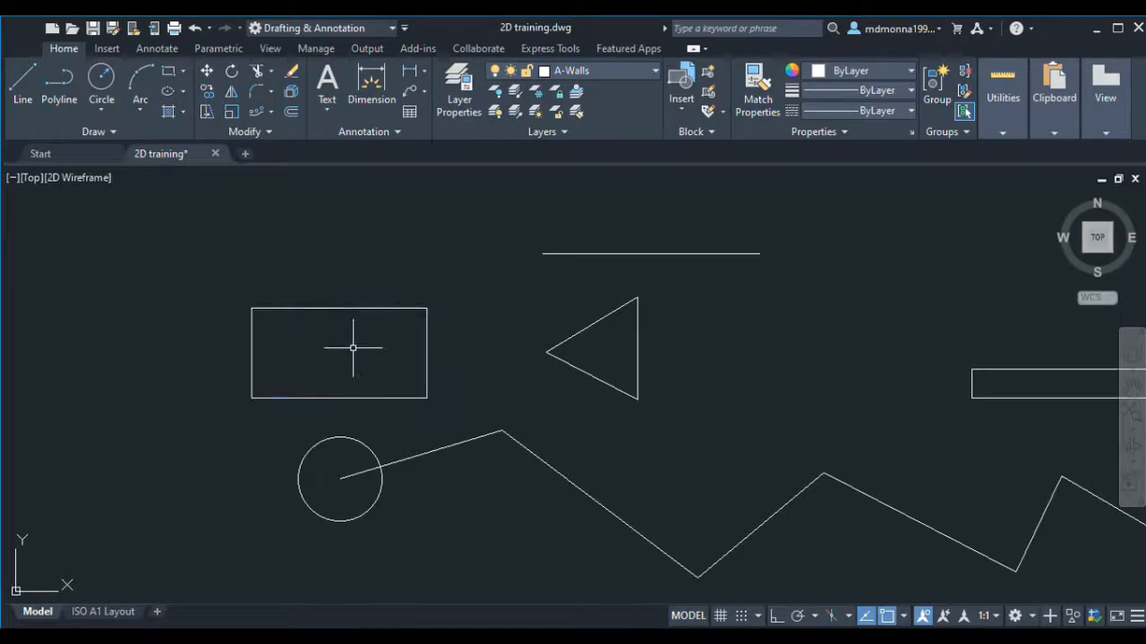
# Explode the large rectangle above the circle into separate line segments
pyautogui.click(352, 348)
pyautogui.click(327, 285)
pyautogui.click(287, 110)
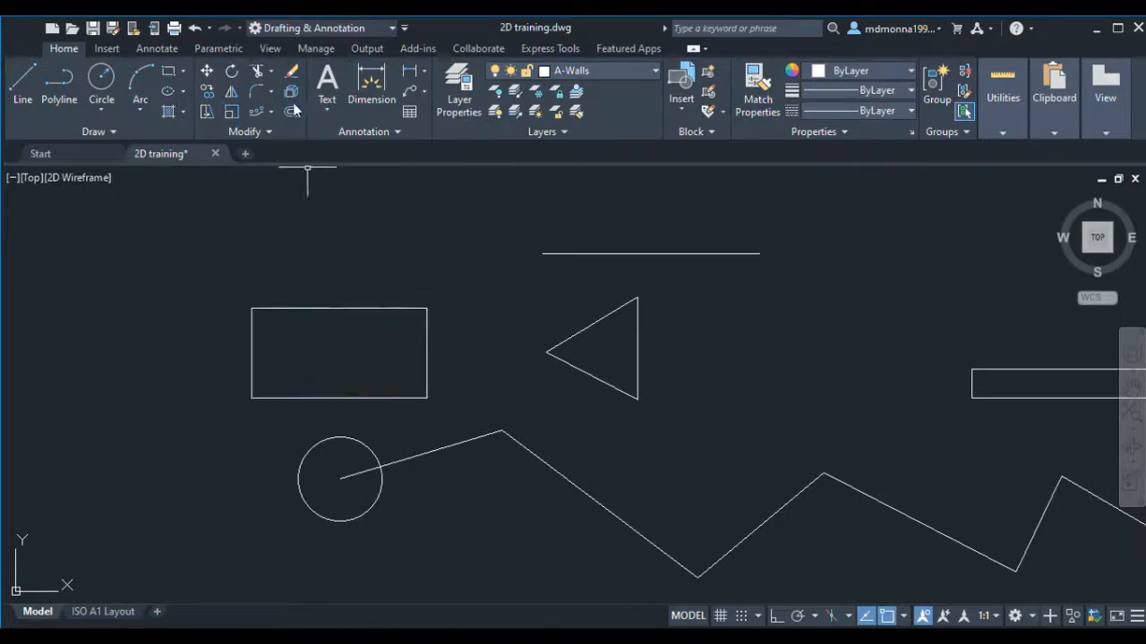
# Select individual sides of the large exploded rectangle to check that each one is a separate line
pyautogui.click(365, 266)
pyautogui.click(322, 337)
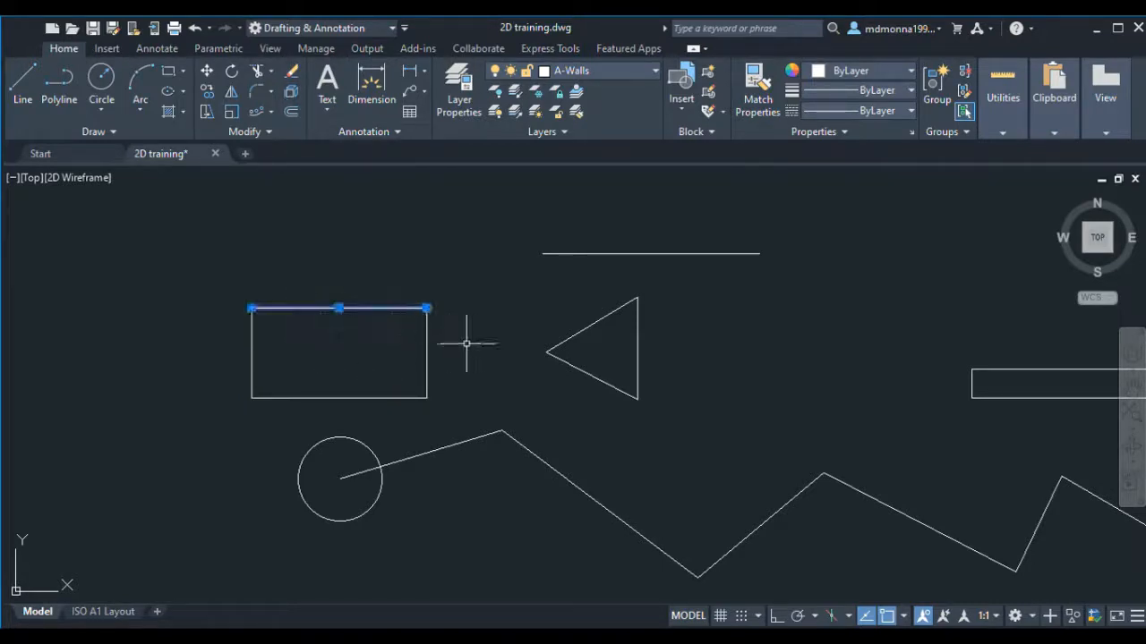
pyautogui.click(467, 343)
pyautogui.click(363, 357)
pyautogui.press('Escape')
pyautogui.click(342, 354)
pyautogui.click(277, 416)
pyautogui.click(220, 348)
pyautogui.press('Escape')
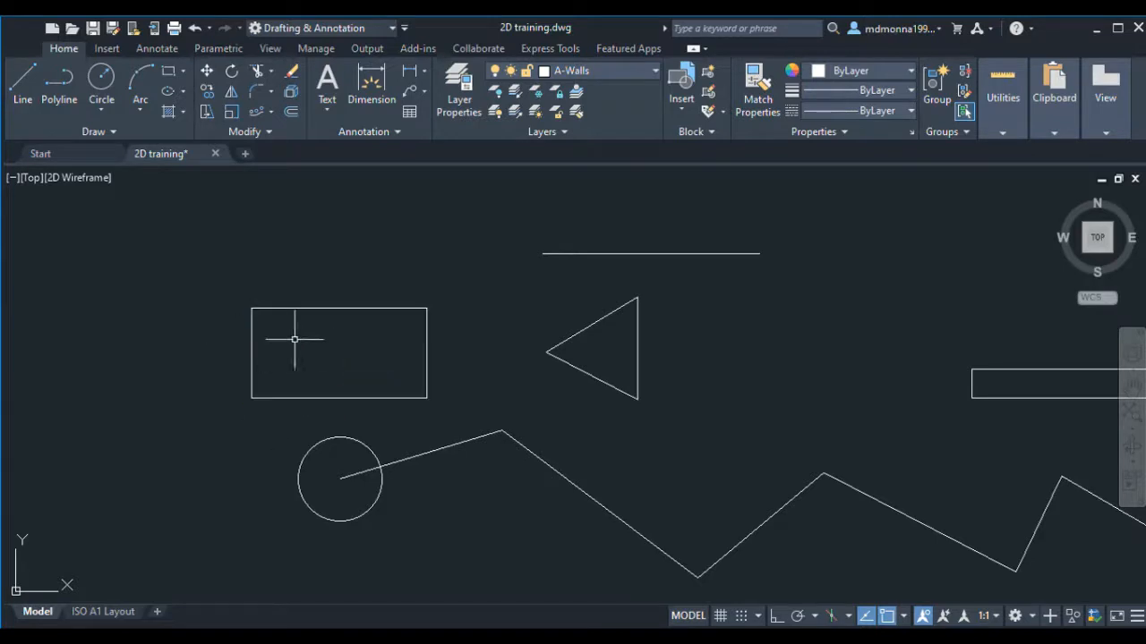
pyautogui.click(349, 343)
pyautogui.click(328, 289)
pyautogui.press('Escape')
pyautogui.click(350, 352)
pyautogui.press('Escape')
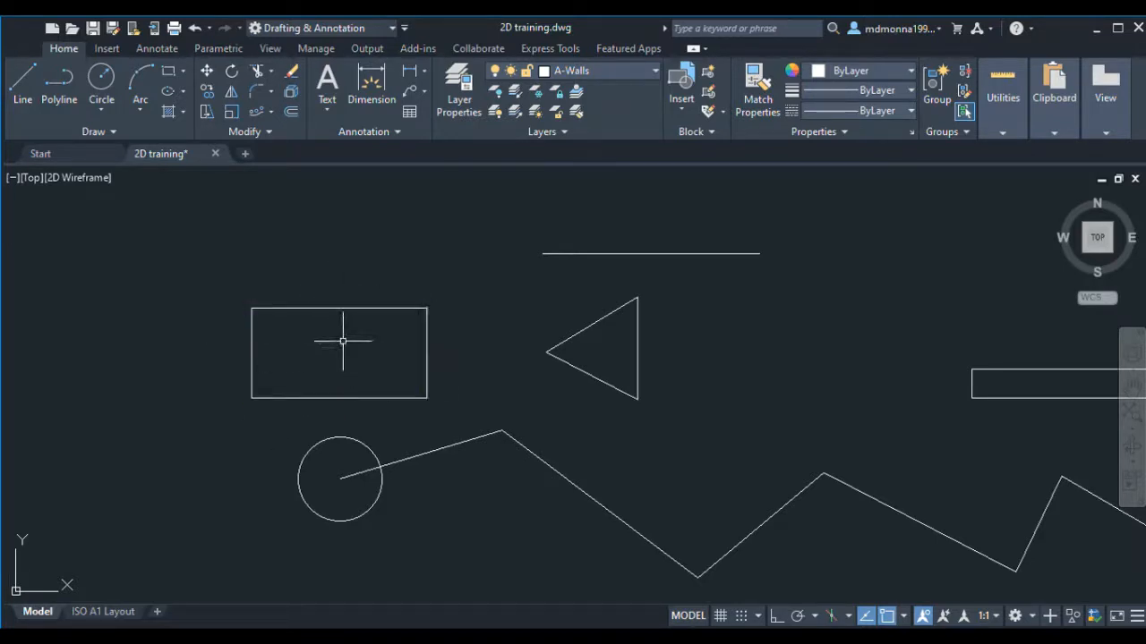
pyautogui.click(348, 326)
pyautogui.click(336, 296)
pyautogui.press('Escape')
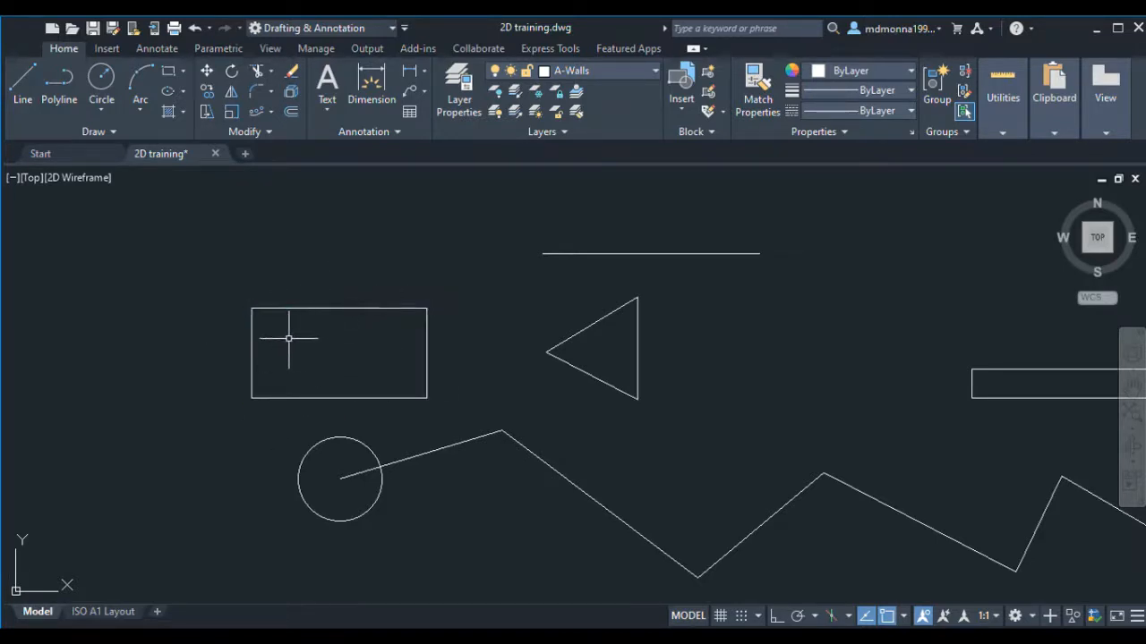
pyautogui.click(287, 337)
pyautogui.click(233, 323)
pyautogui.press('Escape')
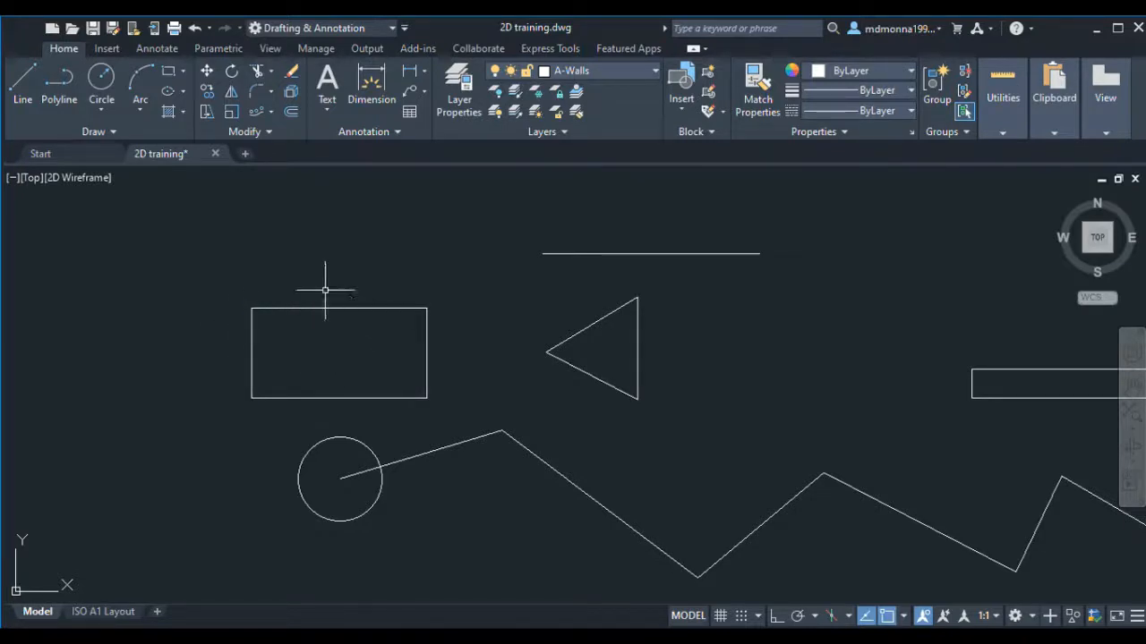
# Try to offset the horizontal line above the triangle by a very small distance
pyautogui.scroll(-2, 295, 257)
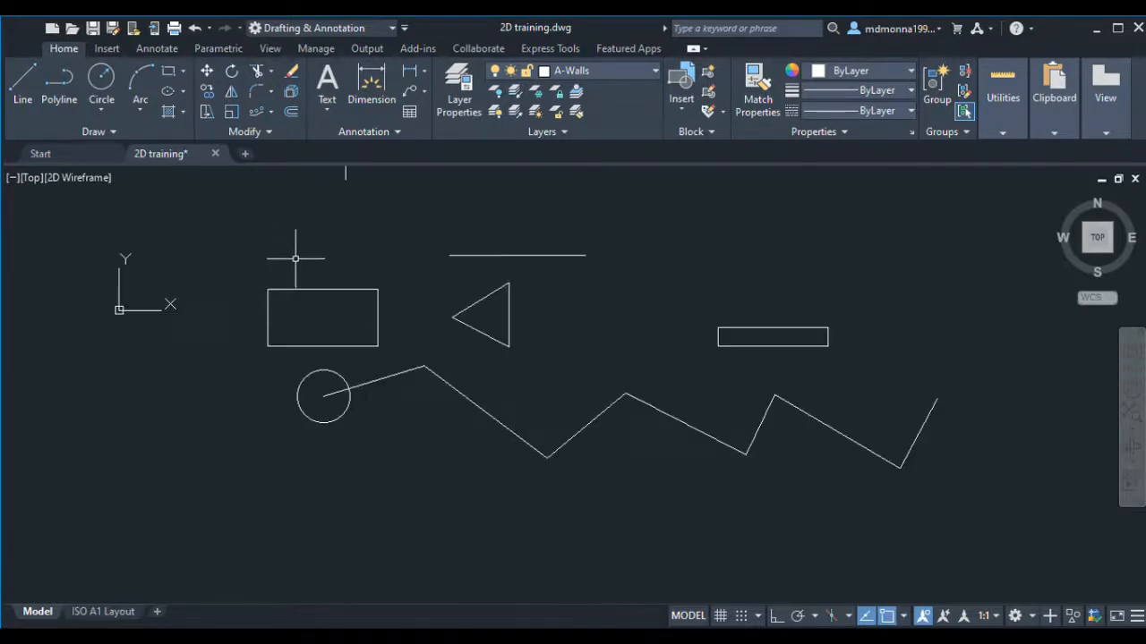
pyautogui.click(290, 114)
pyautogui.scroll(-2, 468, 217)
pyautogui.scroll(4, 506, 307)
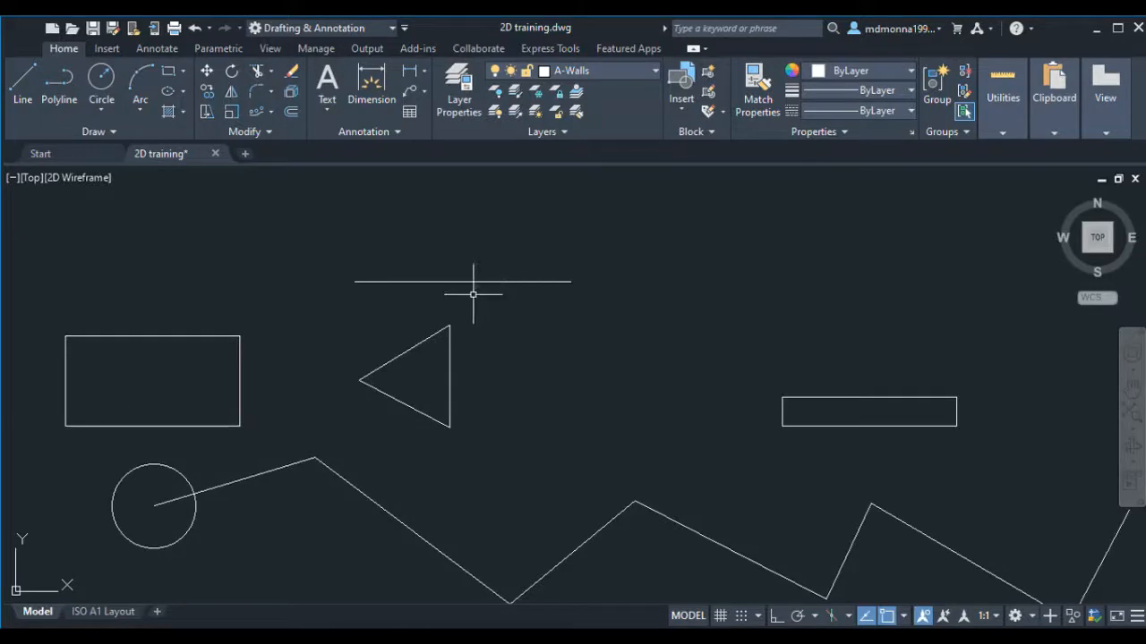
pyautogui.scroll(-2, 430, 303)
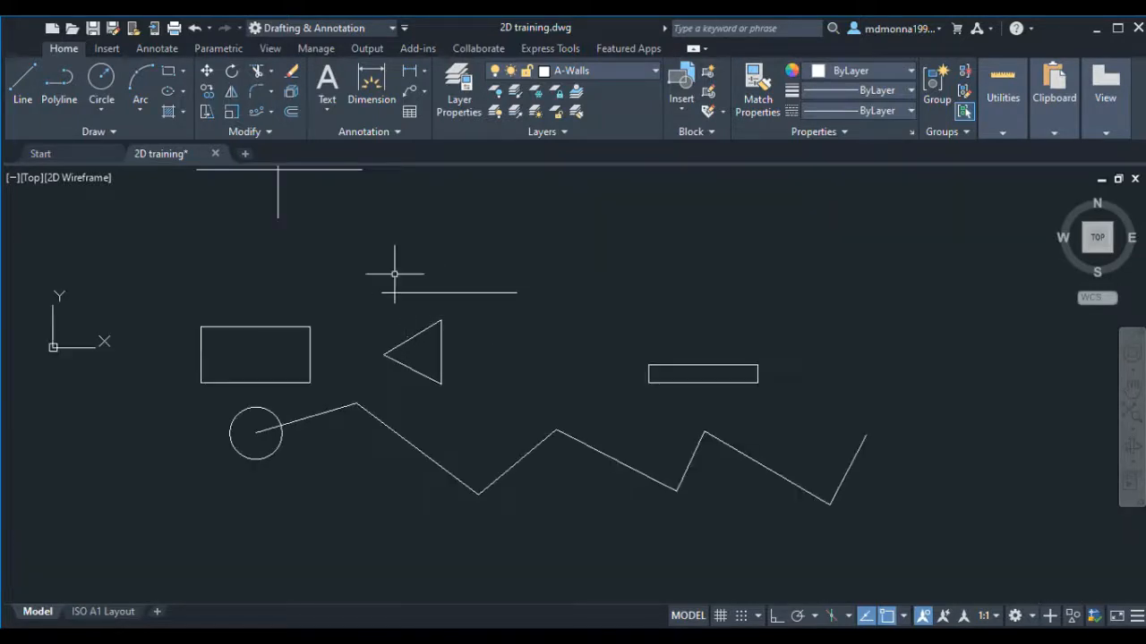
pyautogui.scroll(2, 305, 340)
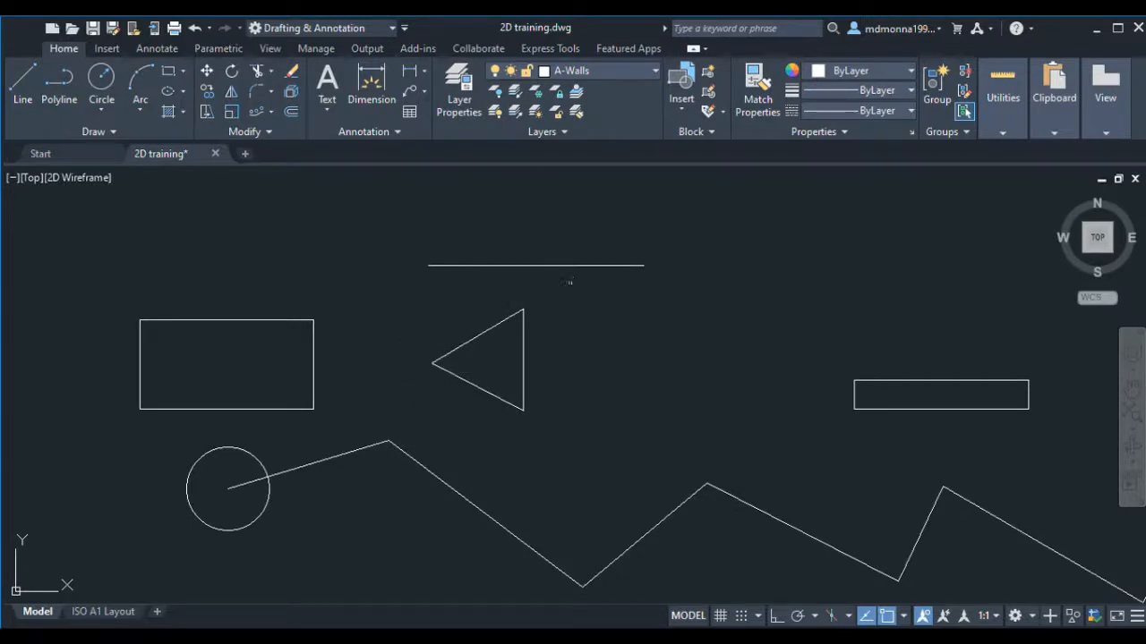
pyautogui.click(529, 265)
pyautogui.press('Escape')
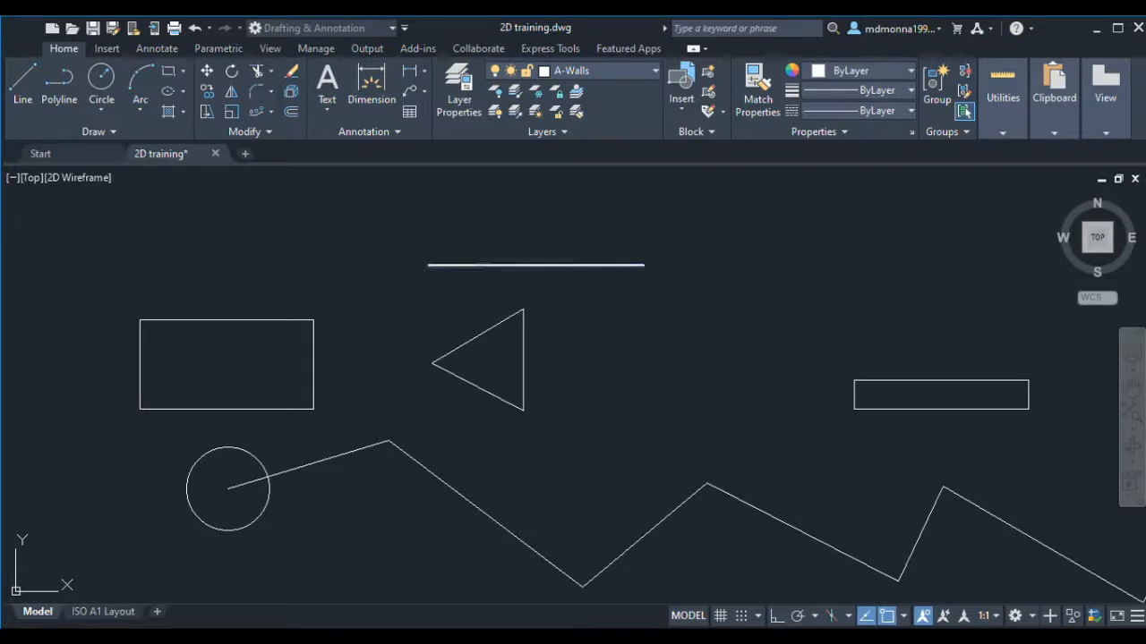
pyautogui.scroll(4, 589, 255)
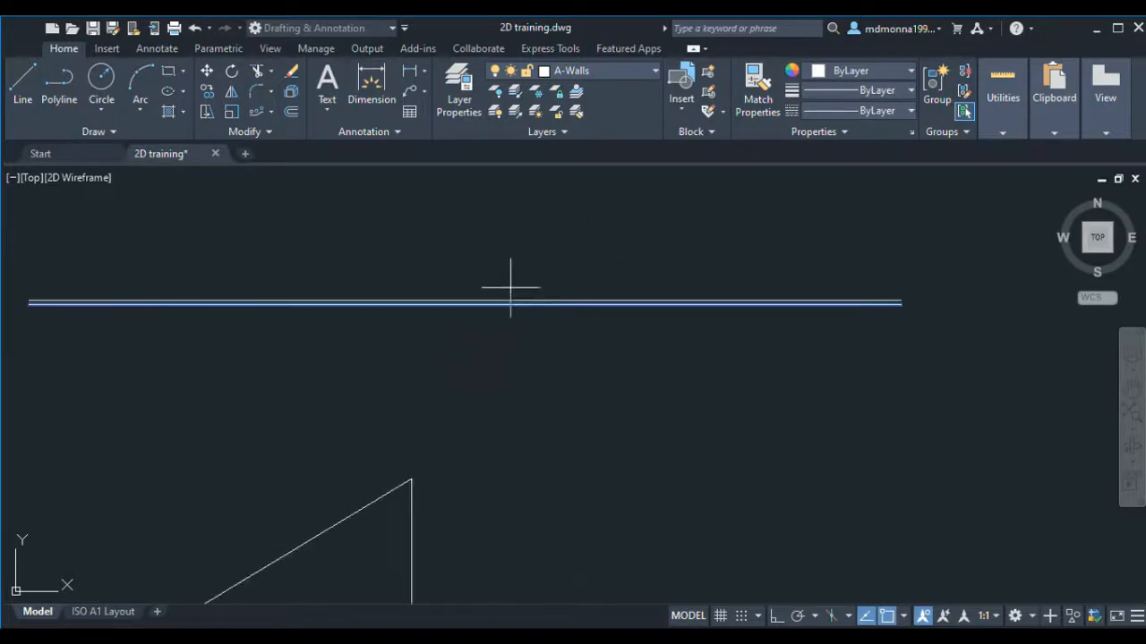
pyautogui.scroll(4, 470, 322)
pyautogui.click(466, 334)
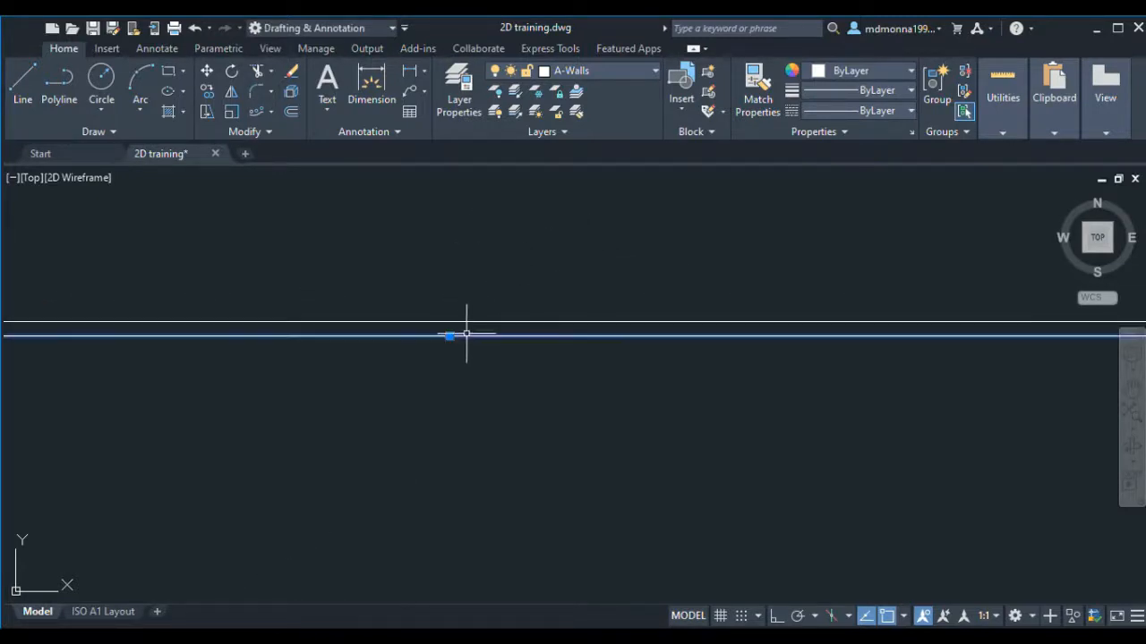
pyautogui.press('Escape')
# Offset the horizontal line above the triangle downward to make a parallel line between it and the triangle
pyautogui.scroll(-2, 451, 367)
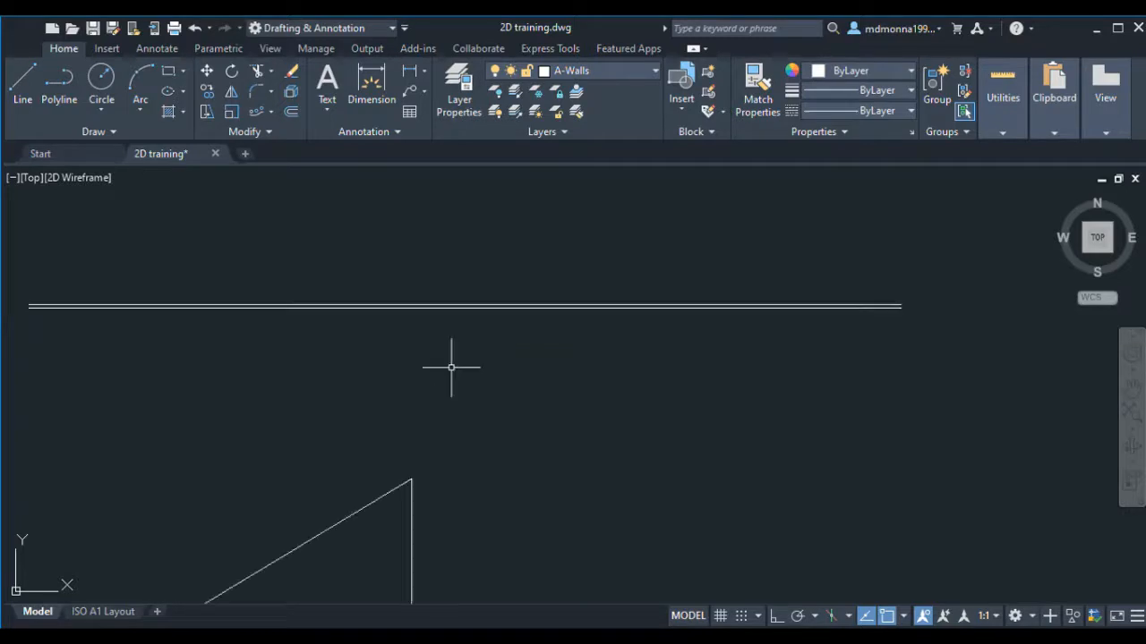
pyautogui.scroll(-1, 474, 345)
pyautogui.moveTo(474, 350); pyautogui.dragTo(433, 296)
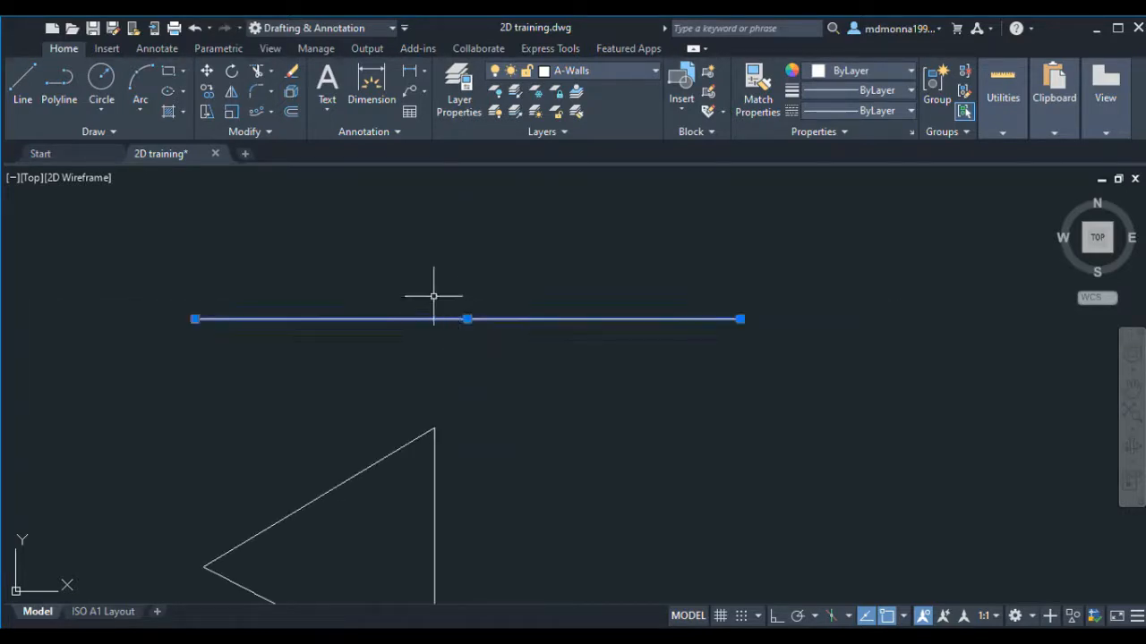
pyautogui.click(291, 112)
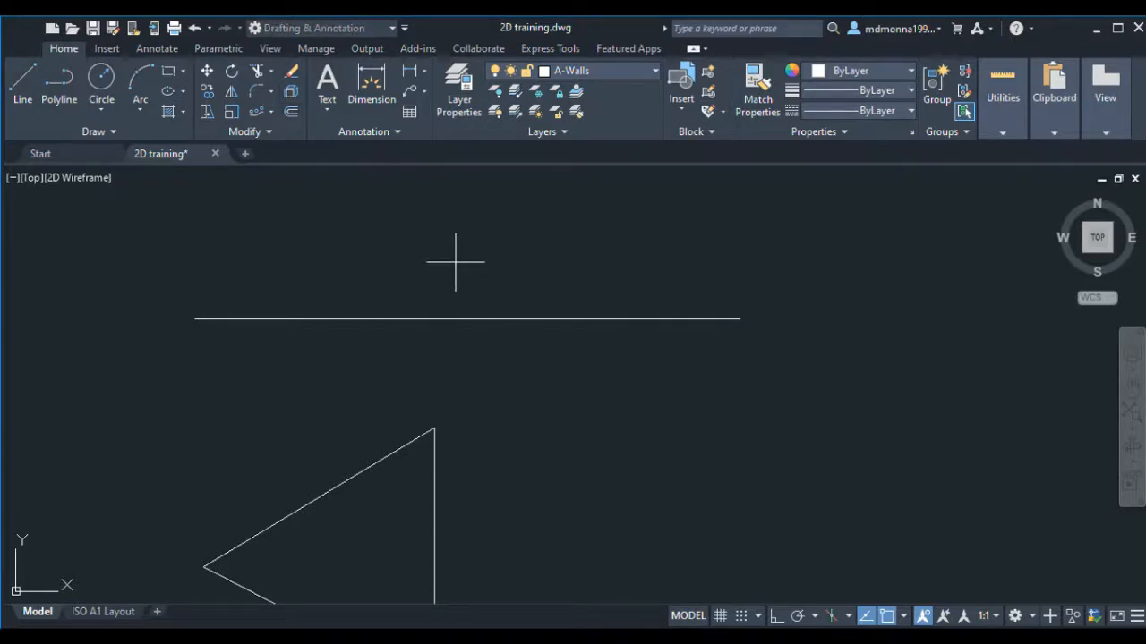
pyautogui.press('Return')
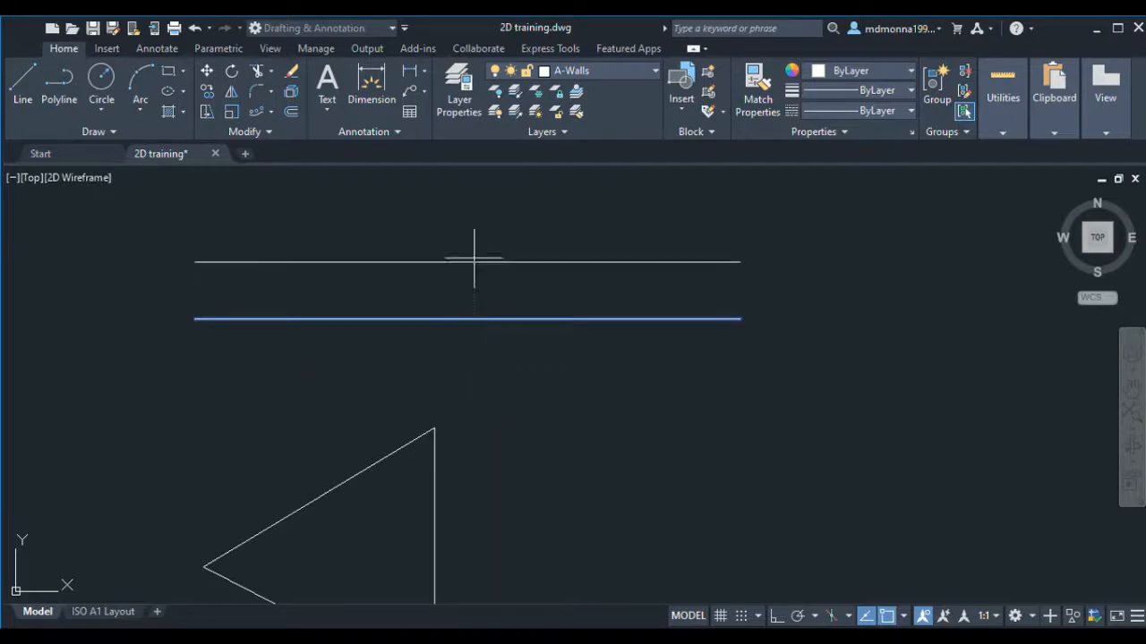
pyautogui.click(504, 394)
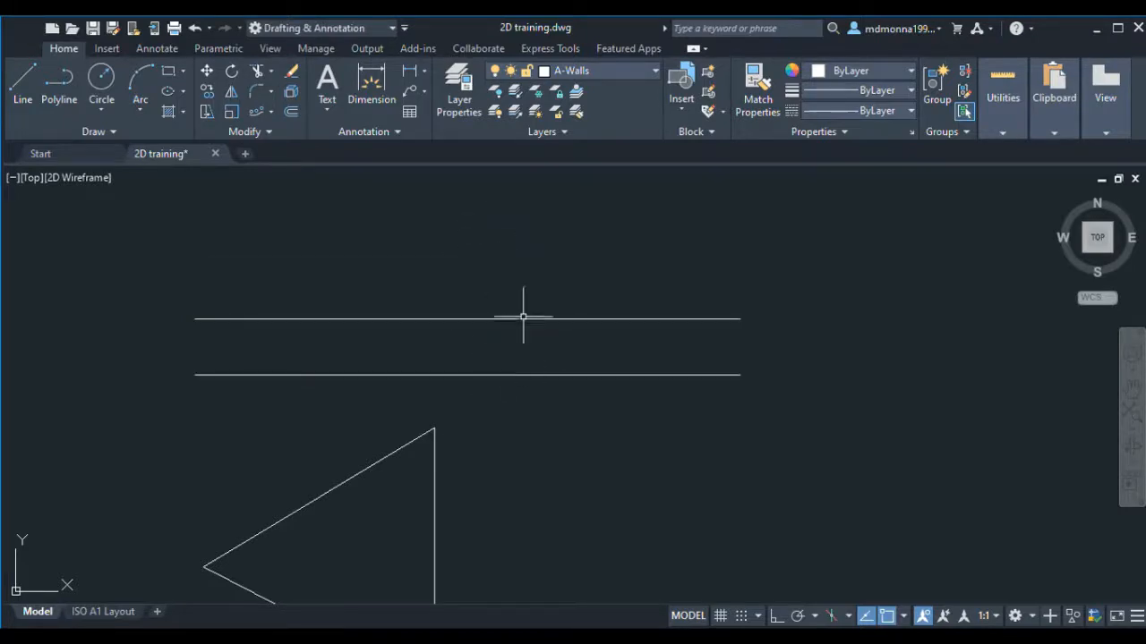
pyautogui.scroll(-5, 511, 325)
pyautogui.scroll(4, 345, 376)
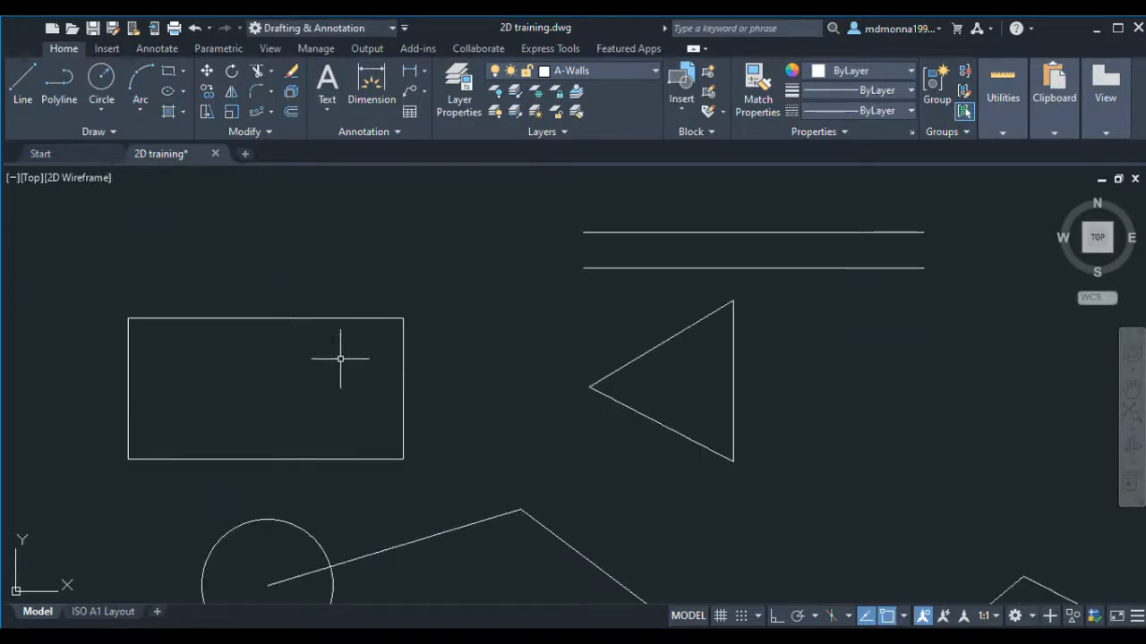
pyautogui.click(342, 355)
pyautogui.click(294, 295)
pyautogui.press('Escape')
pyautogui.scroll(-2, 394, 338)
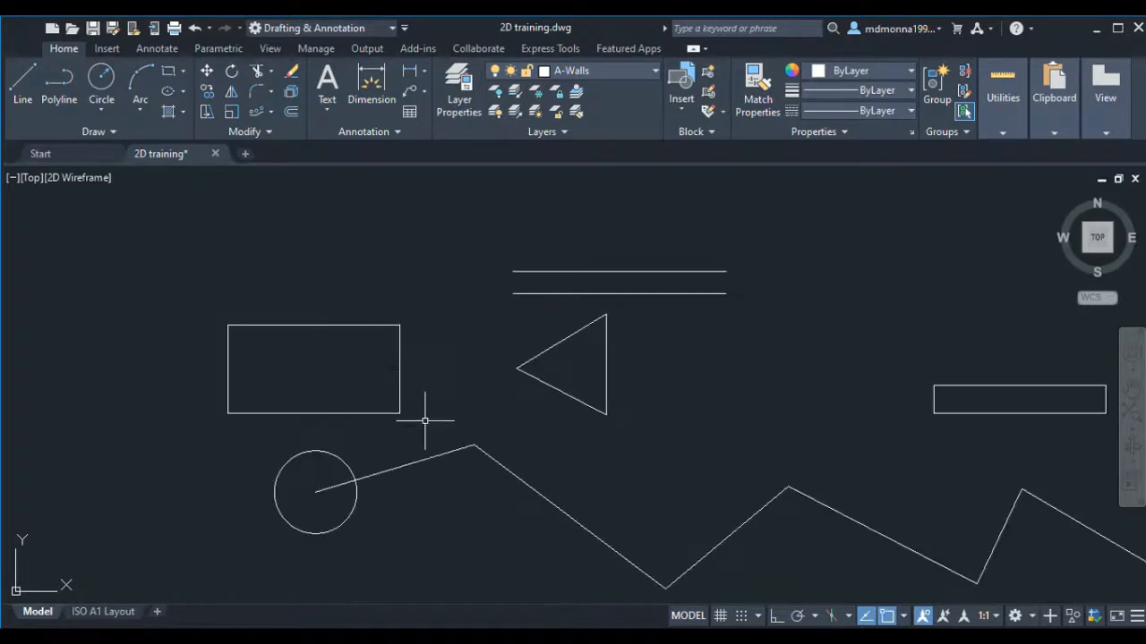
# Offset the small narrow rectangle outward to create a larger concentric rectangle around it
pyautogui.scroll(-4, 539, 400)
pyautogui.scroll(6, 737, 391)
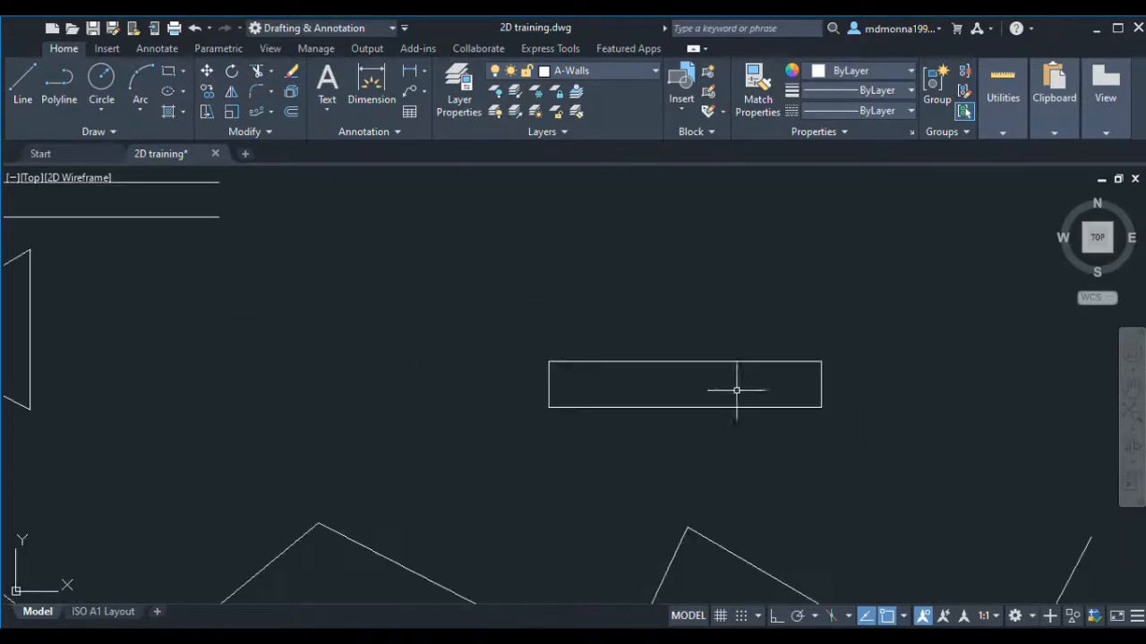
pyautogui.click(694, 364)
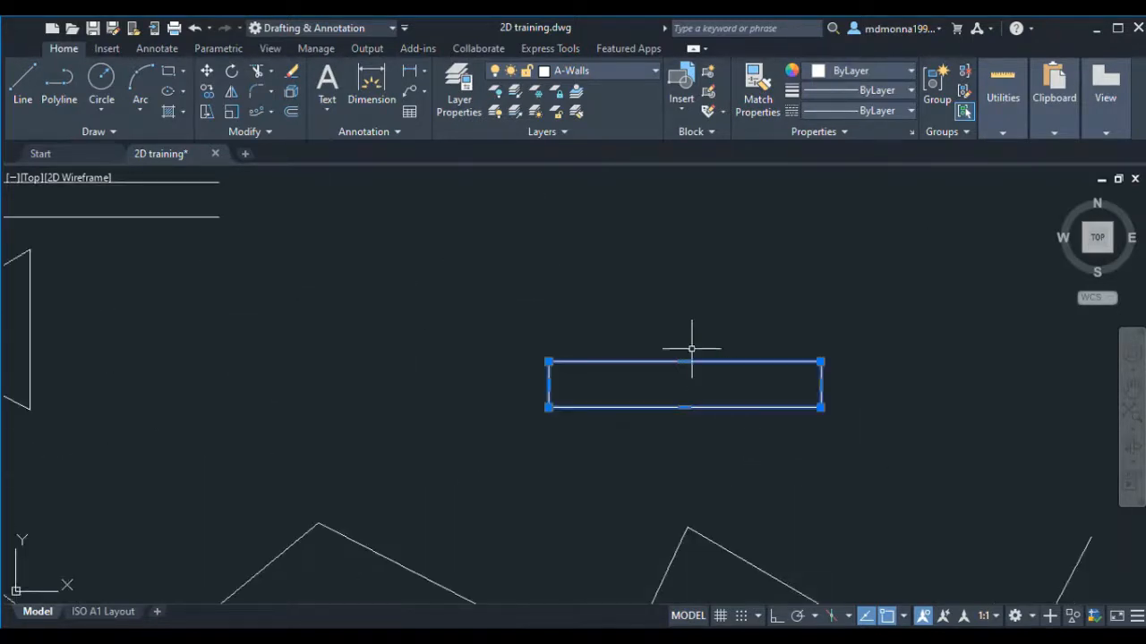
pyautogui.click(289, 115)
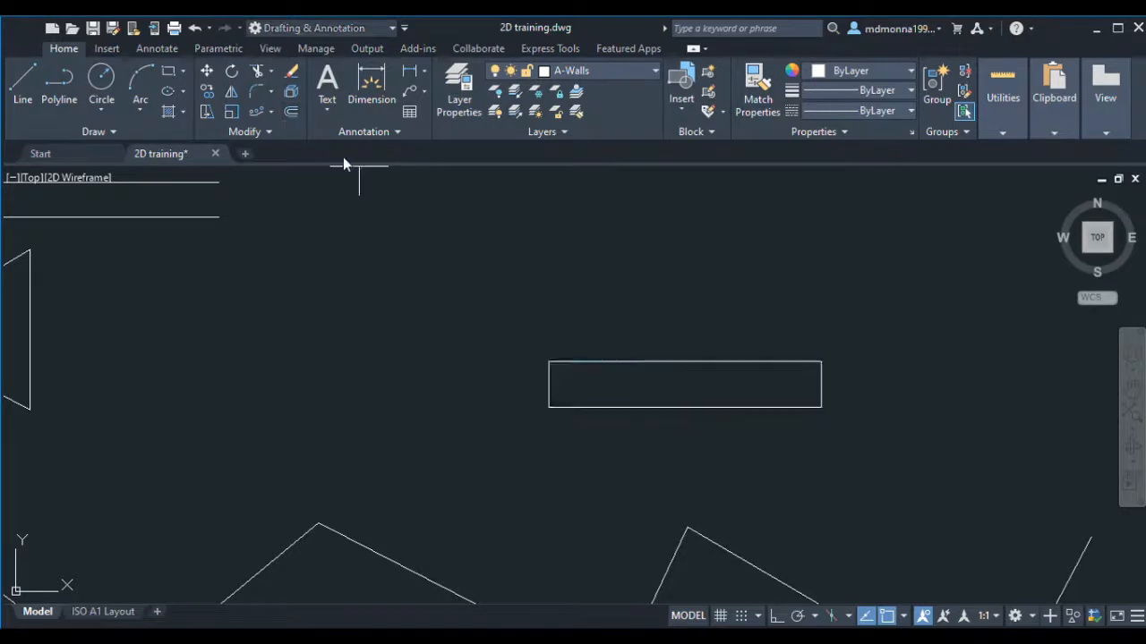
pyautogui.click(685, 329)
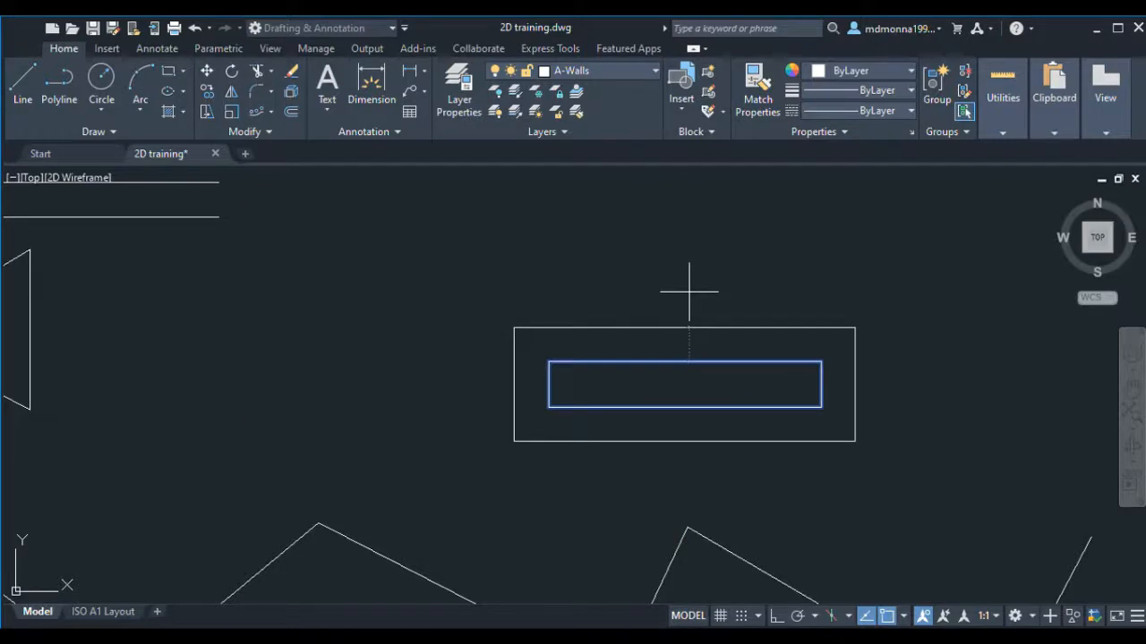
pyautogui.scroll(2, 703, 376)
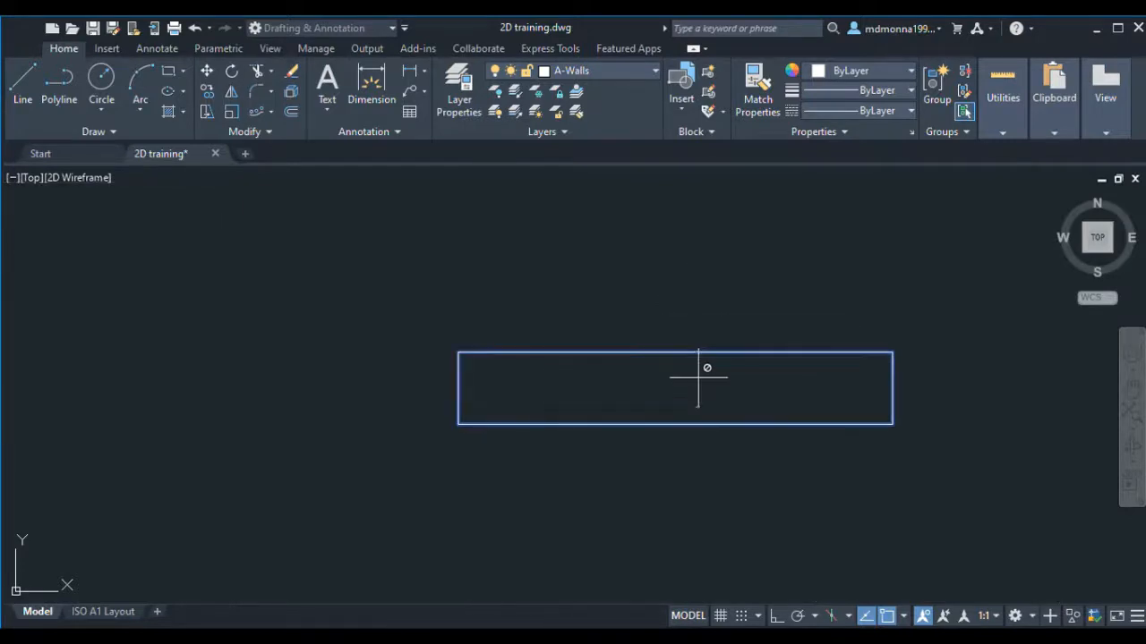
pyautogui.scroll(-2, 698, 377)
pyautogui.click(678, 281)
pyautogui.scroll(-2, 606, 382)
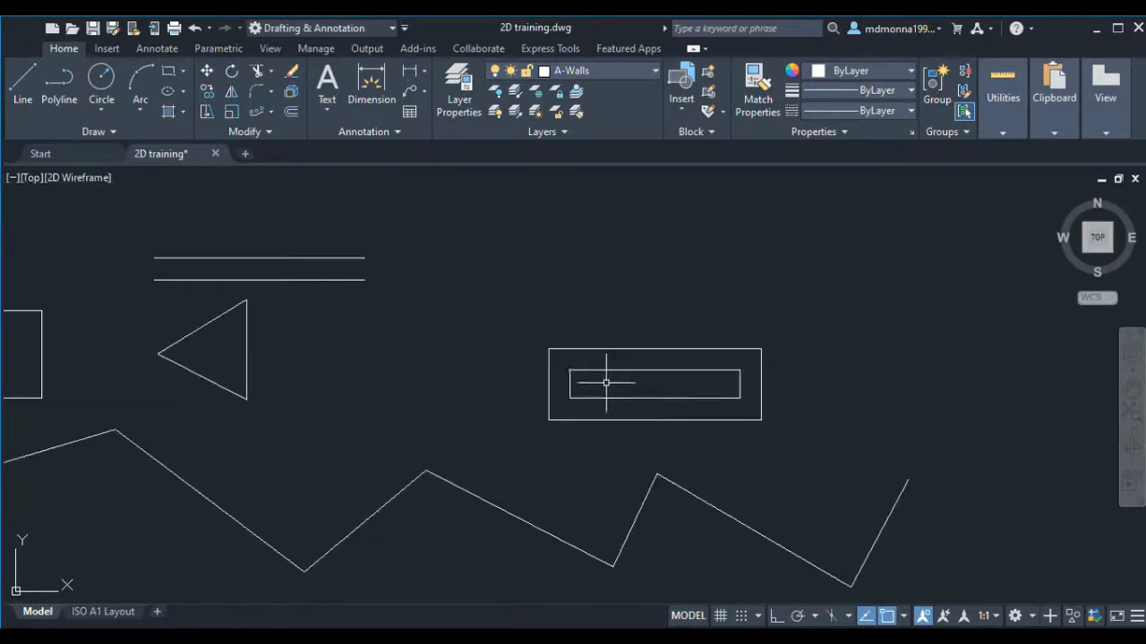
pyautogui.scroll(-4, 555, 362)
pyautogui.scroll(6, 606, 376)
pyautogui.scroll(-4, 607, 371)
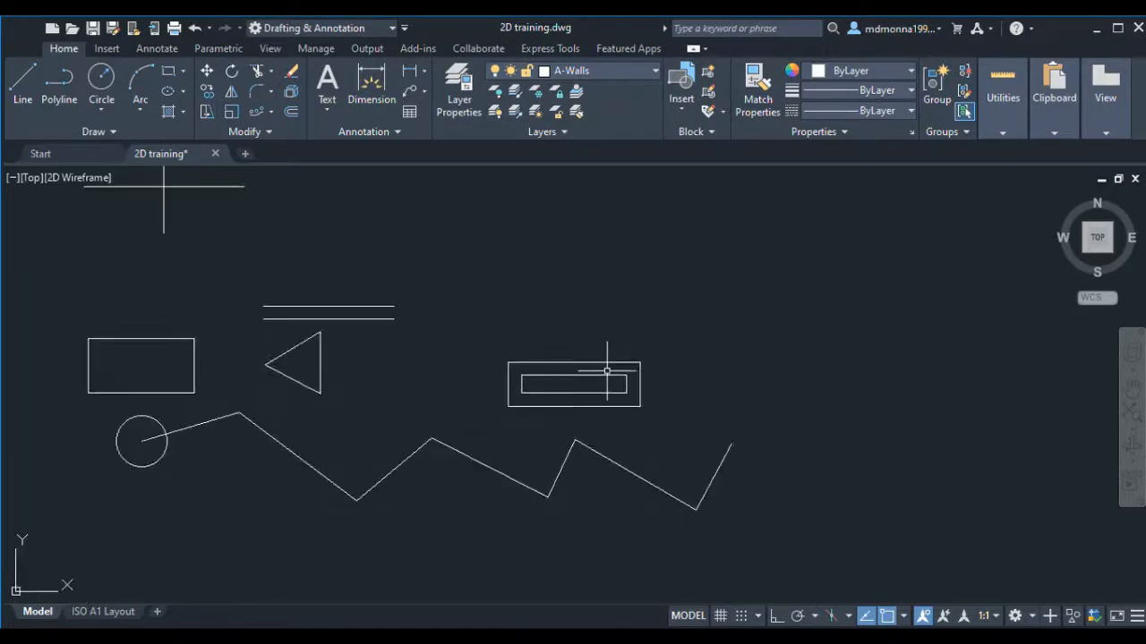
pyautogui.scroll(-2, 581, 360)
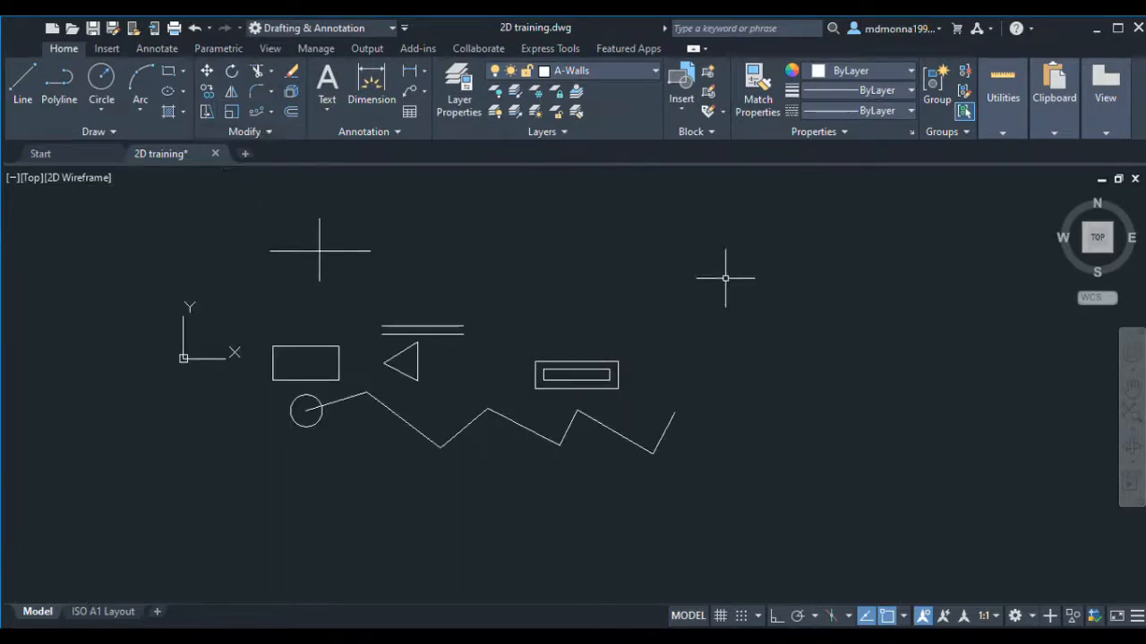
pyautogui.scroll(-2, 634, 381)
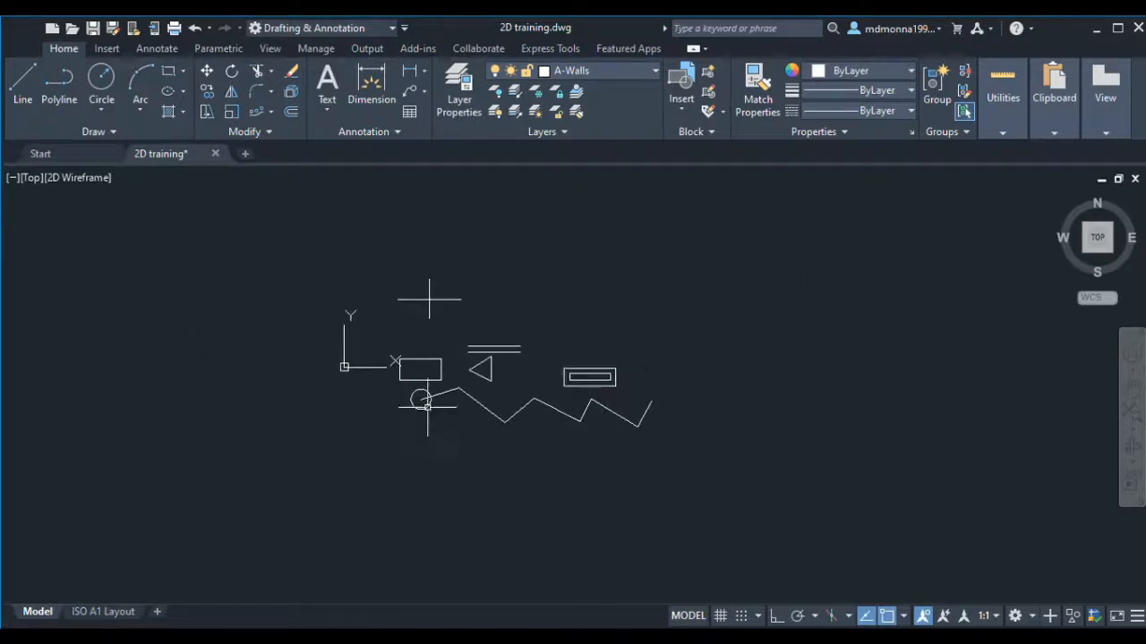
pyautogui.scroll(2, 368, 368)
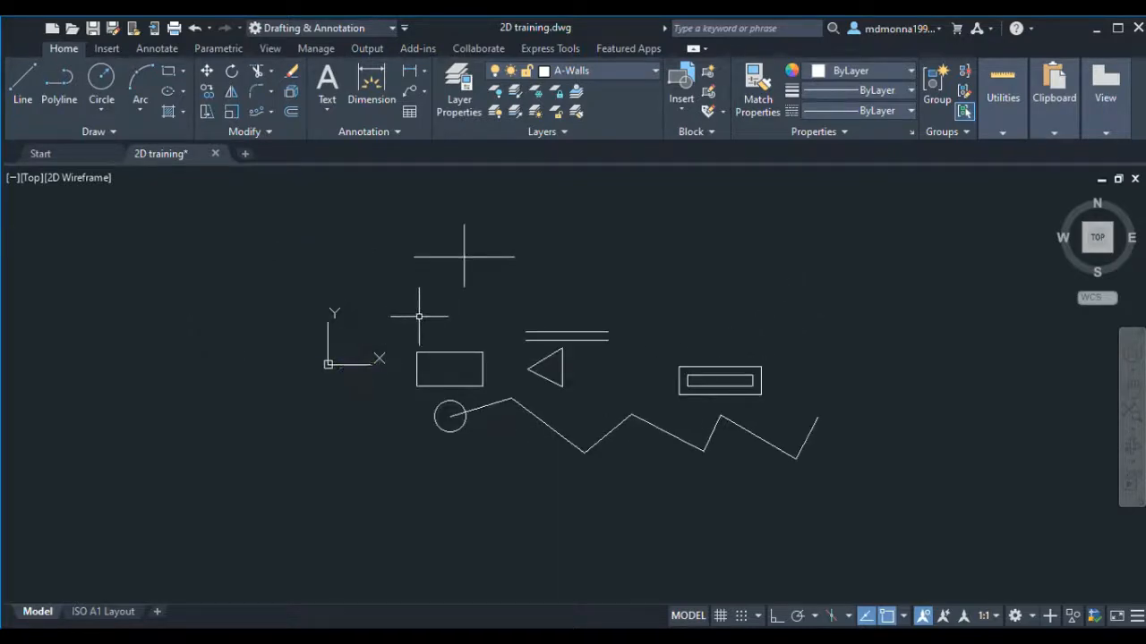
pyautogui.scroll(-2, 423, 342)
pyautogui.scroll(2, 442, 381)
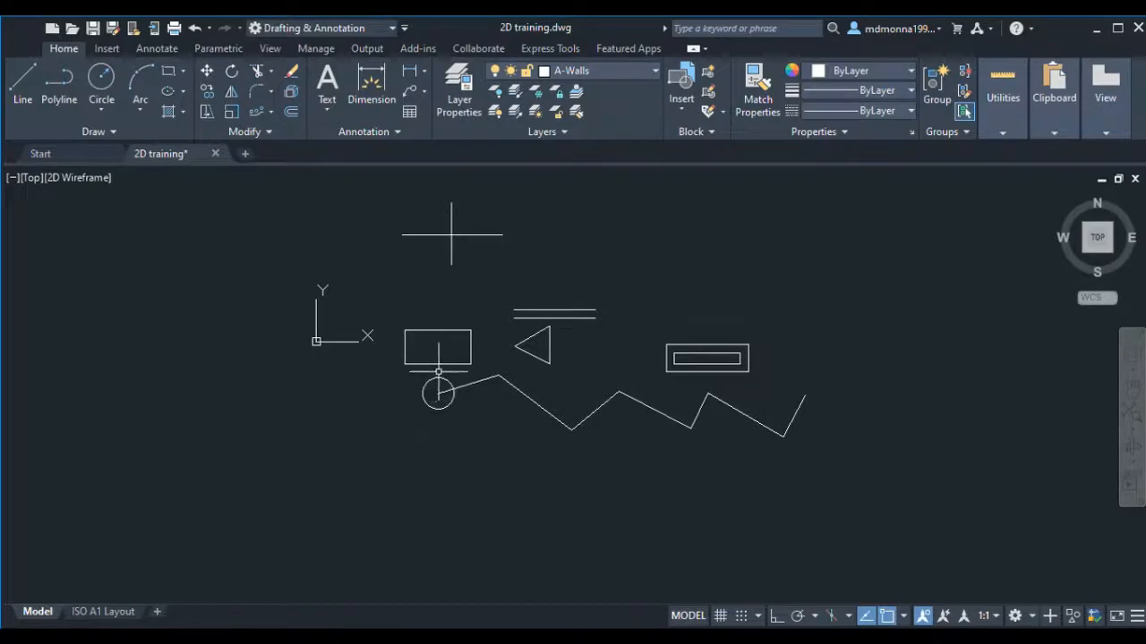
pyautogui.scroll(-2, 439, 403)
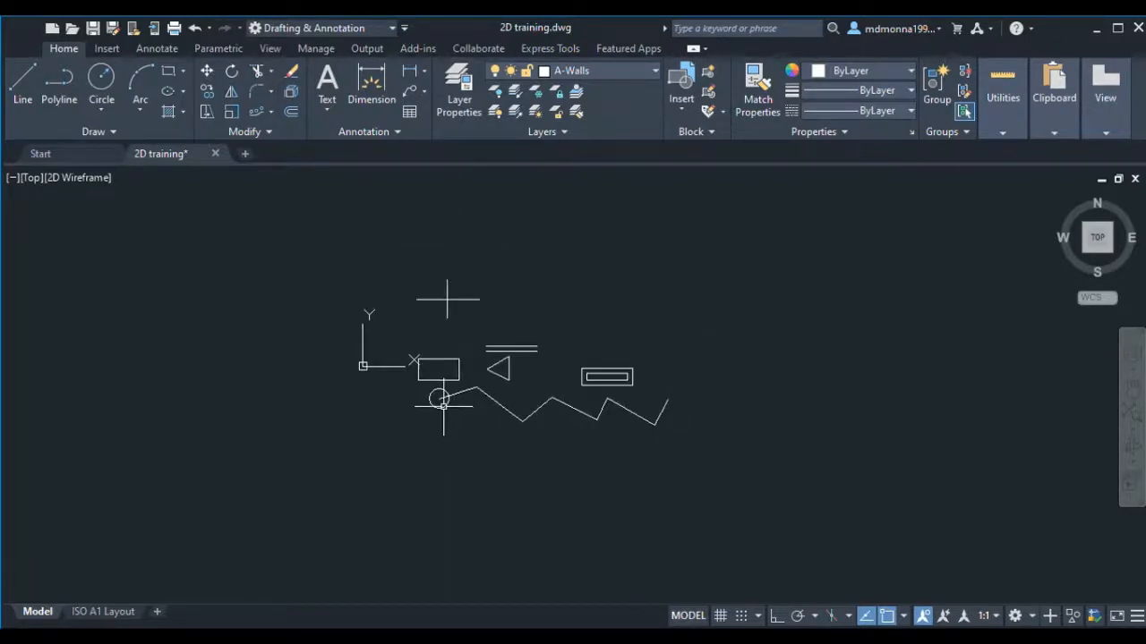